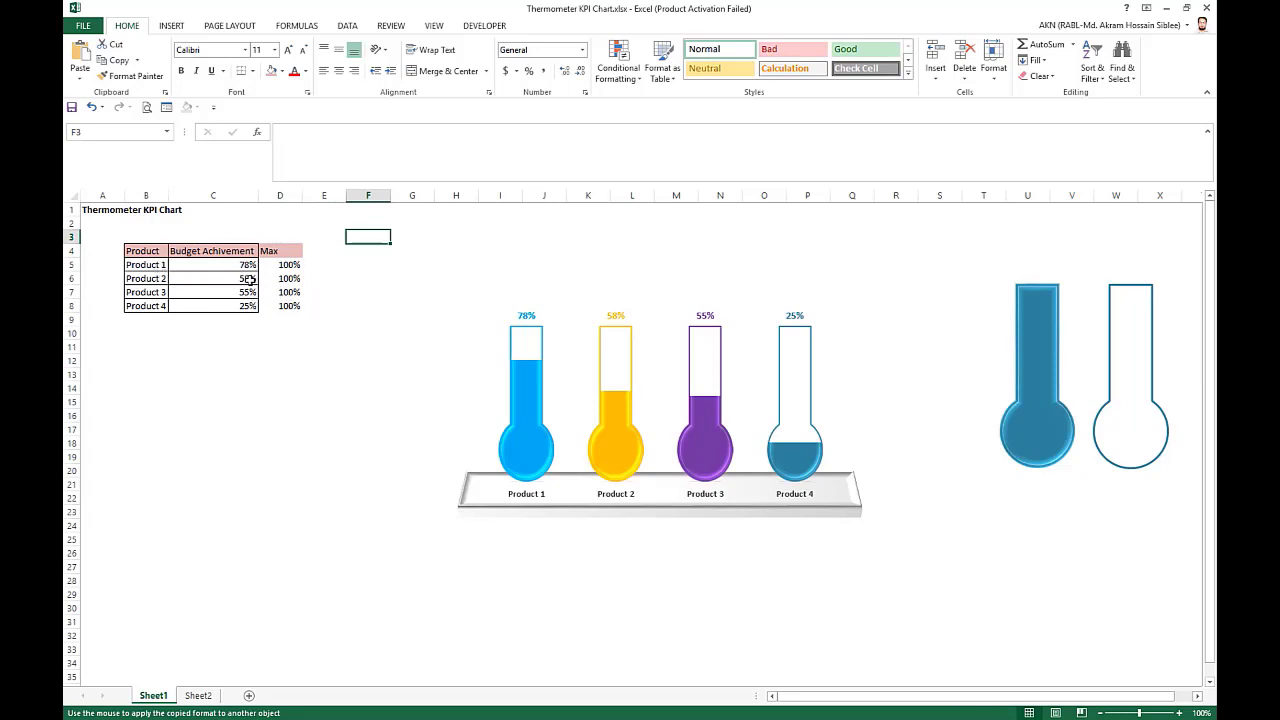
# Set Product 2's budget achievement in the Sheet1 table to 45%
pyautogui.click(249, 279)
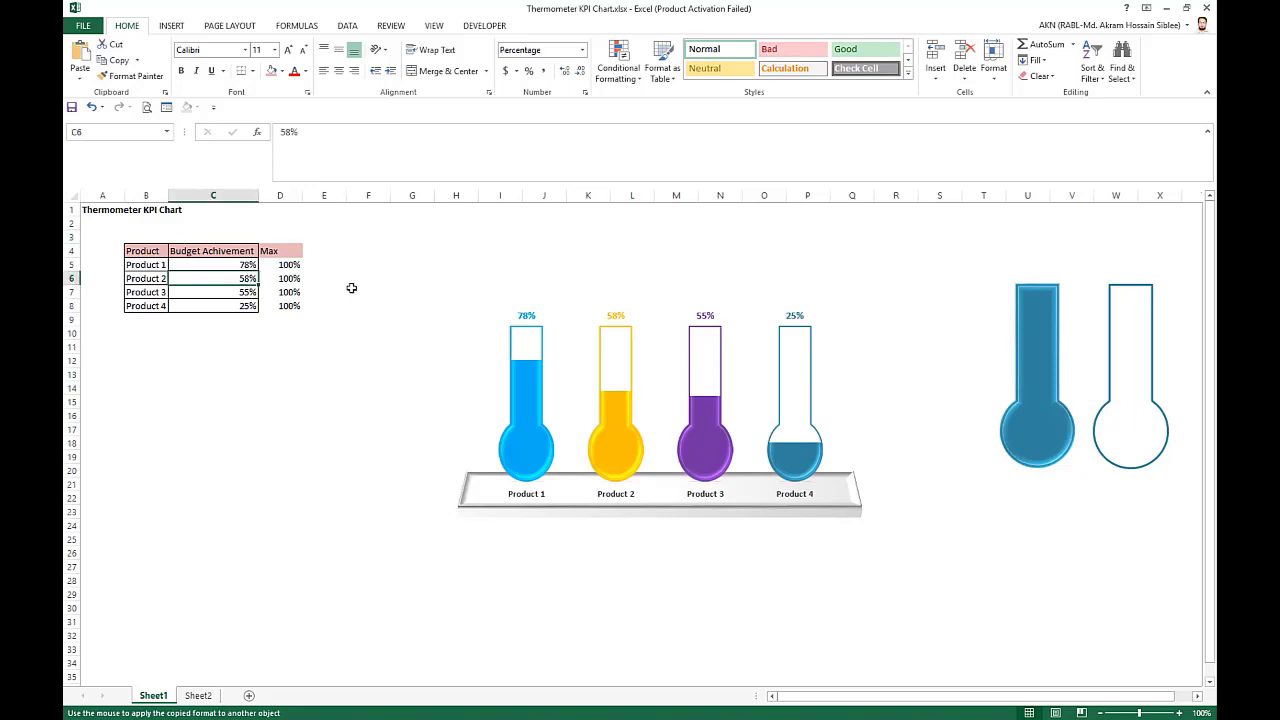
pyautogui.write('45')
pyautogui.press('Return')
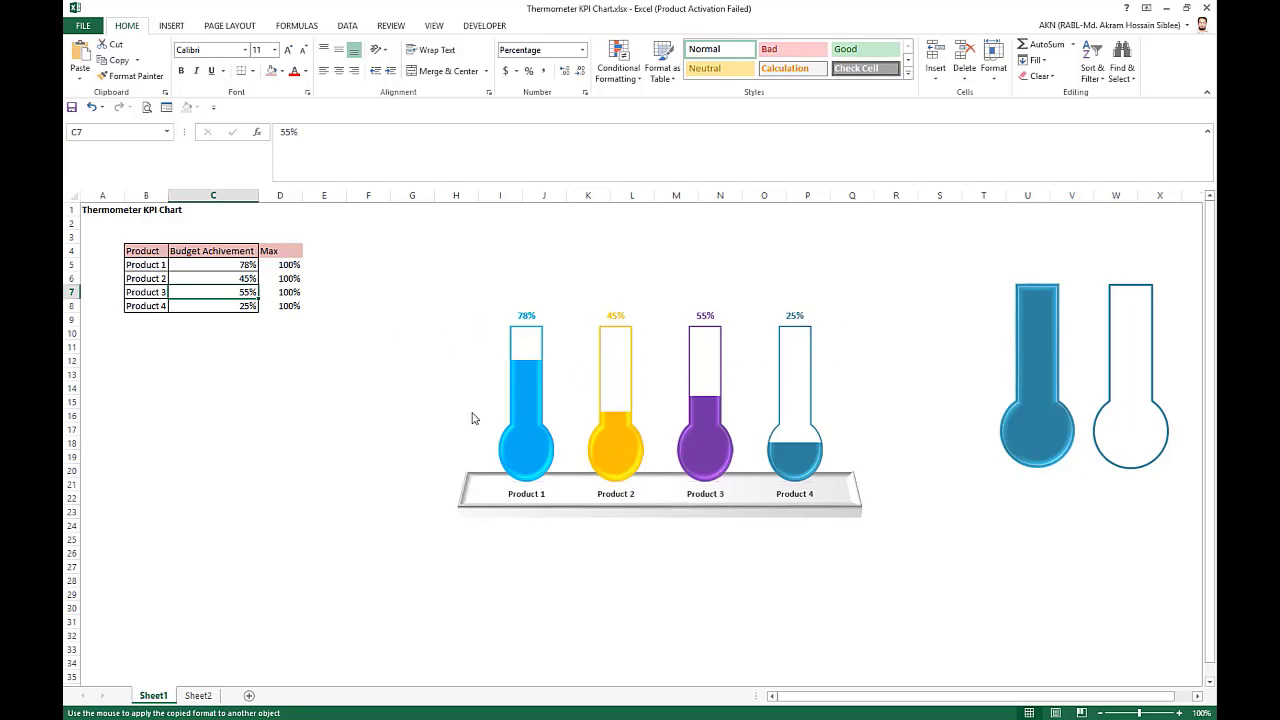
pyautogui.click(463, 379)
# Copy the title and product table in A1:E9 of Sheet1 to cell A1 of Sheet2
pyautogui.moveTo(97, 210); pyautogui.dragTo(312, 320)
pyautogui.hotkey('ctrl', 'c')
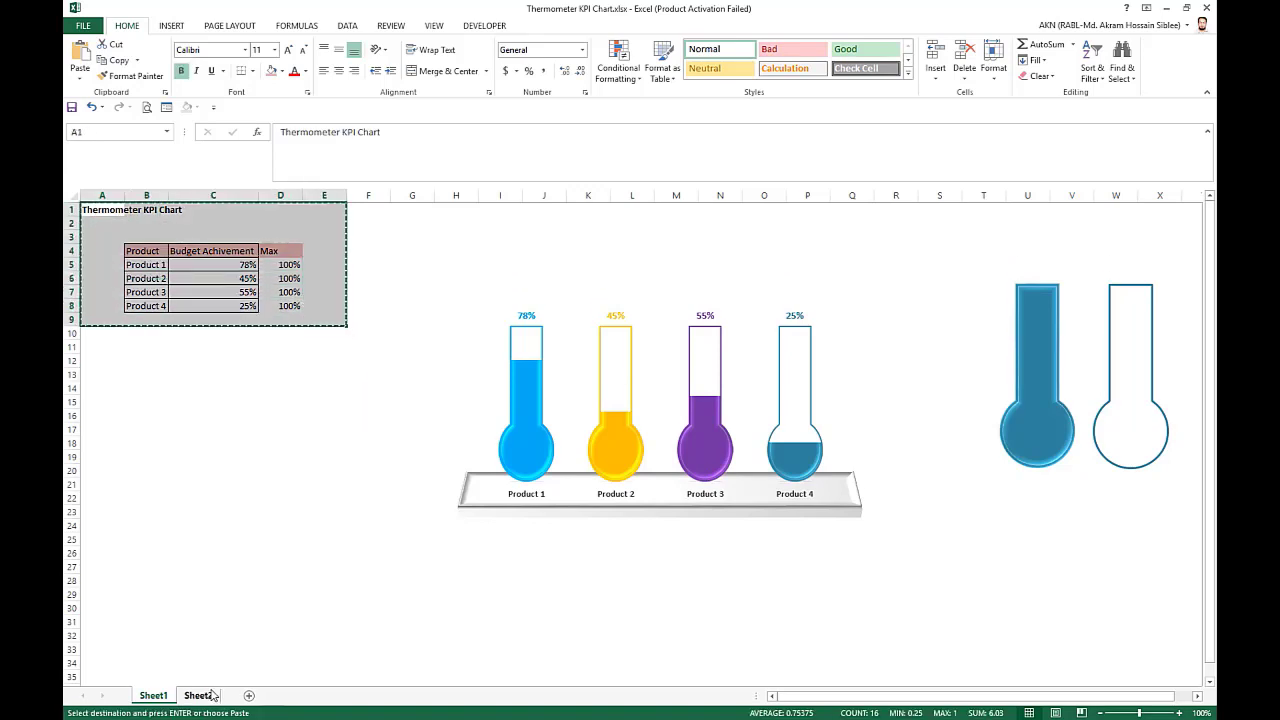
pyautogui.click(198, 695)
pyautogui.click(106, 209)
pyautogui.hotkey('ctrl', 'v')
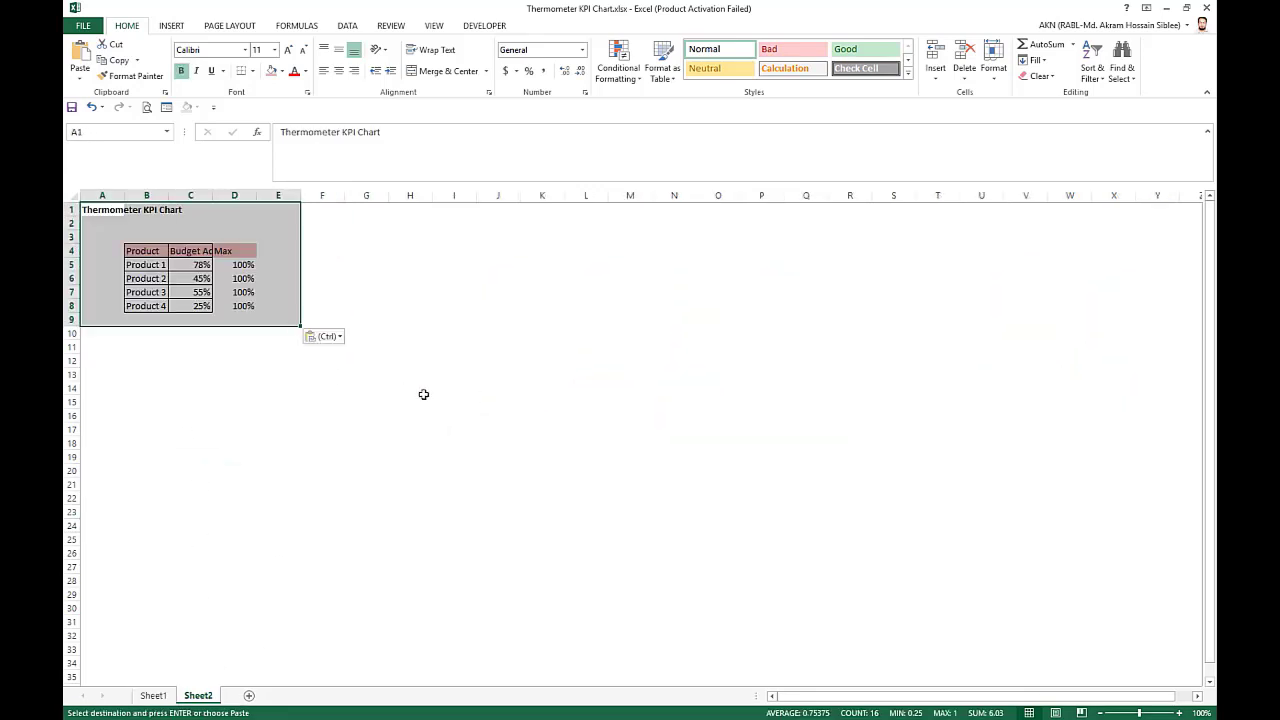
pyautogui.click(448, 400)
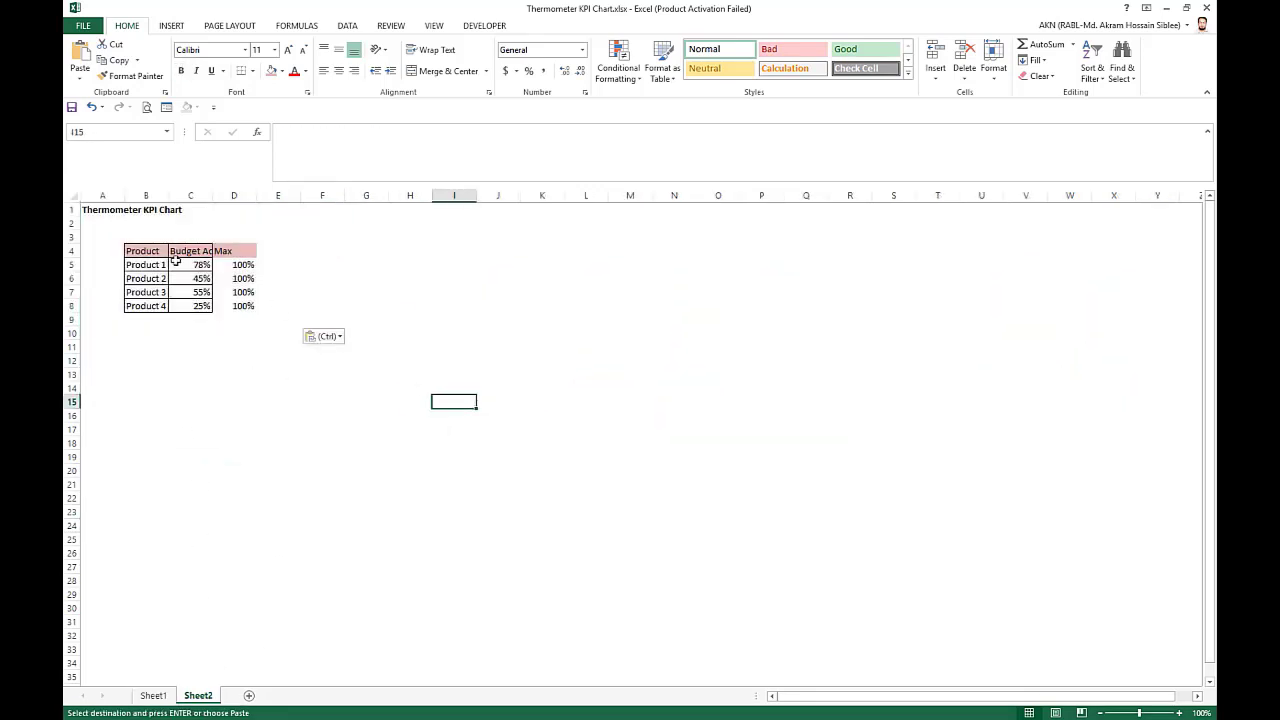
# Auto-fit column C on Sheet2 to the width of the Budget Achivement header
pyautogui.doubleClick(212, 197)
pyautogui.click(290, 265)
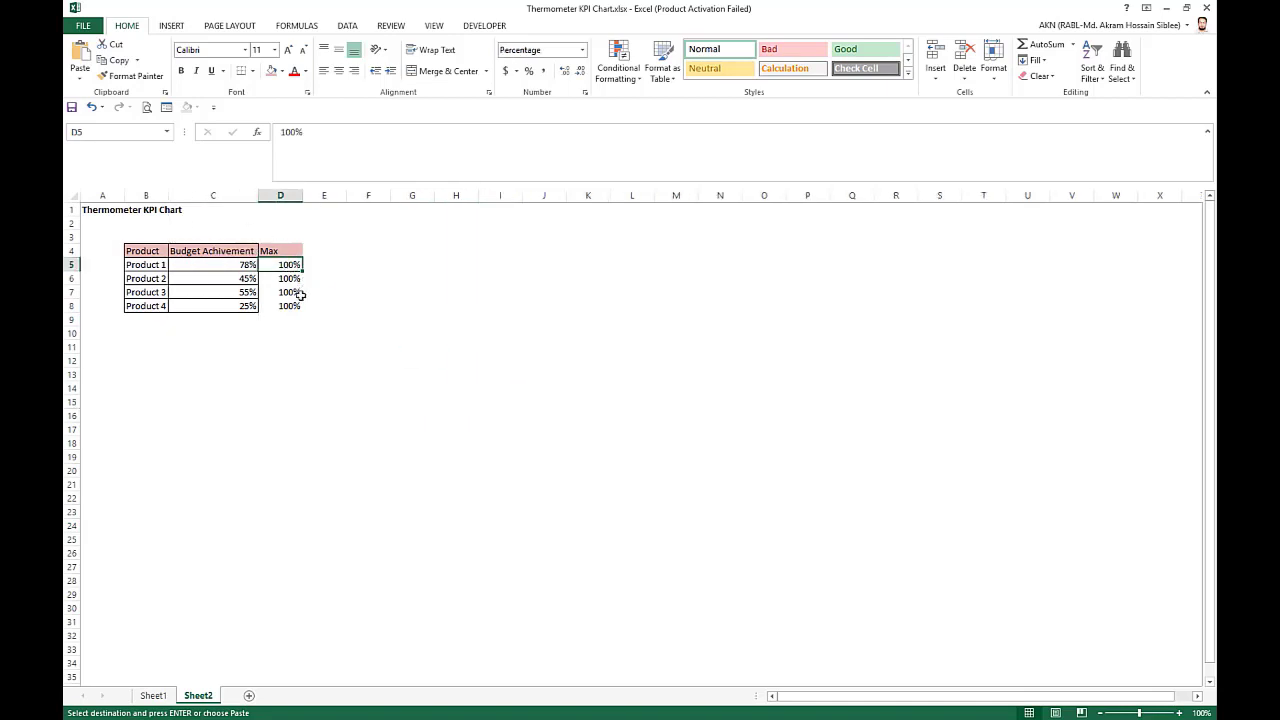
pyautogui.click(355, 358)
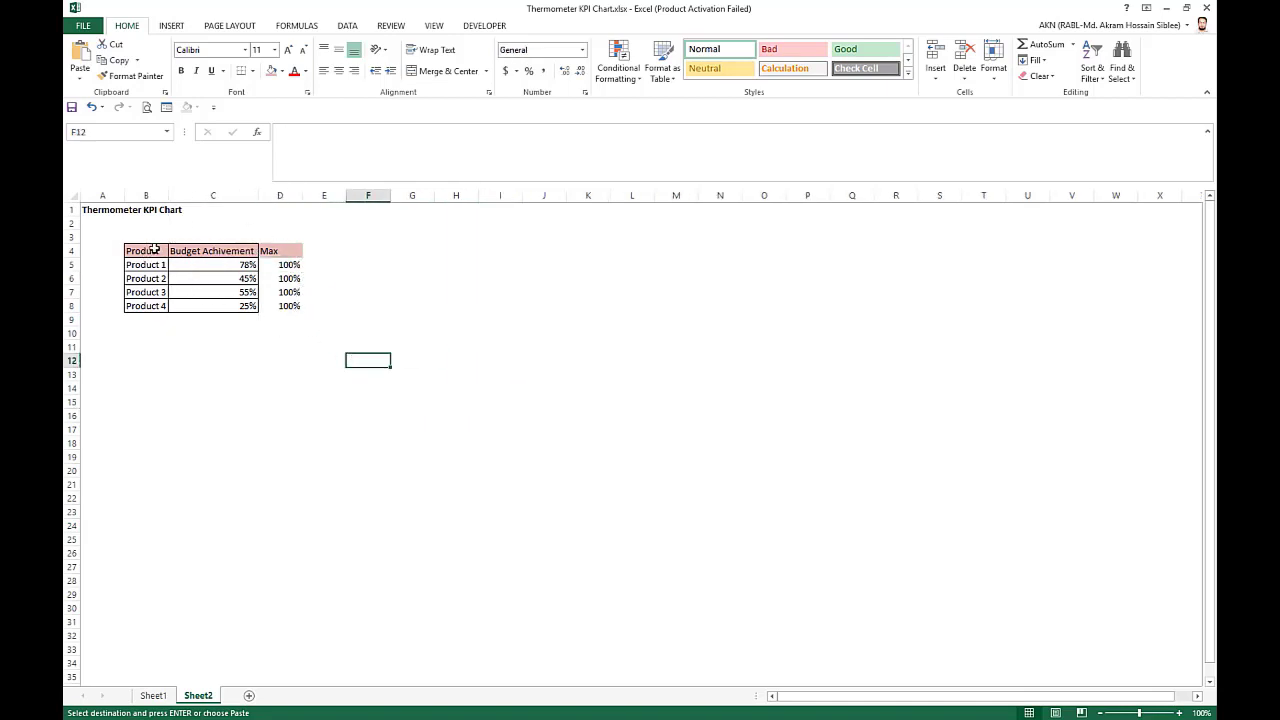
# Insert a 2-D clustered column chart from B4:D8, then enlarge it and place it around columns H to P, starting at row 6
pyautogui.moveTo(155, 249); pyautogui.dragTo(288, 306)
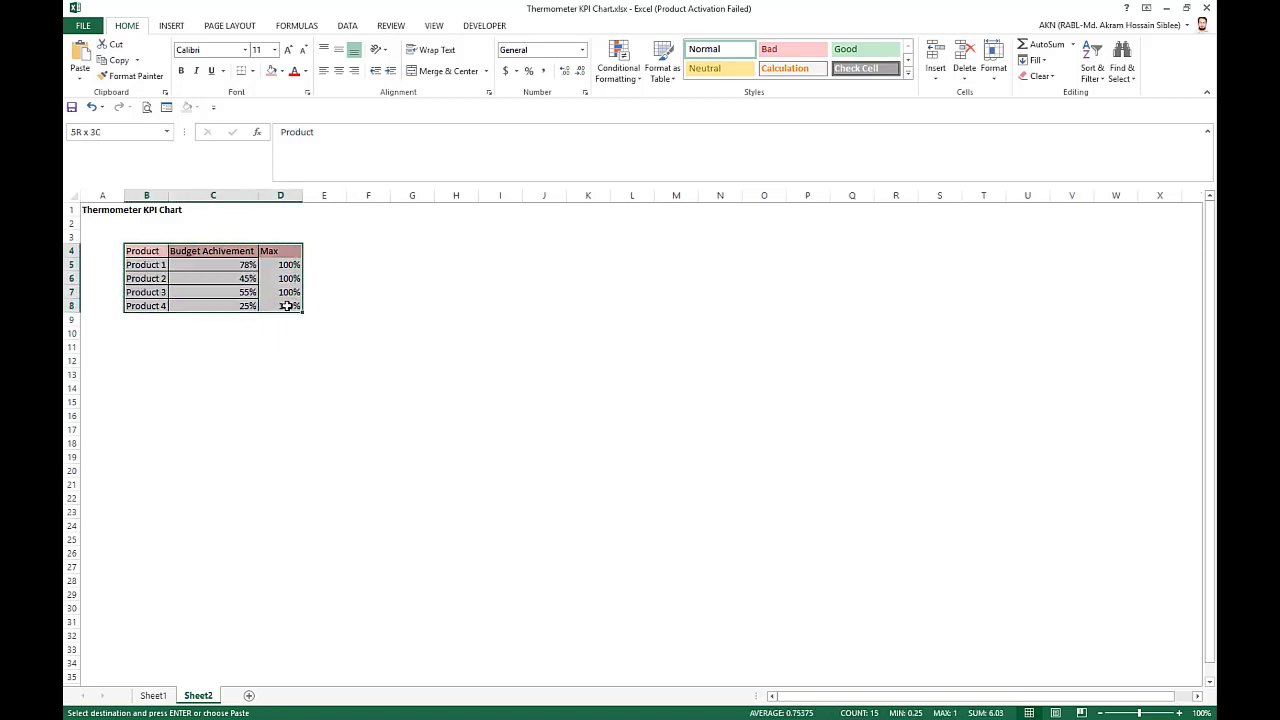
pyautogui.click(182, 33)
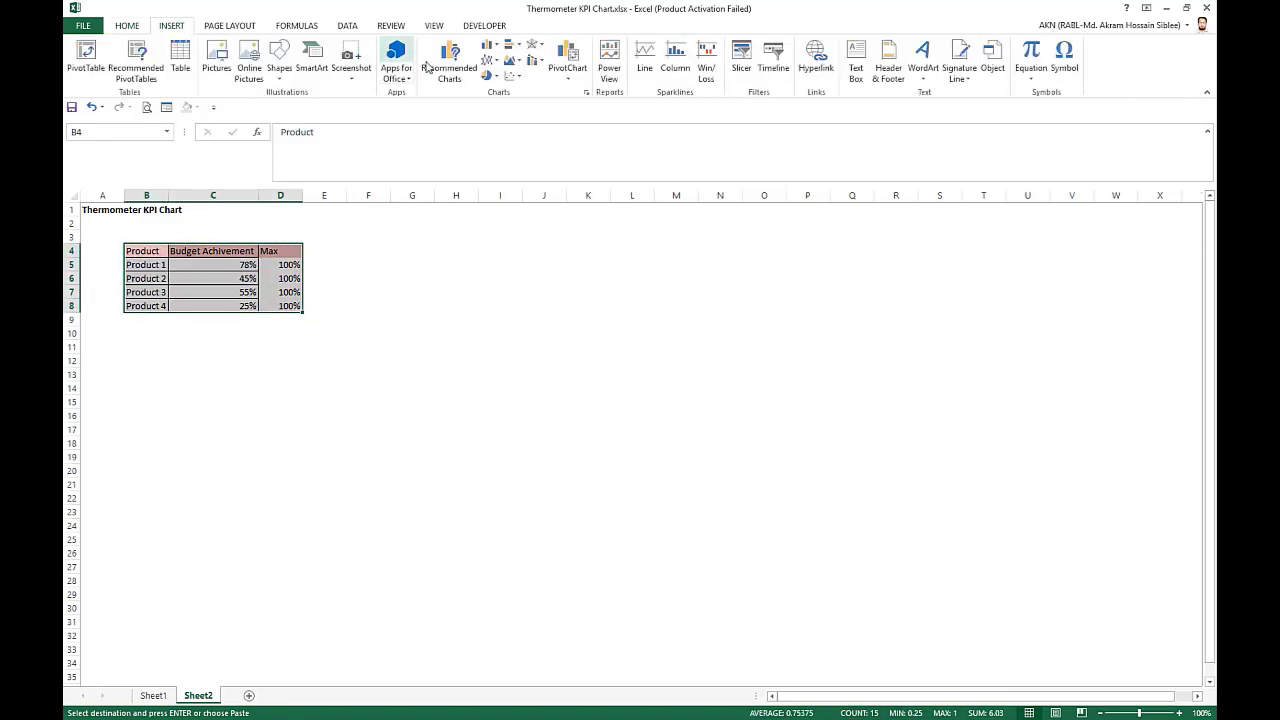
pyautogui.click(490, 46)
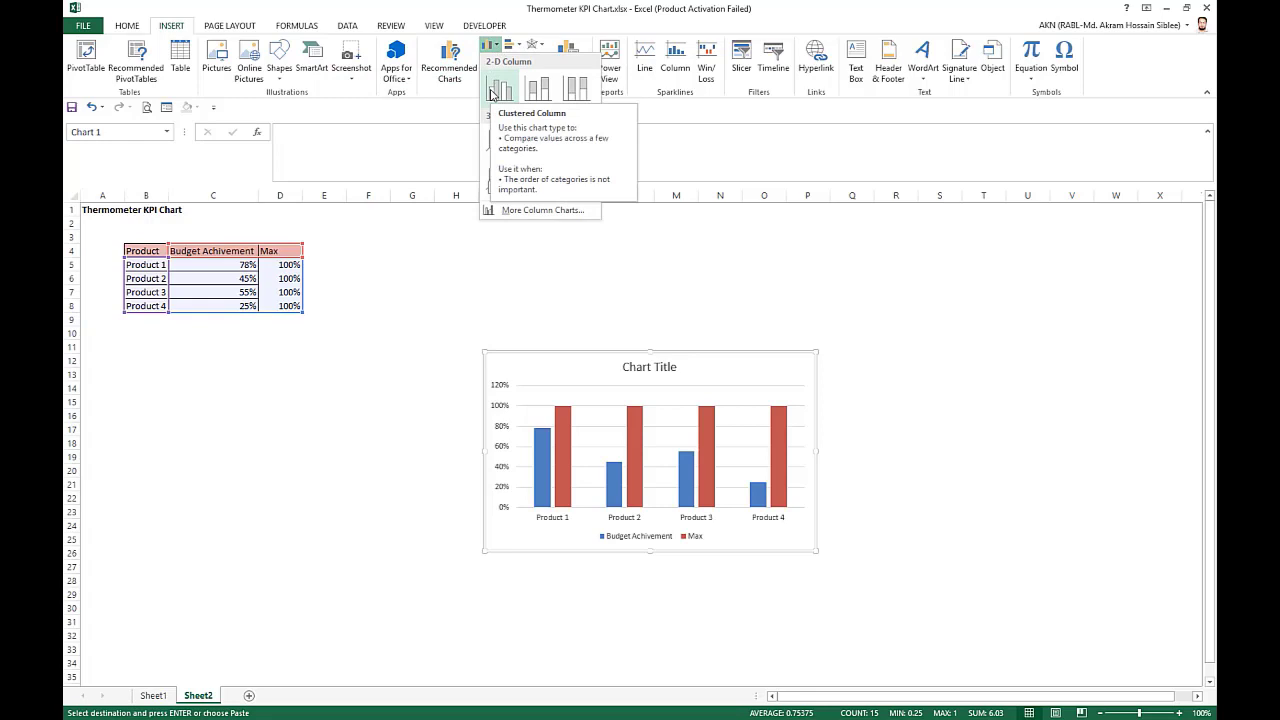
pyautogui.click(498, 90)
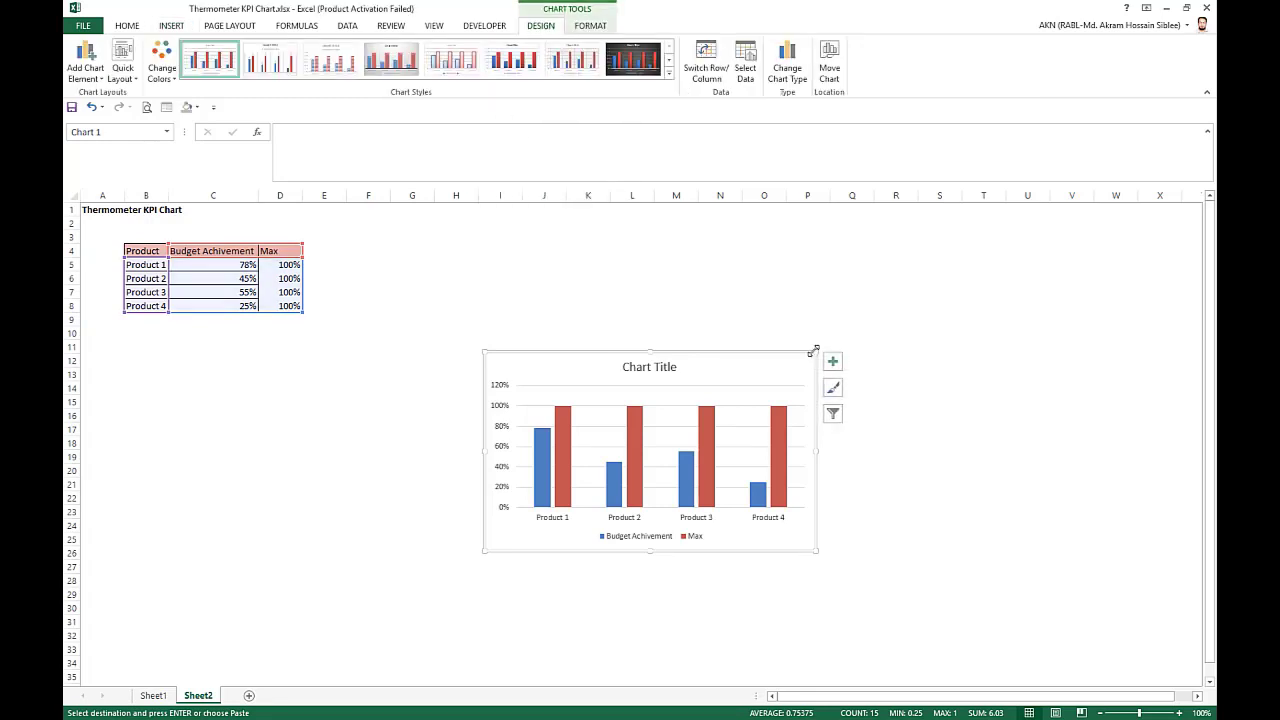
pyautogui.moveTo(815, 350); pyautogui.dragTo(860, 320)
pyautogui.moveTo(751, 309); pyautogui.dragTo(731, 292)
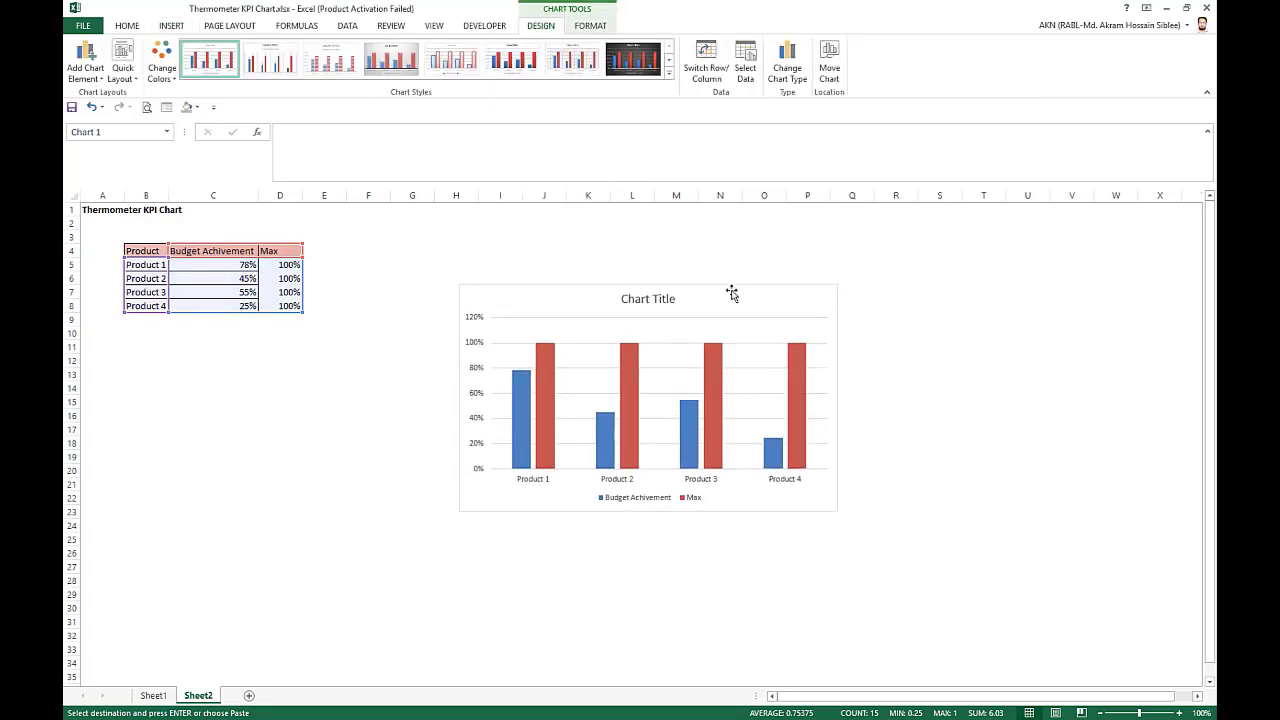
# Set the maximum bound of the chart's vertical axis to 1.0
pyautogui.click(478, 374)
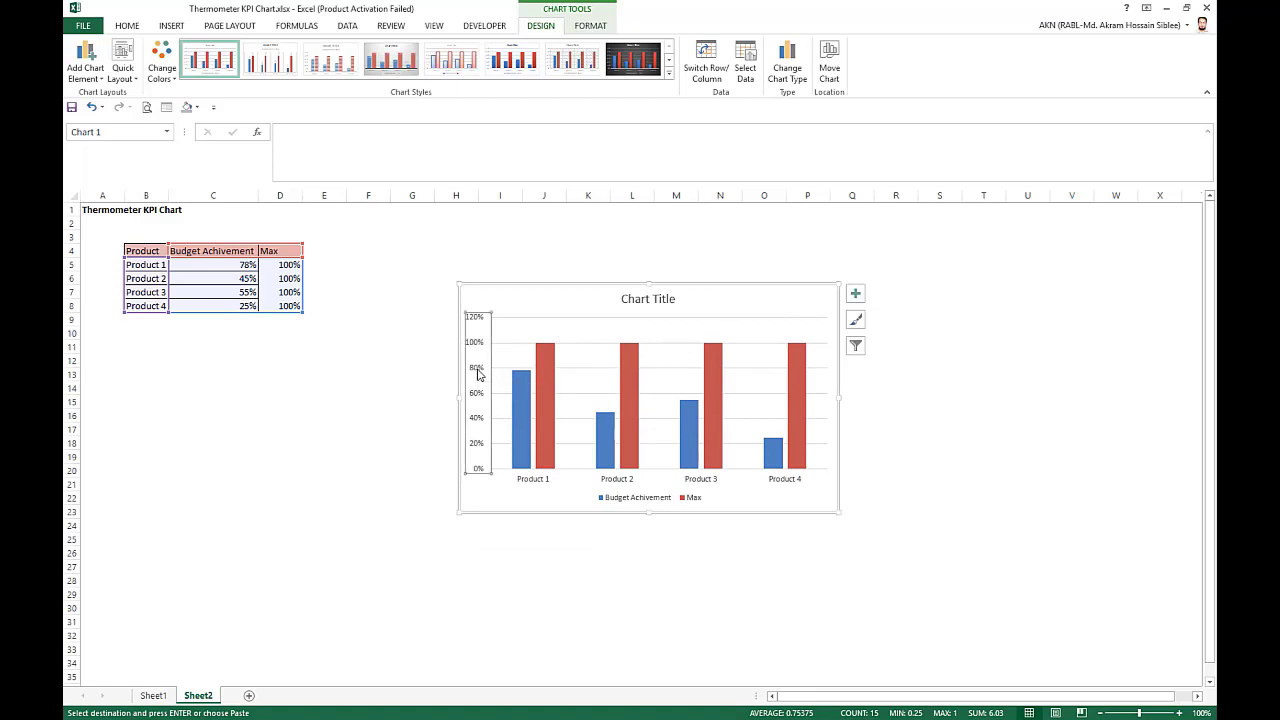
pyautogui.rightClick(478, 374)
pyautogui.click(549, 516)
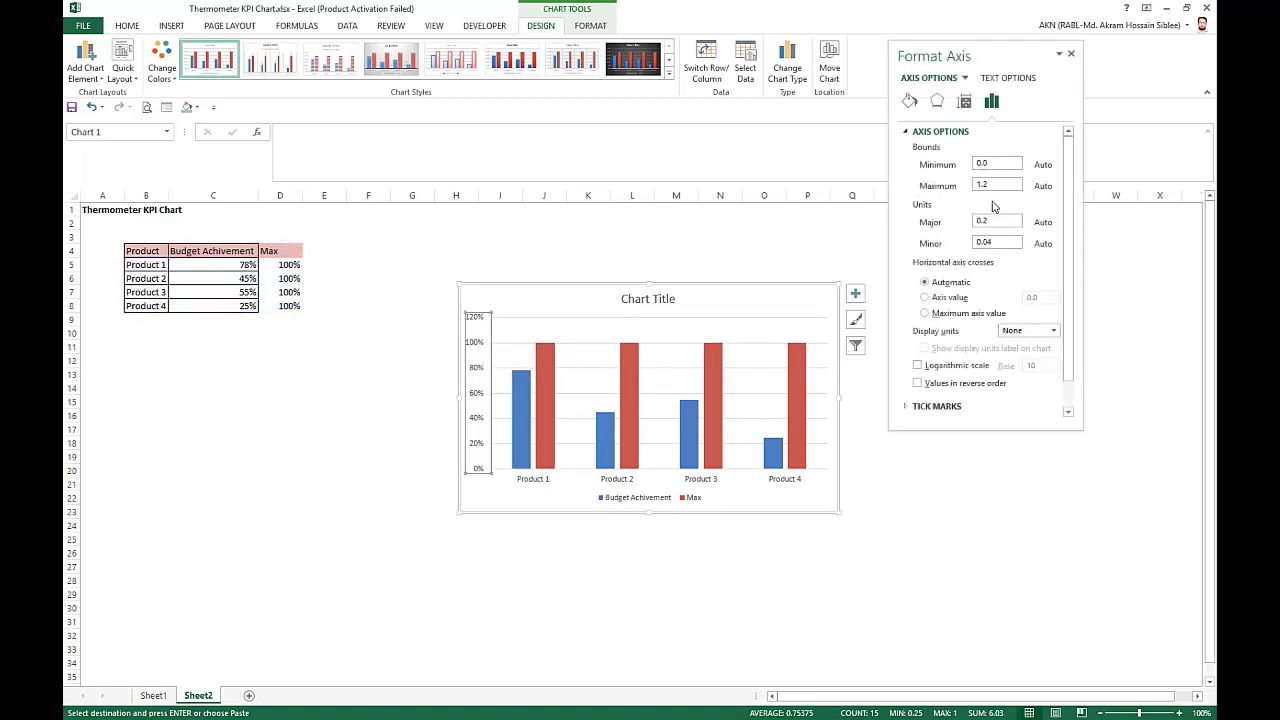
pyautogui.click(979, 186)
pyautogui.click(997, 164)
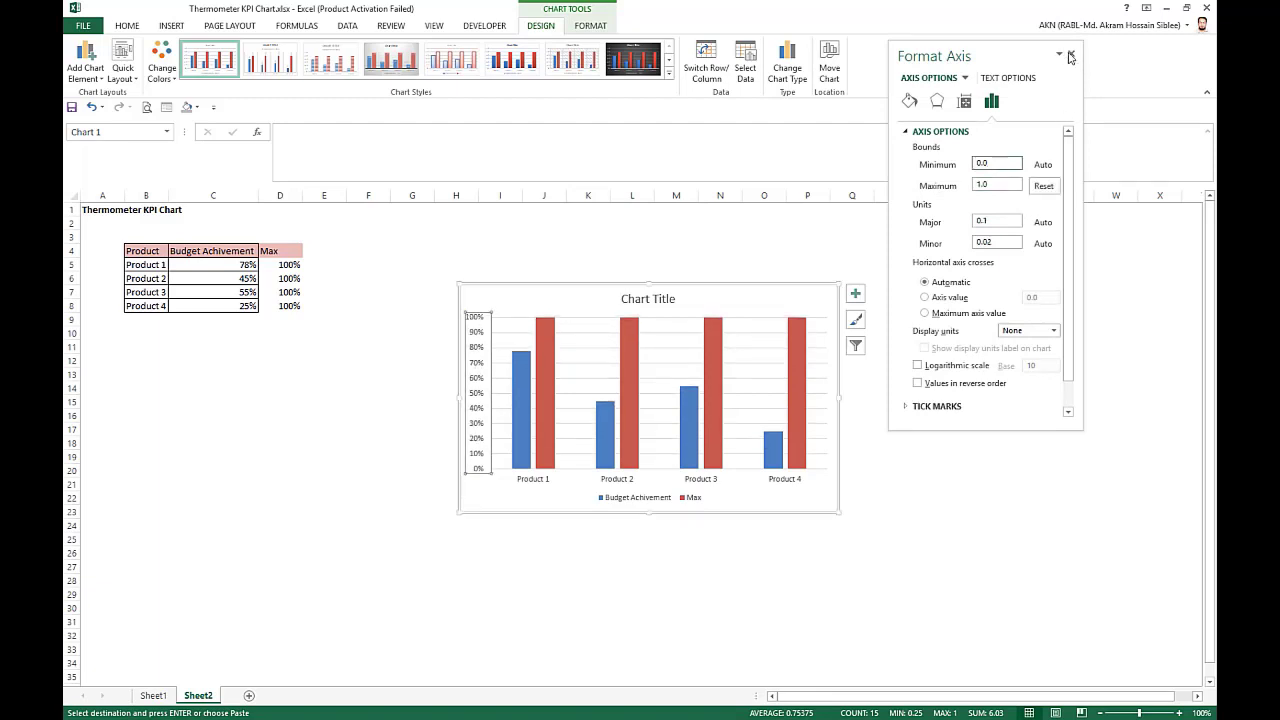
pyautogui.click(1073, 55)
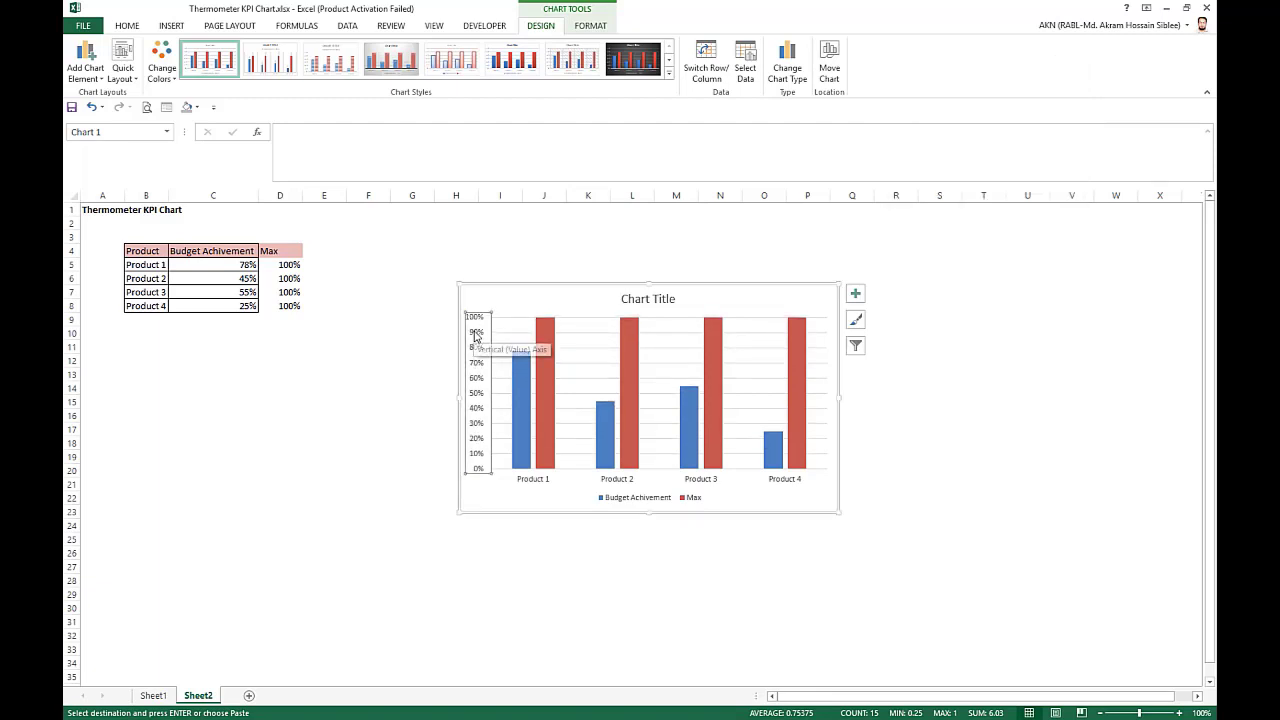
# Delete the chart's vertical axis and gridlines, and widen the chart slightly
pyautogui.press('Delete')
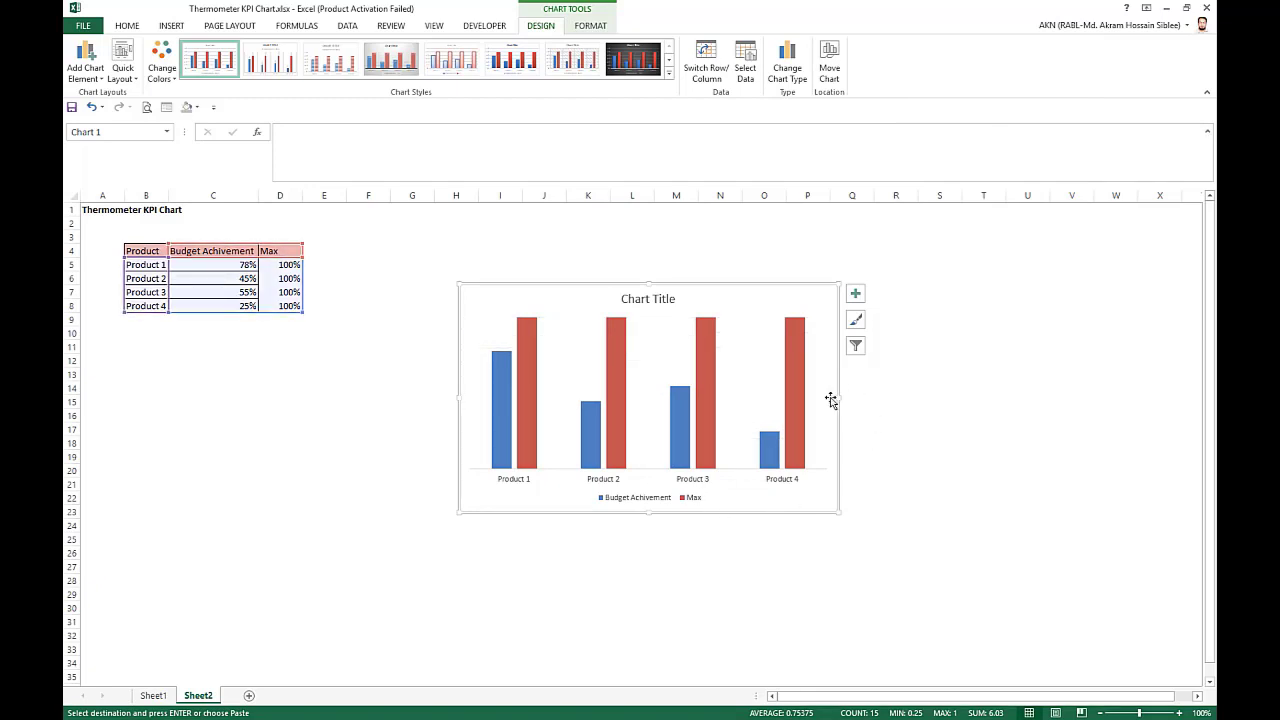
pyautogui.moveTo(836, 398); pyautogui.dragTo(856, 399)
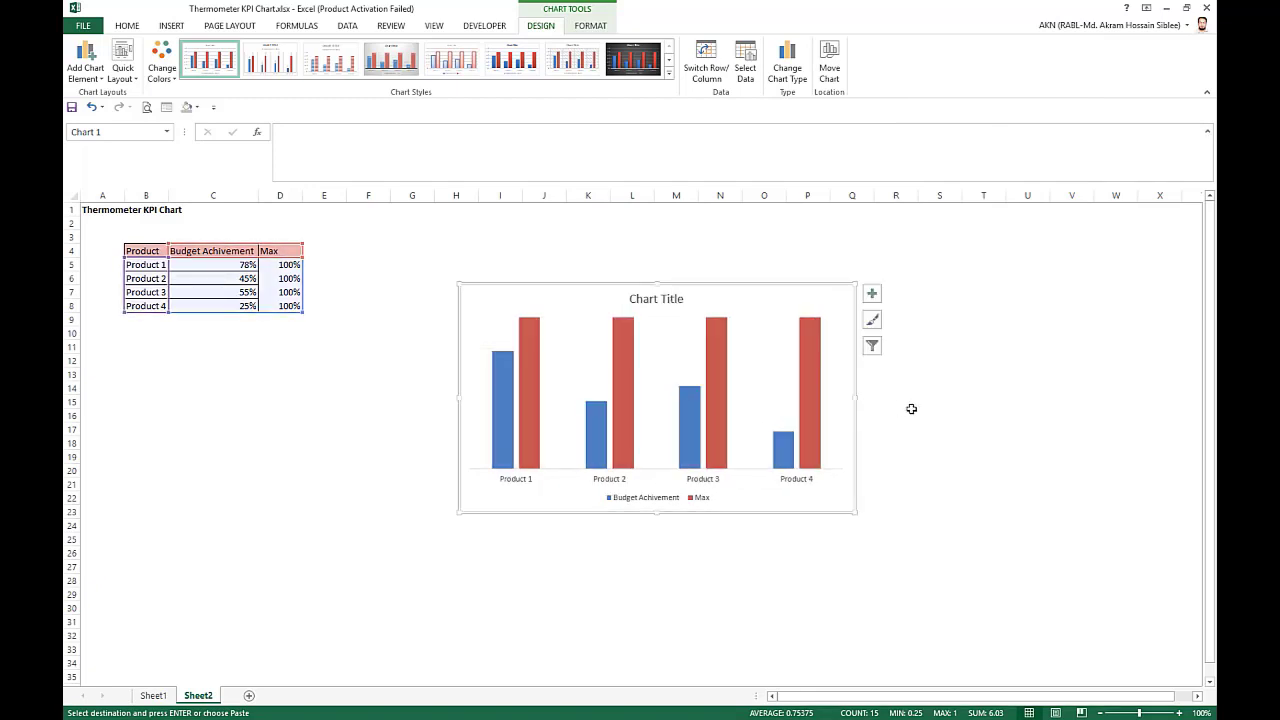
pyautogui.click(965, 398)
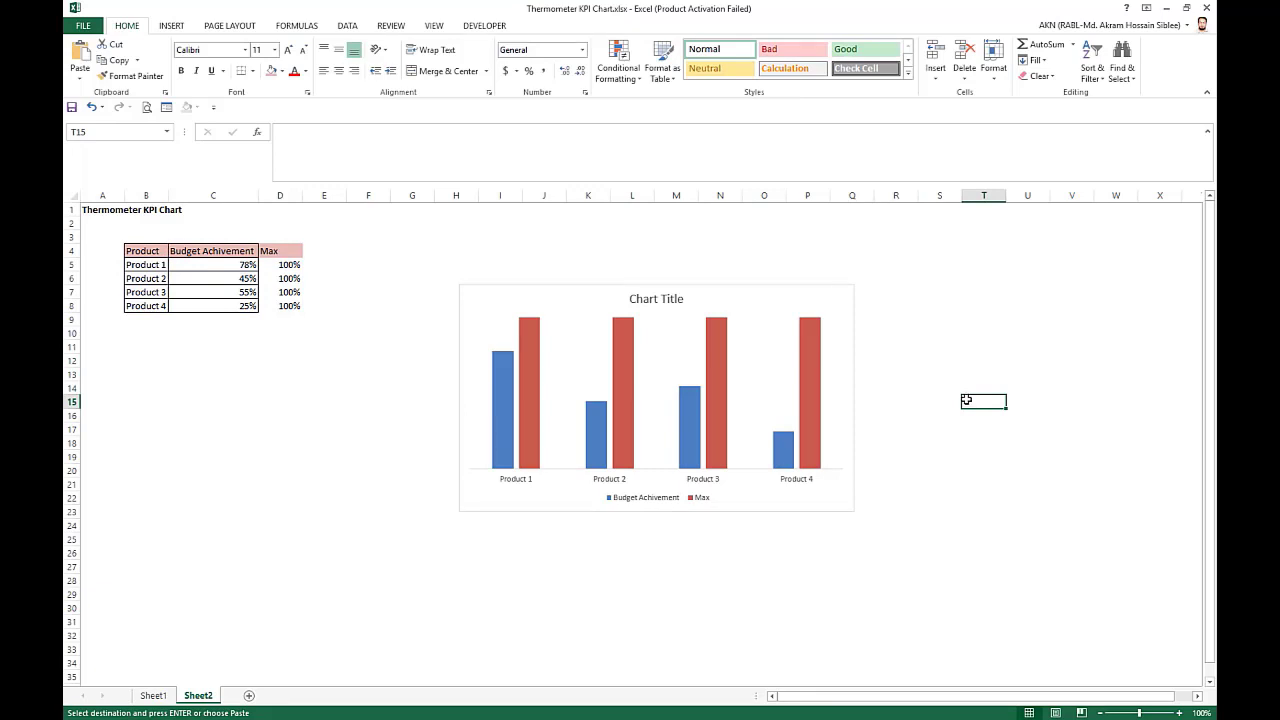
# Switch to PowerPoint and replace the existing thermometer shape on the slide with a newly drawn tall, narrow rectangle
pyautogui.click(812, 700)
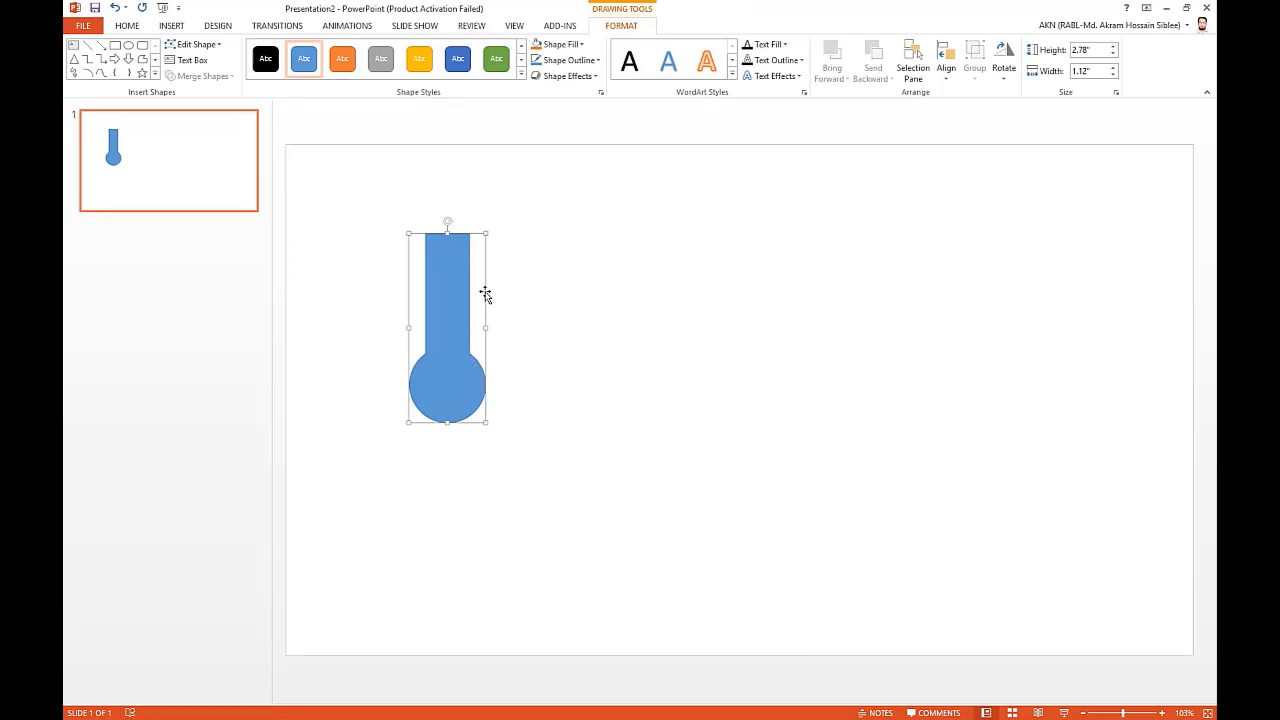
pyautogui.press('Delete')
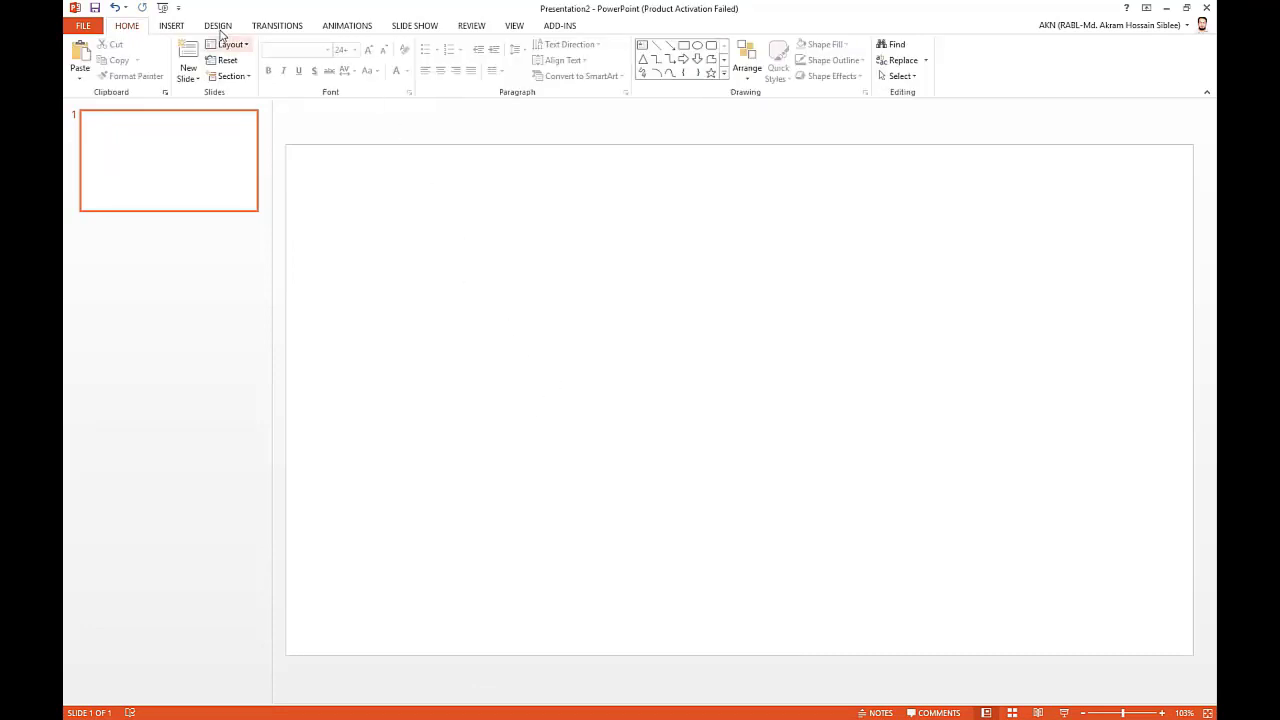
pyautogui.click(172, 27)
pyautogui.click(301, 74)
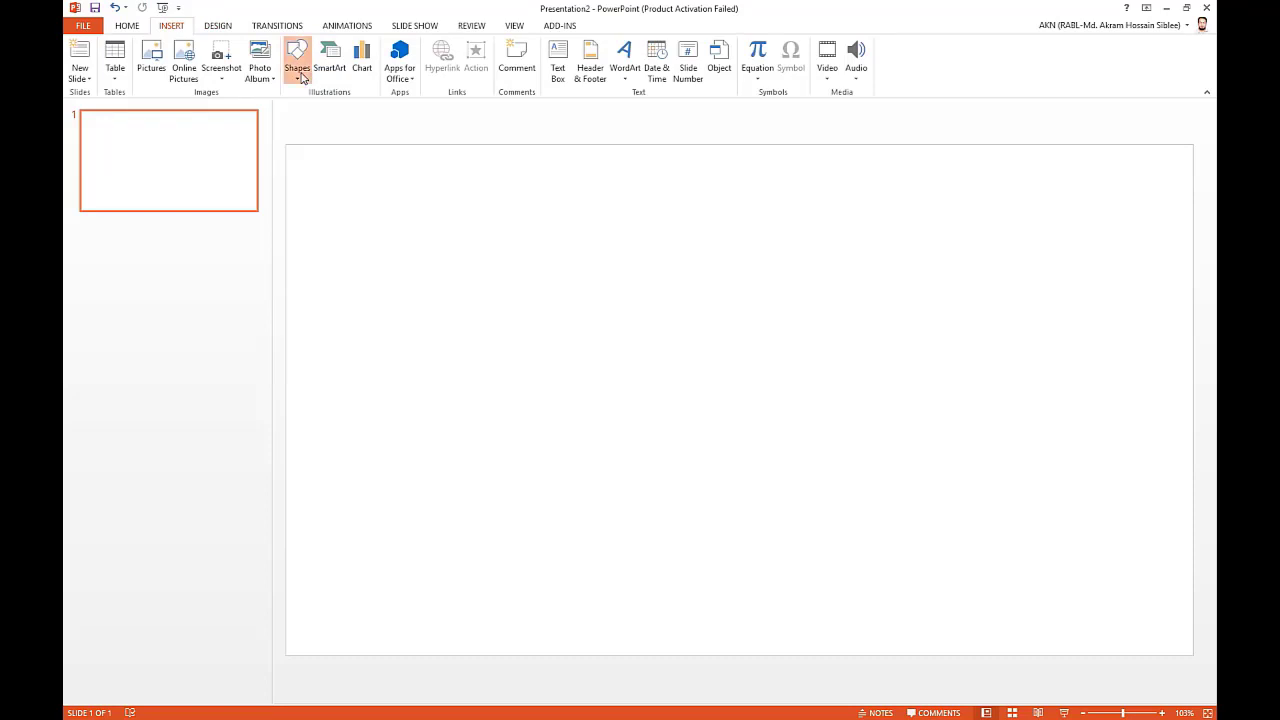
pyautogui.click(330, 108)
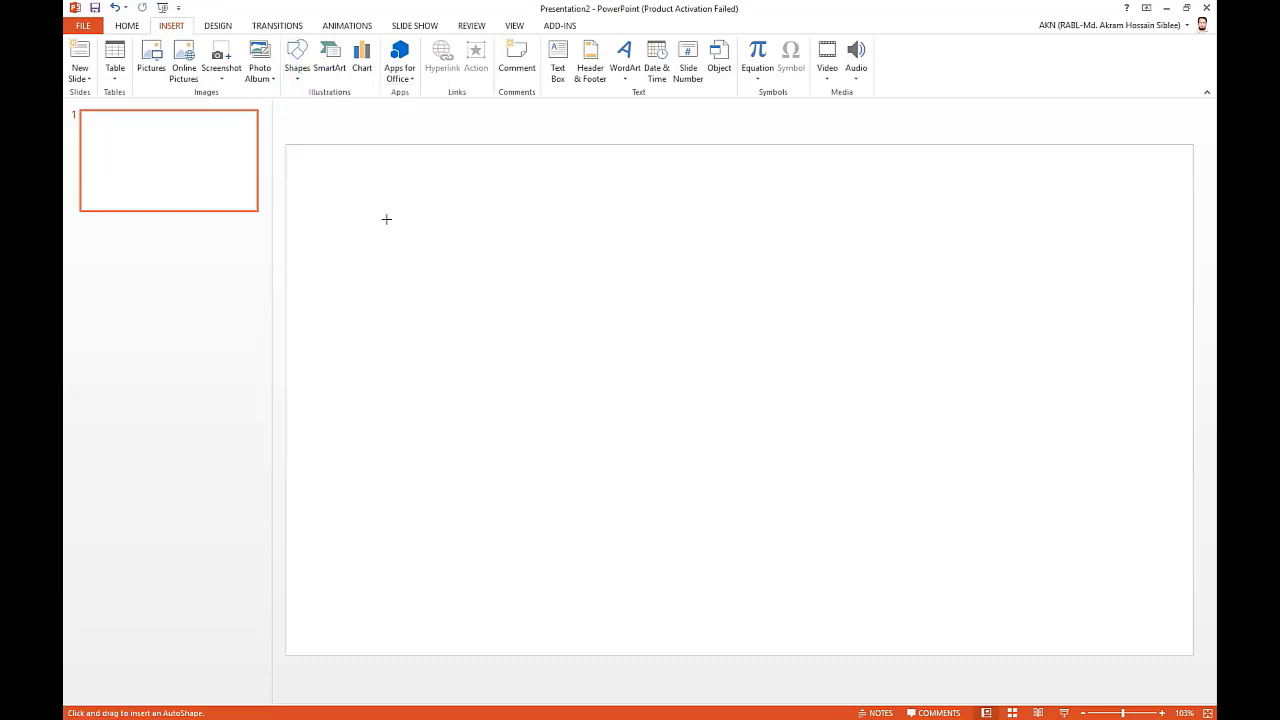
pyautogui.moveTo(387, 220); pyautogui.dragTo(449, 370)
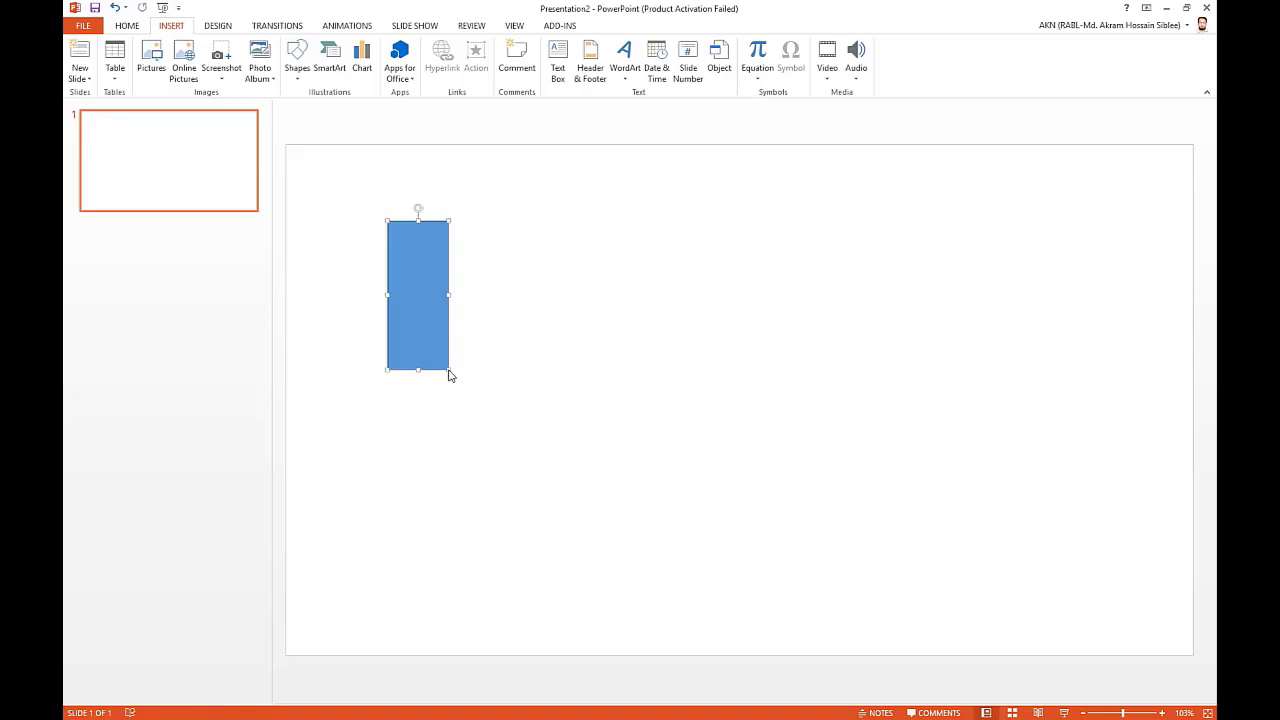
# Draw a circle about 1.31" across, centred over the lower end of the rectangle as the thermometer bulb
pyautogui.click(172, 26)
pyautogui.click(297, 62)
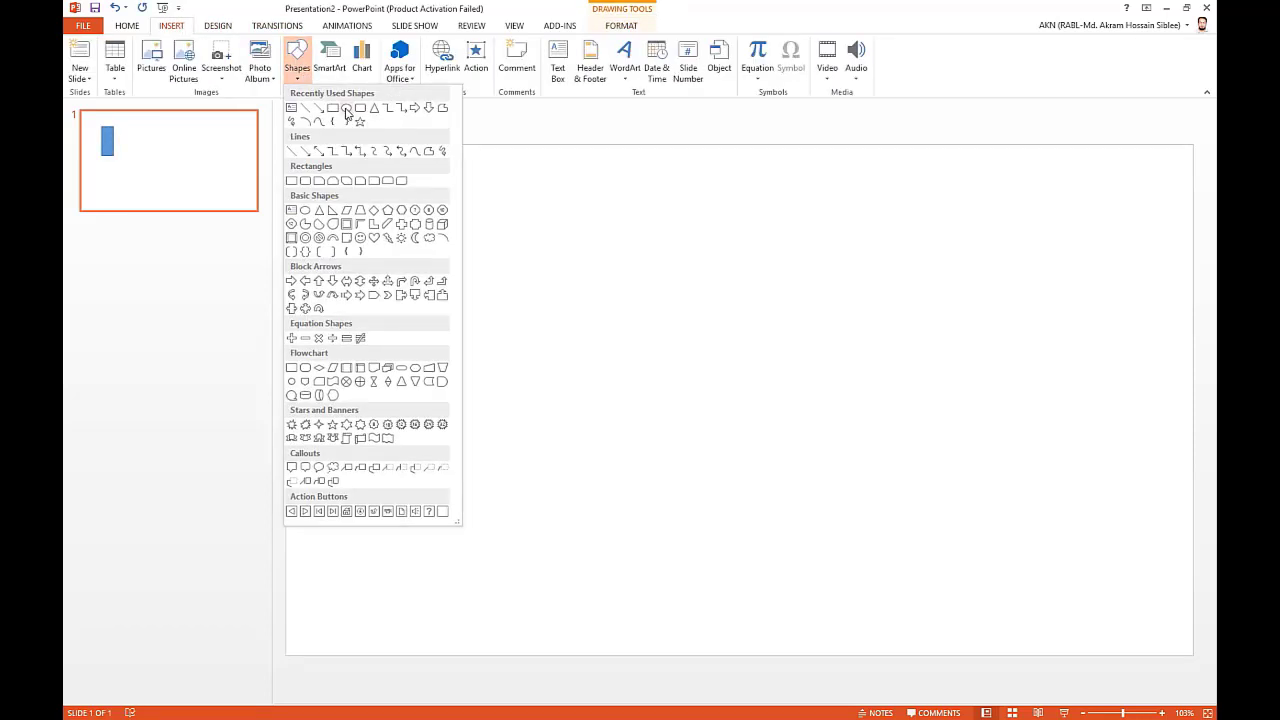
pyautogui.click(346, 108)
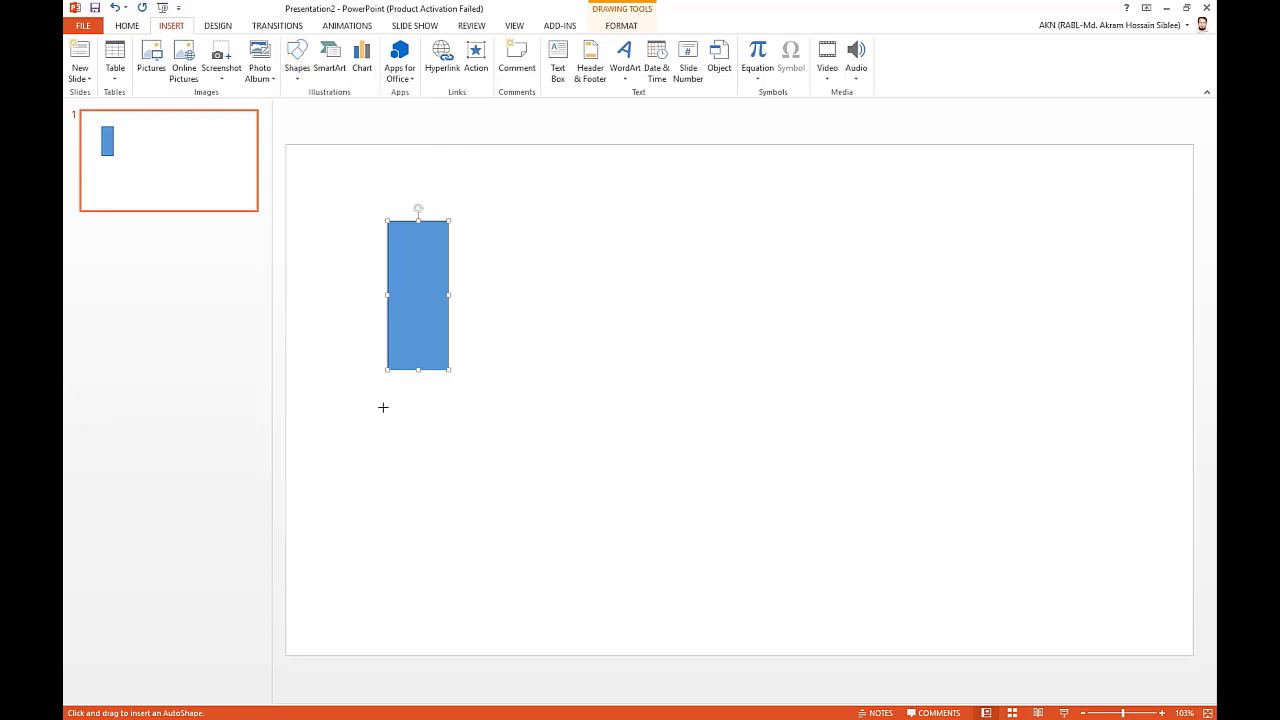
pyautogui.moveTo(383, 407)
pyautogui.mouseDown()
pyautogui.moveTo(457, 471)
pyautogui.moveTo(467, 497)
pyautogui.moveTo(434, 423)
pyautogui.moveTo(438, 378)
pyautogui.mouseUp()
# Merge the rectangle and circle into one thermometer shape using Union
pyautogui.keyDown('shift'); pyautogui.click(436, 278); pyautogui.keyUp('shift')
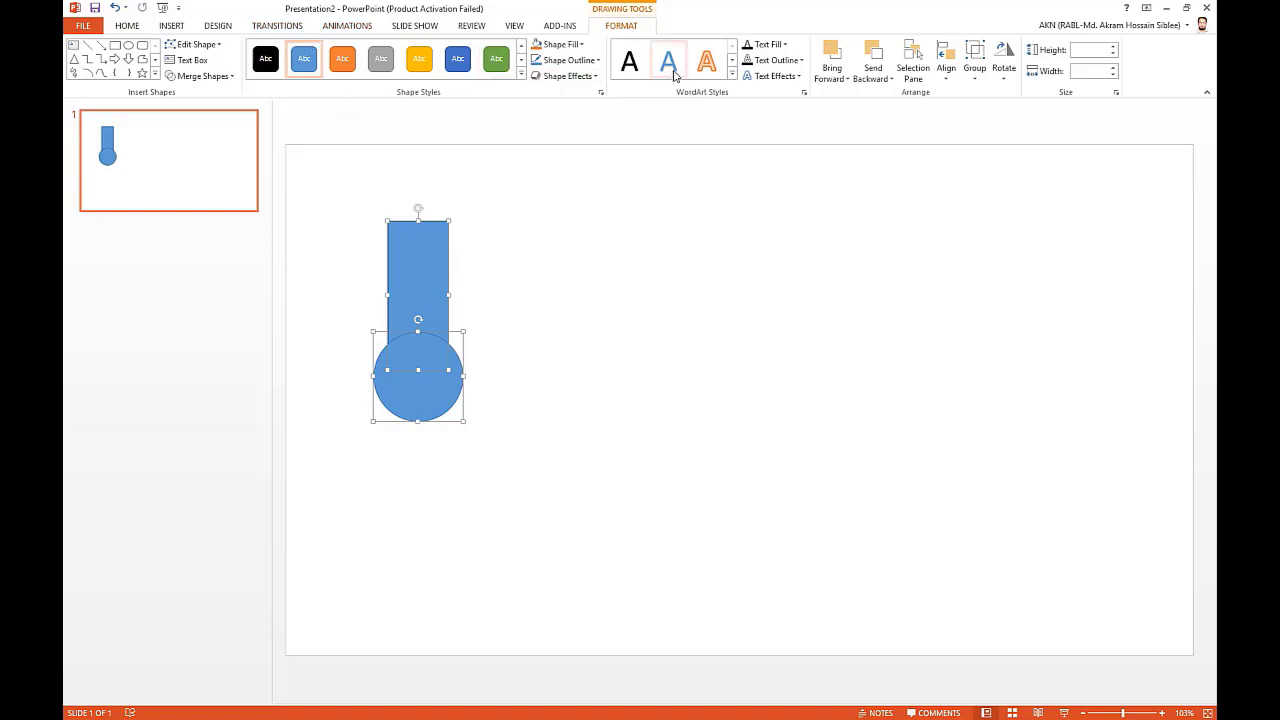
pyautogui.click(229, 77)
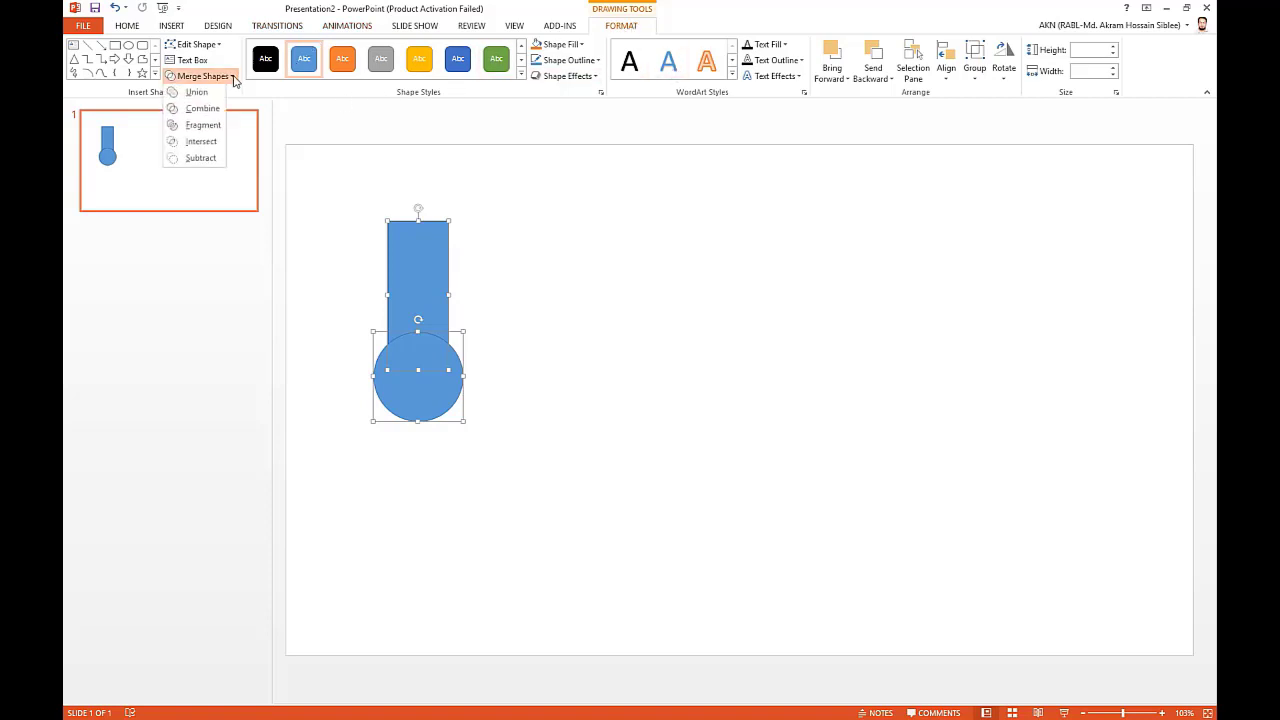
pyautogui.click(202, 92)
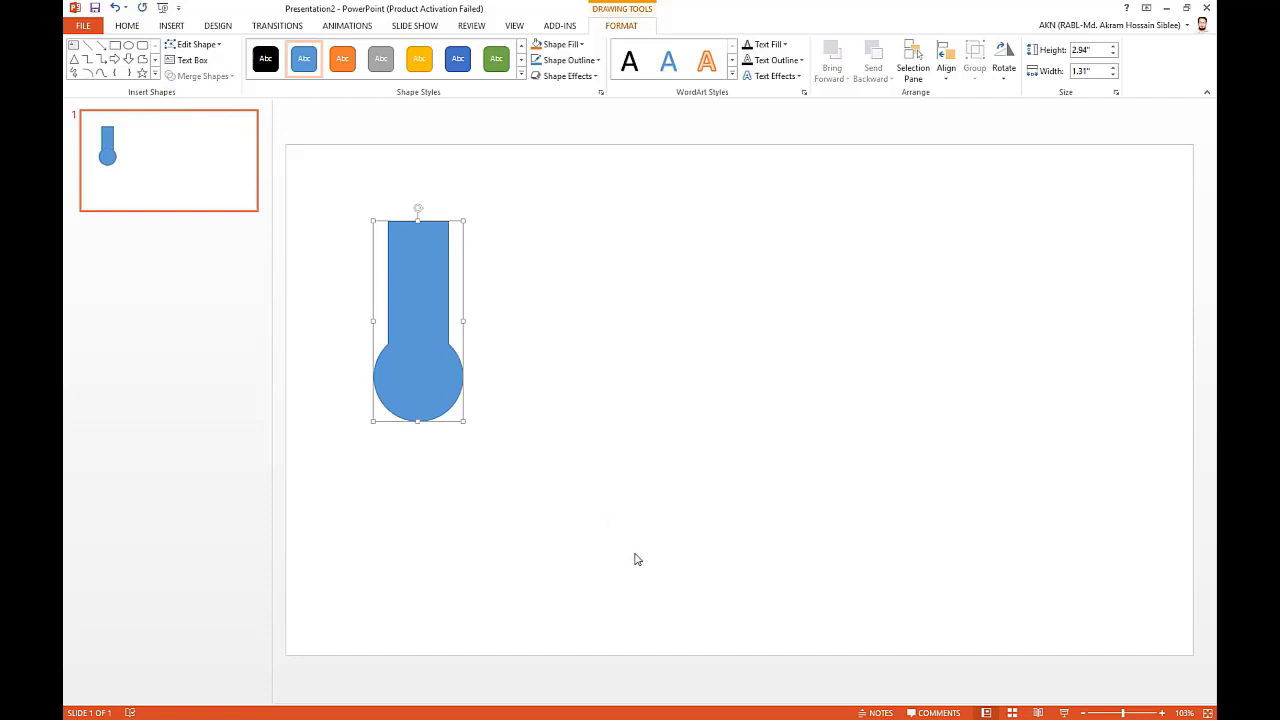
# Switch back to Excel, paste the merged thermometer shape onto Sheet2 and position it beside the chart
pyautogui.click(640, 707)
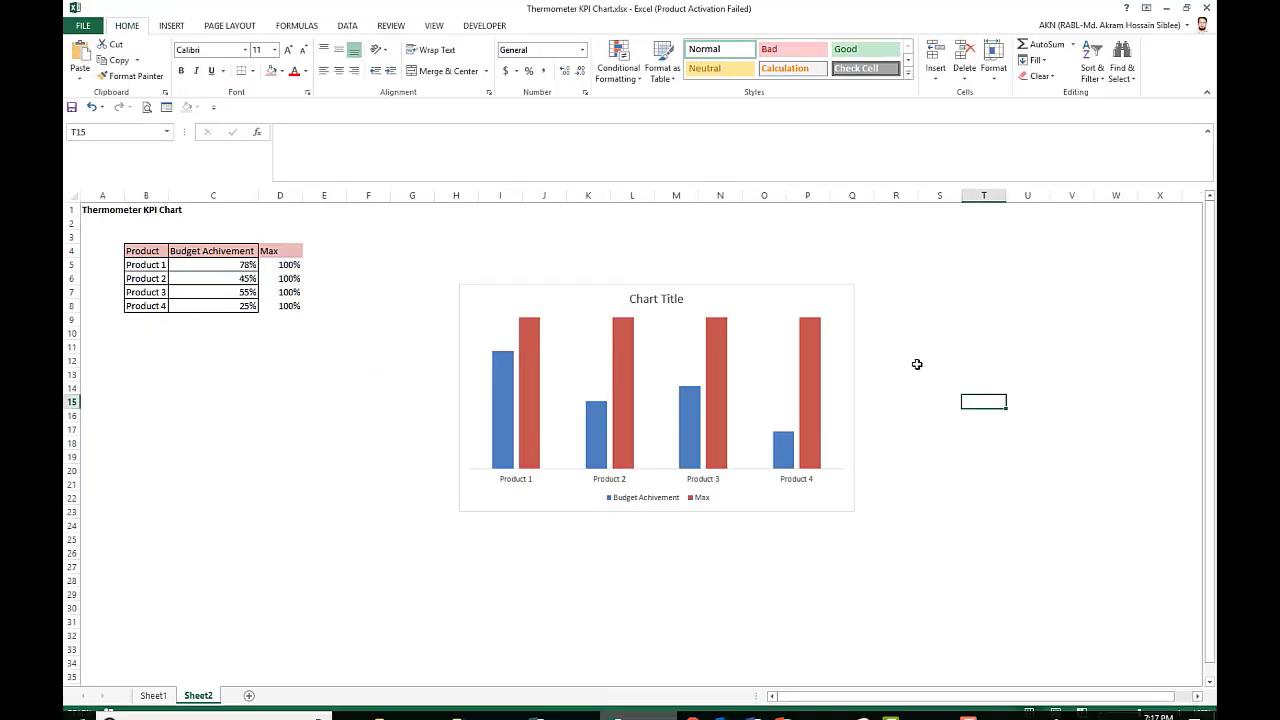
pyautogui.click(943, 304)
pyautogui.hotkey('ctrl', 'v')
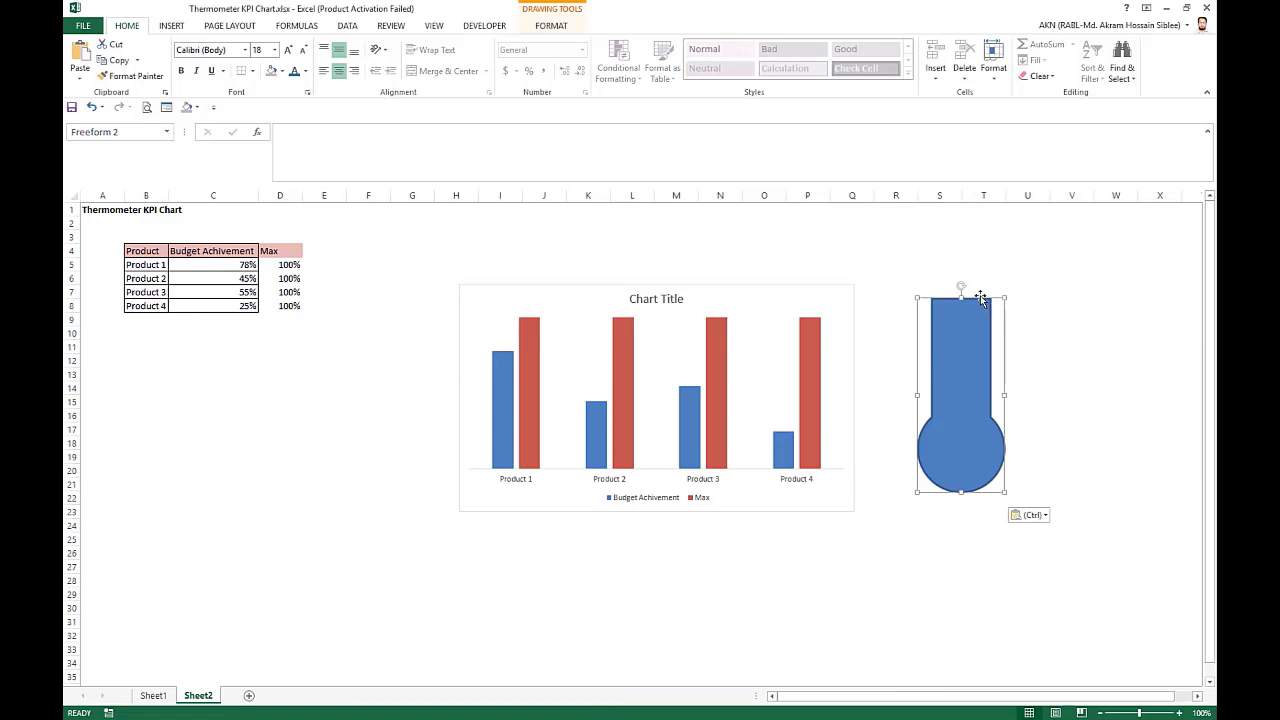
pyautogui.moveTo(980, 293); pyautogui.dragTo(993, 276)
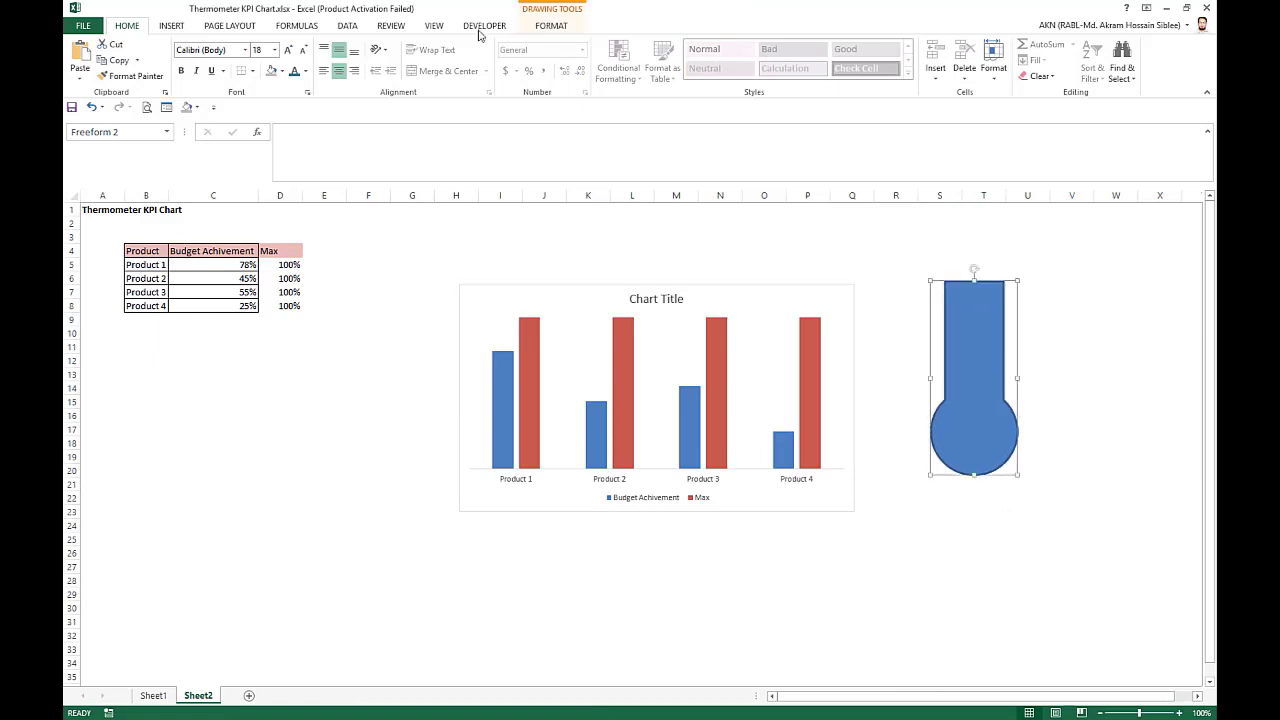
# Change the thermometer shape's outline to the standard light blue colour
pyautogui.click(552, 26)
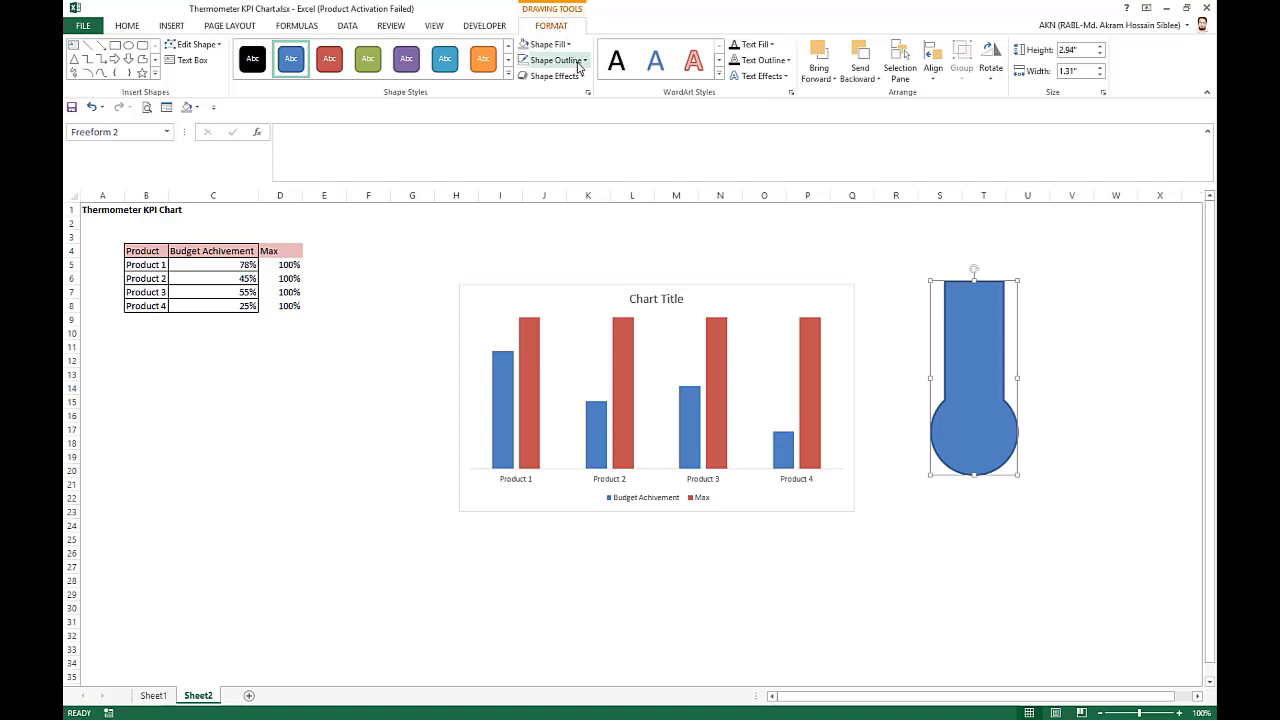
pyautogui.click(556, 60)
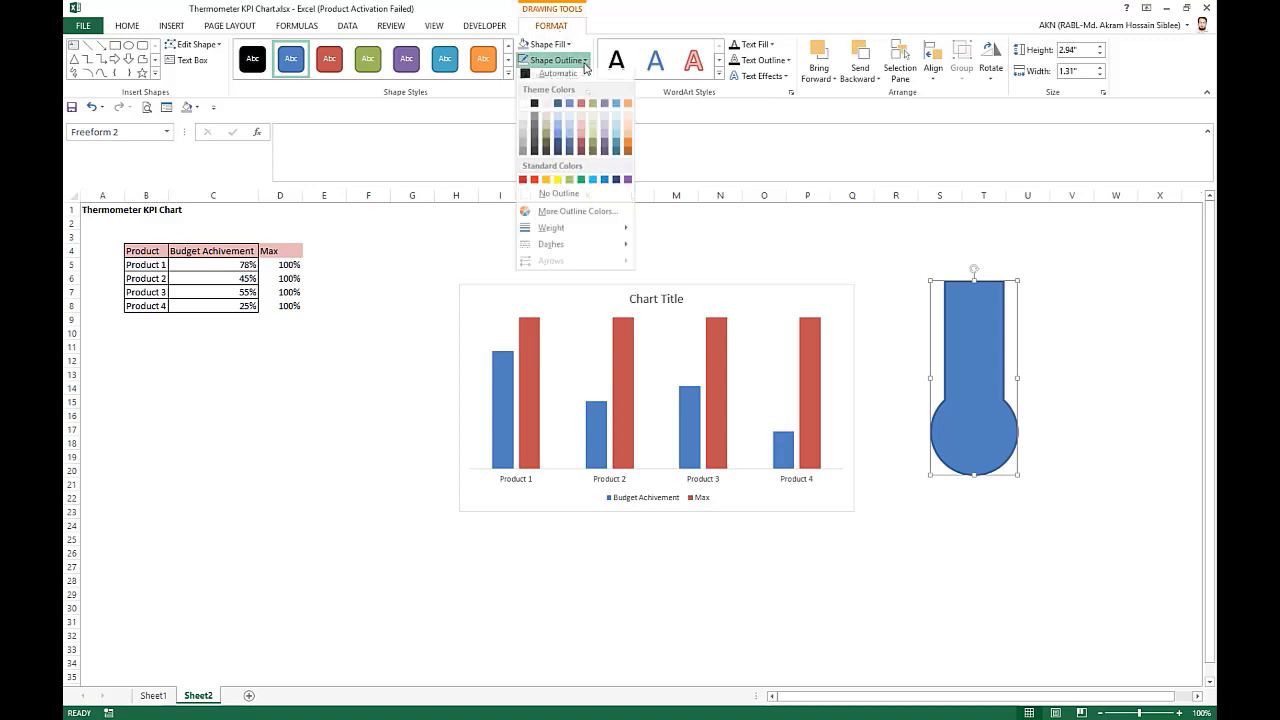
pyautogui.click(592, 184)
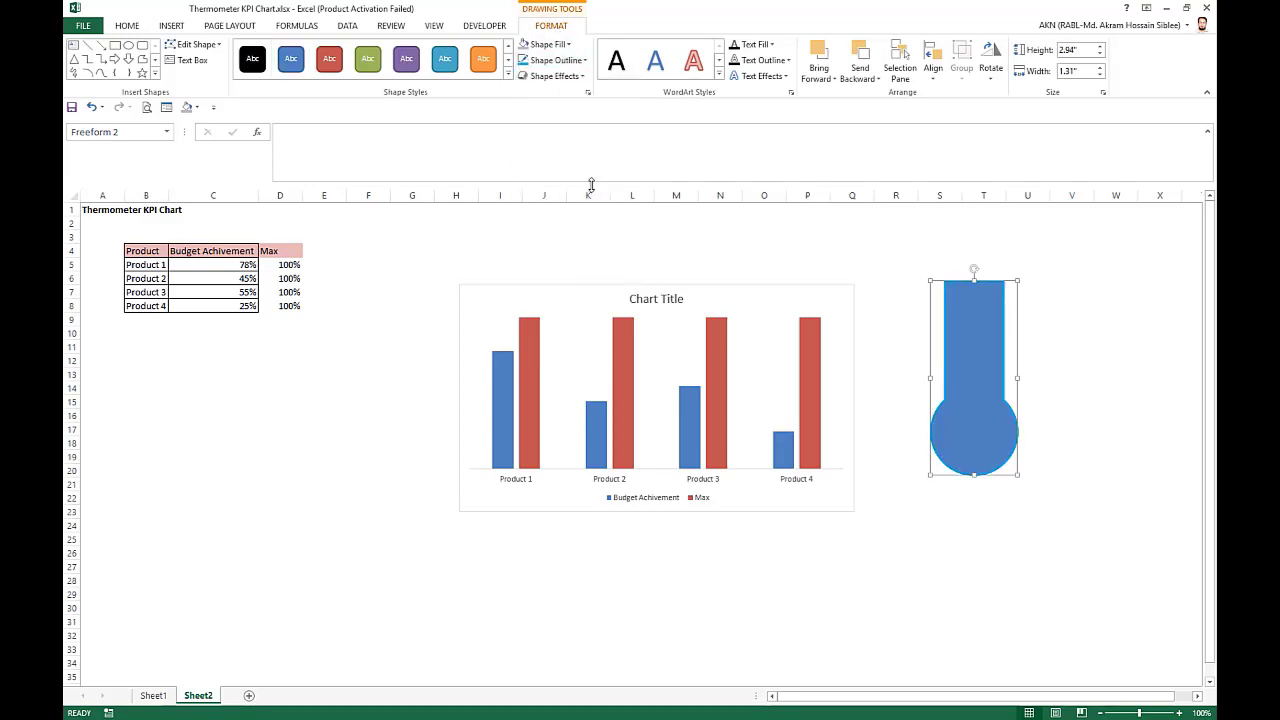
# Fill the thermometer shape with the standard light blue colour and paste a second copy beside it
pyautogui.click(568, 45)
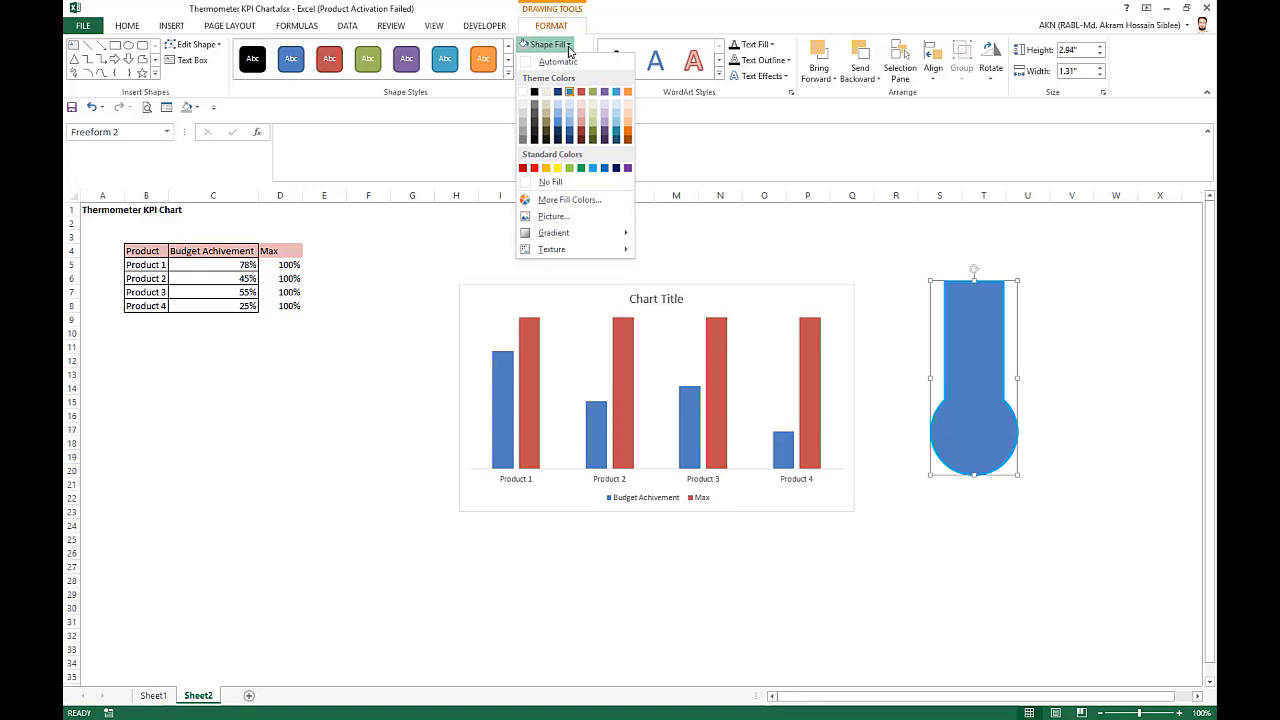
pyautogui.click(593, 168)
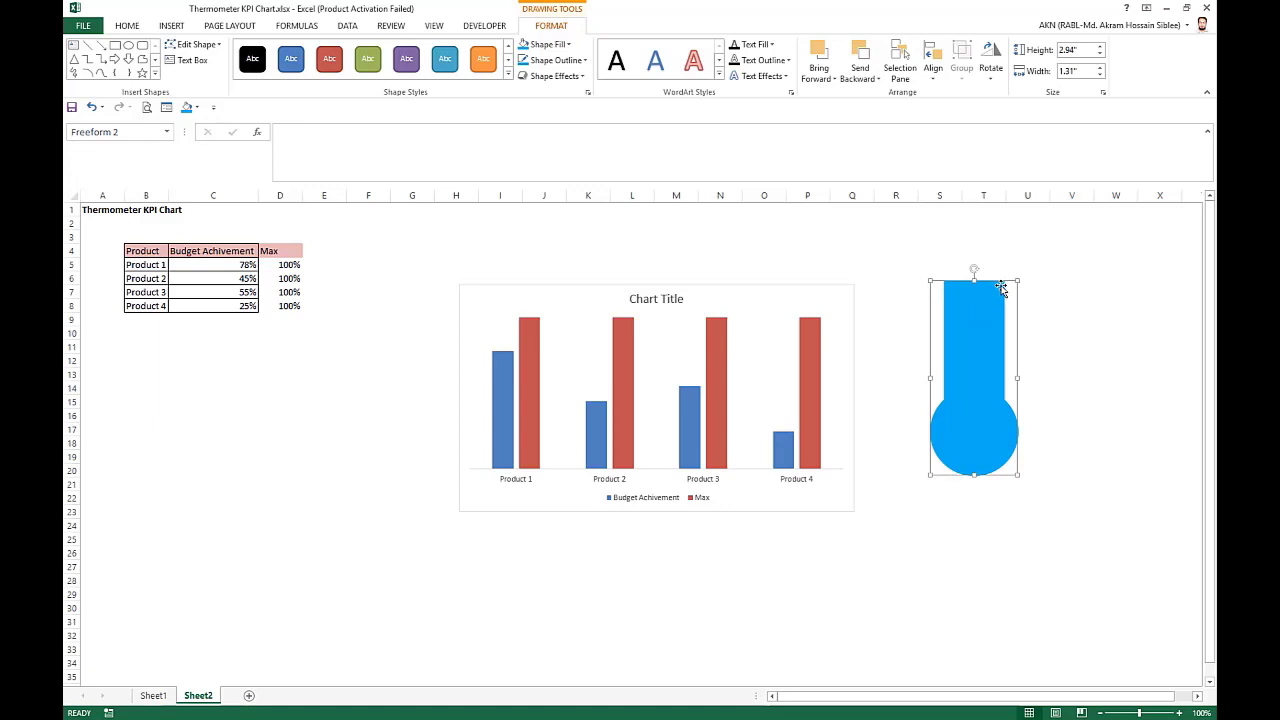
pyautogui.click(1052, 278)
pyautogui.hotkey('ctrl', 'v')
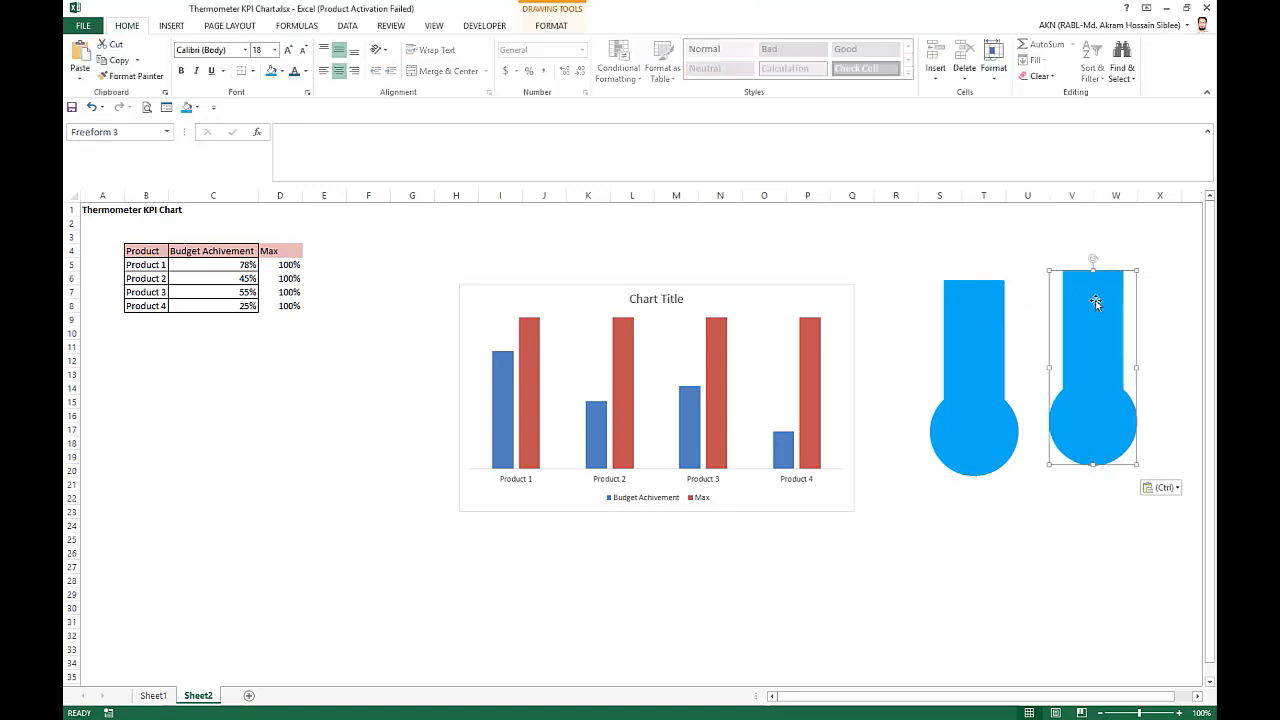
# Remove the fill from the copied thermometer so only its light blue outline remains
pyautogui.click(551, 24)
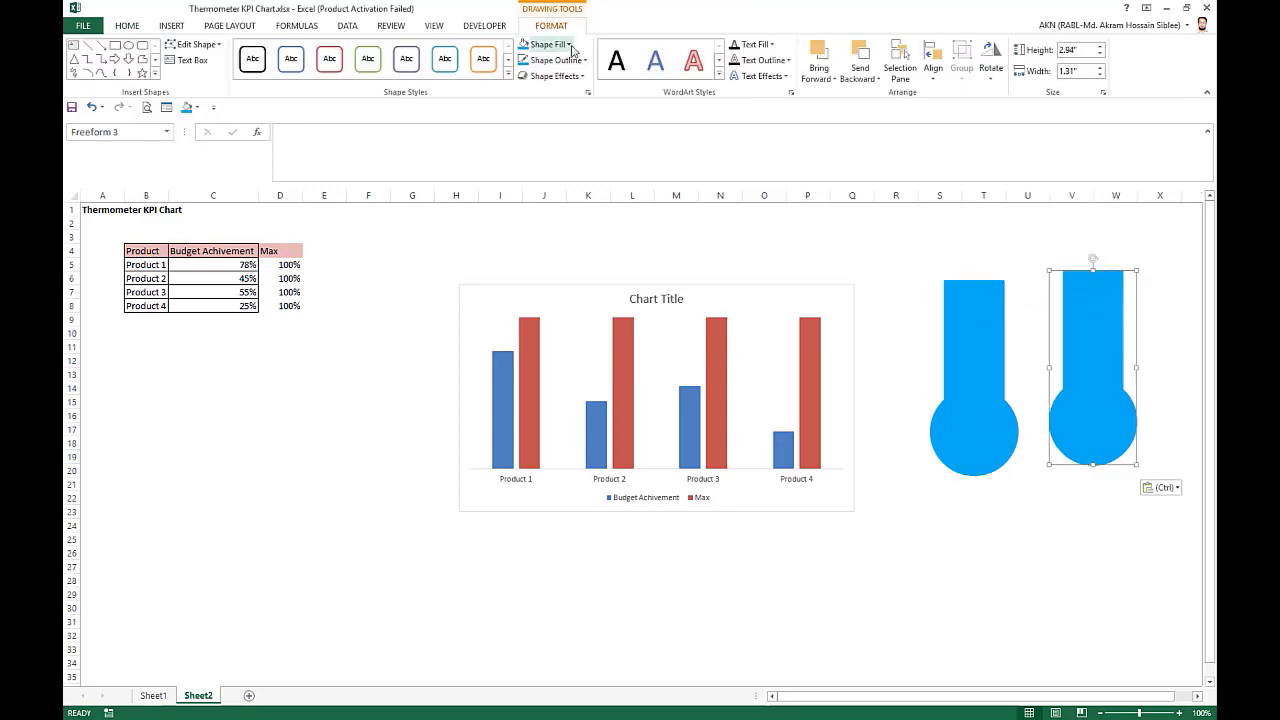
pyautogui.click(569, 45)
pyautogui.click(588, 180)
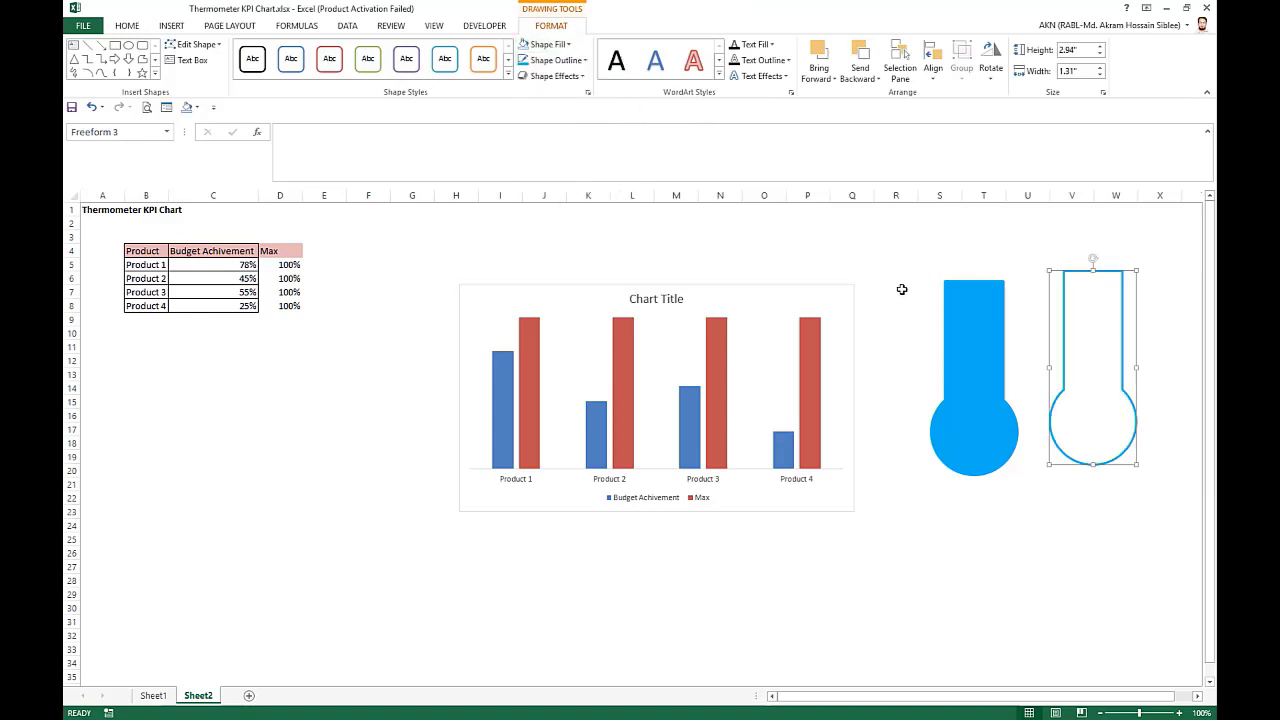
# Apply a preset shape effect with bevelled, shaded edges to the filled light blue thermometer
pyautogui.click(980, 300)
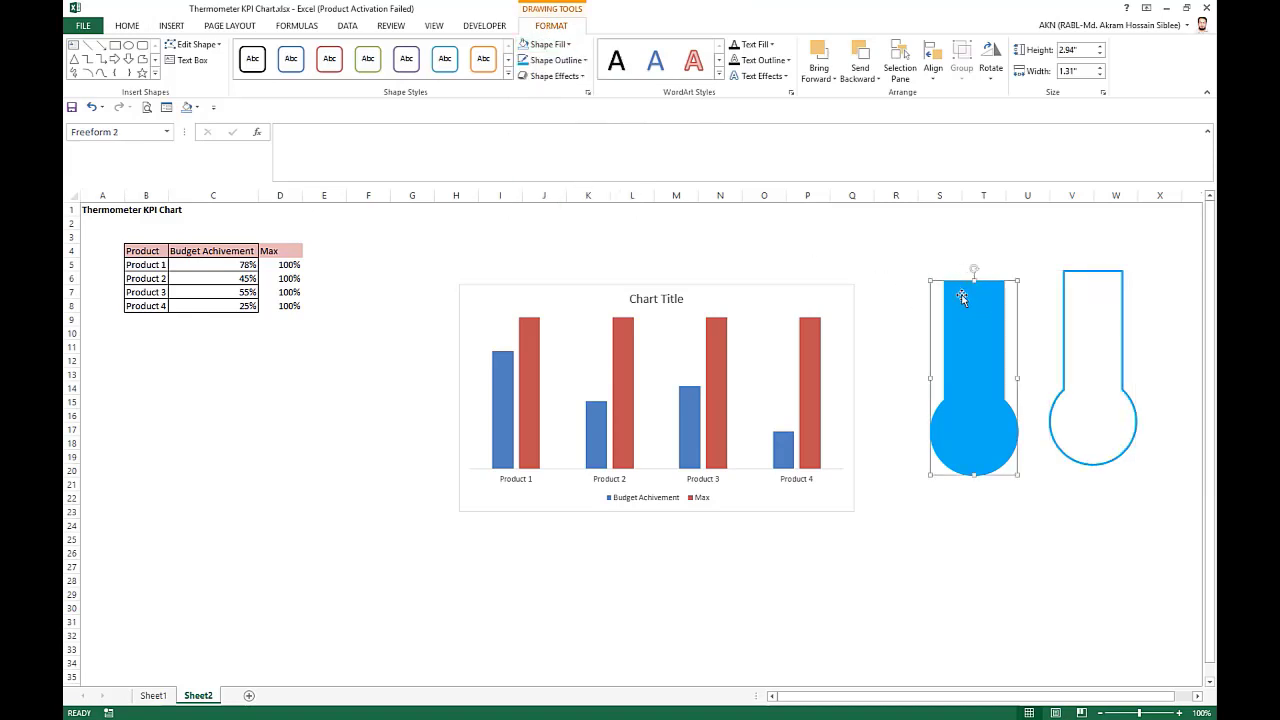
pyautogui.click(582, 77)
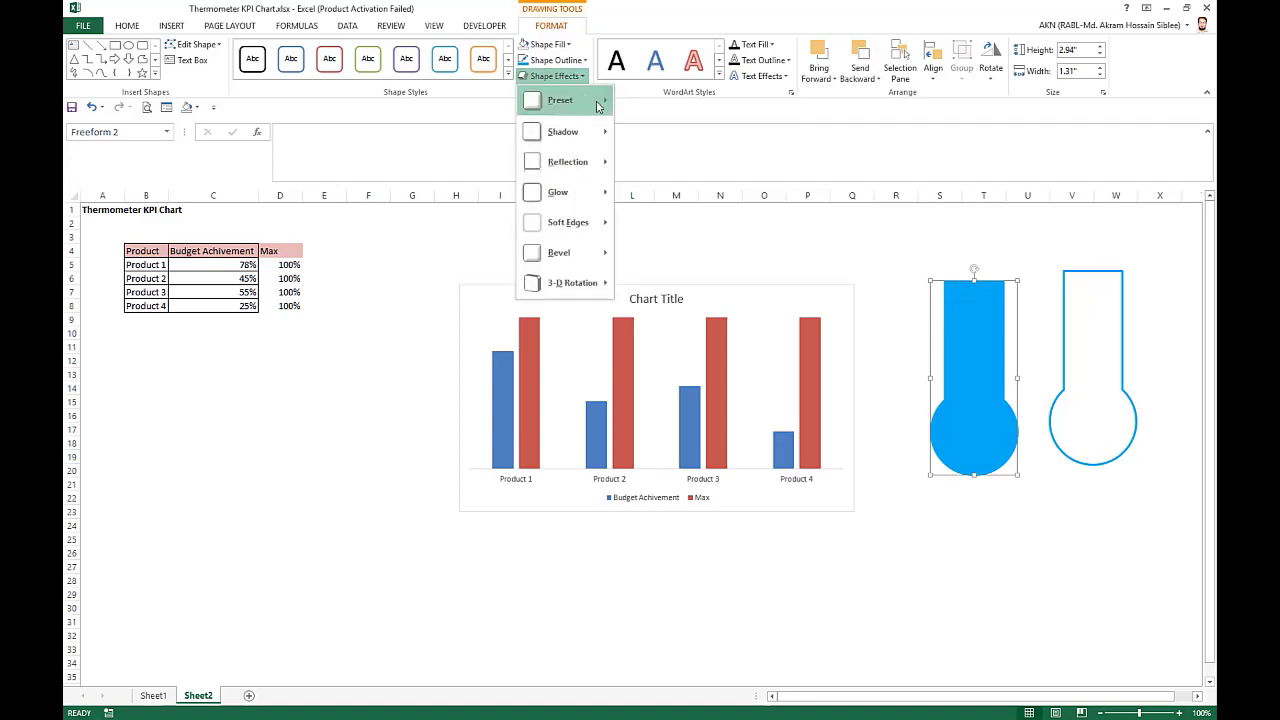
pyautogui.moveTo(598, 106)
pyautogui.click(710, 213)
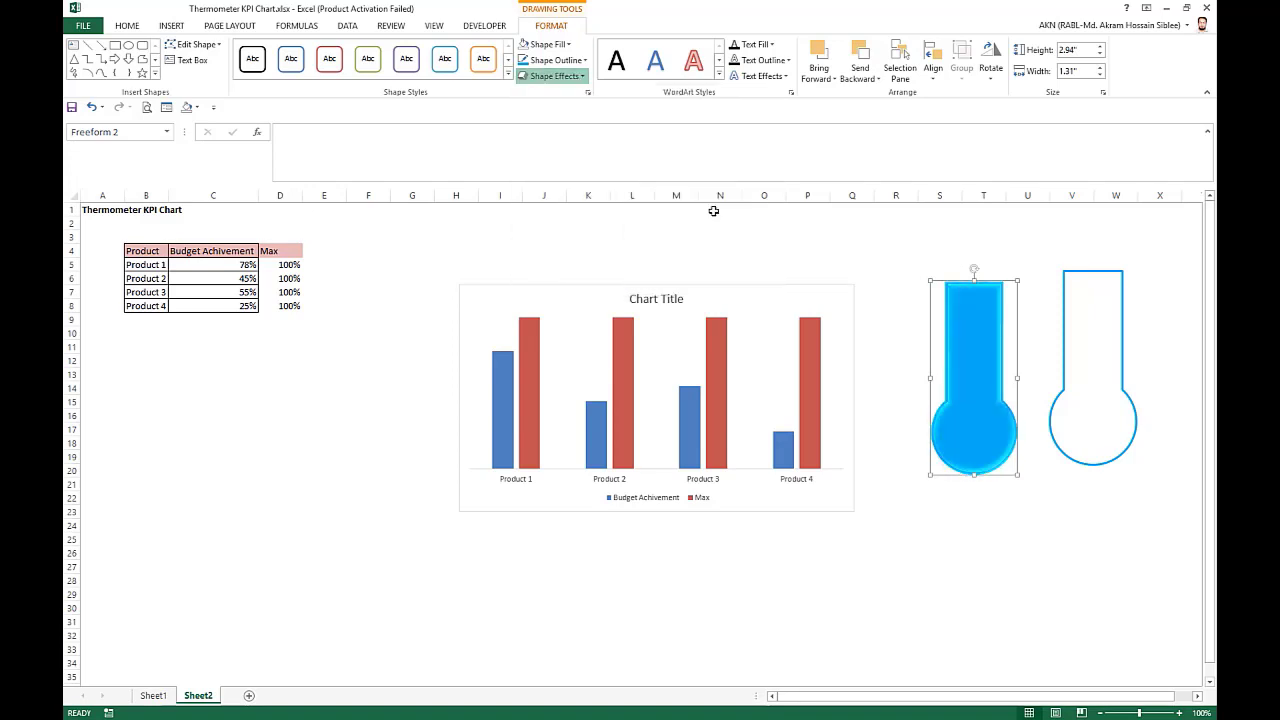
pyautogui.click(900, 278)
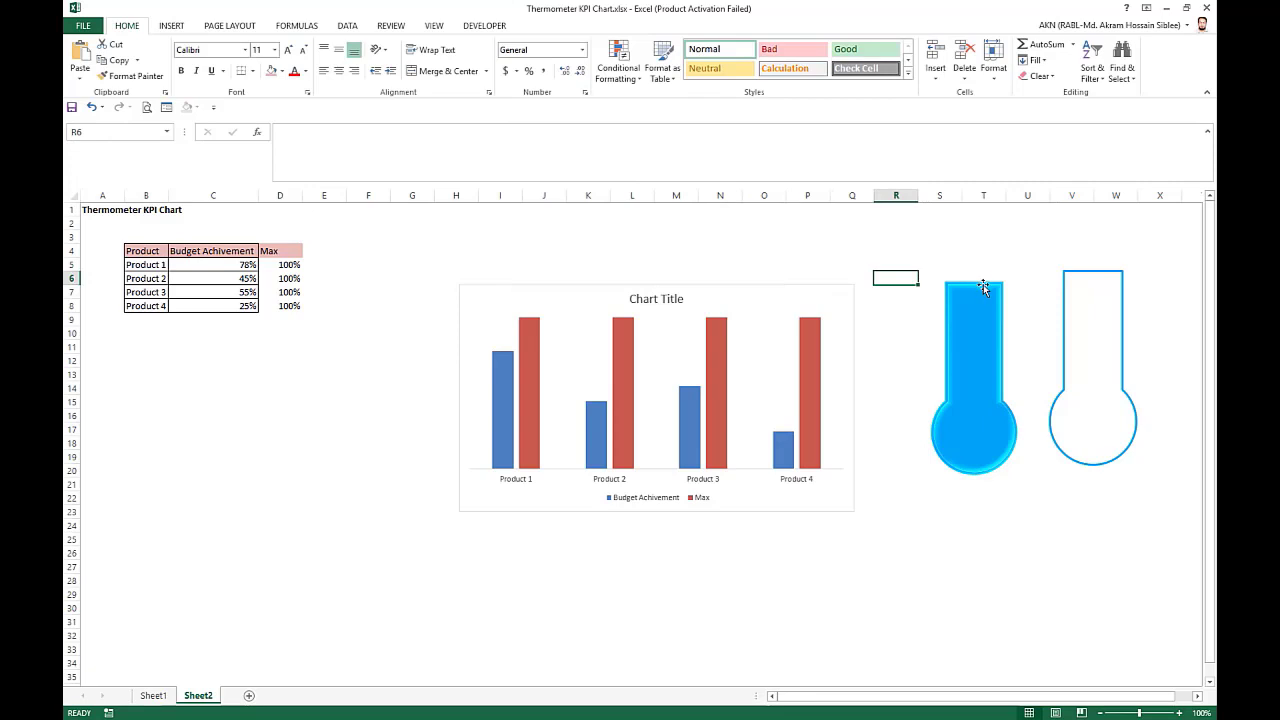
# Copy the filled blue thermometer and paste it onto Product 1's Budget Achivement column only
pyautogui.click(983, 288)
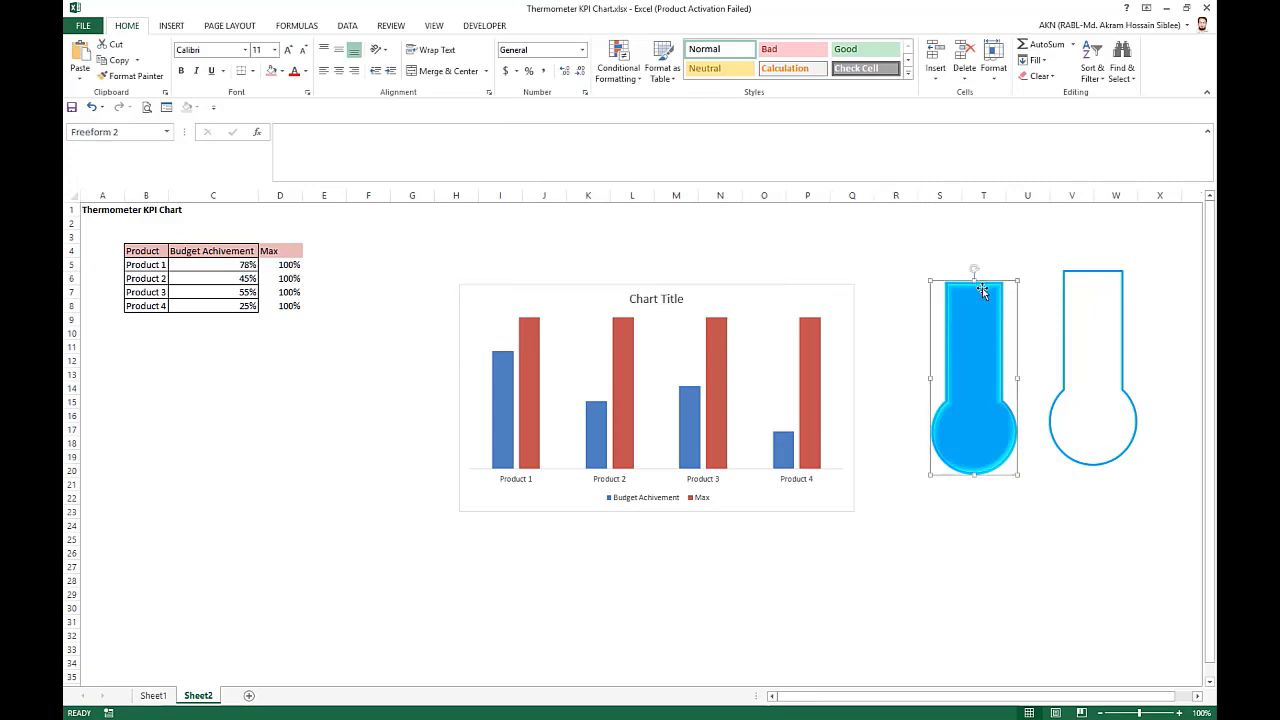
pyautogui.click(498, 409)
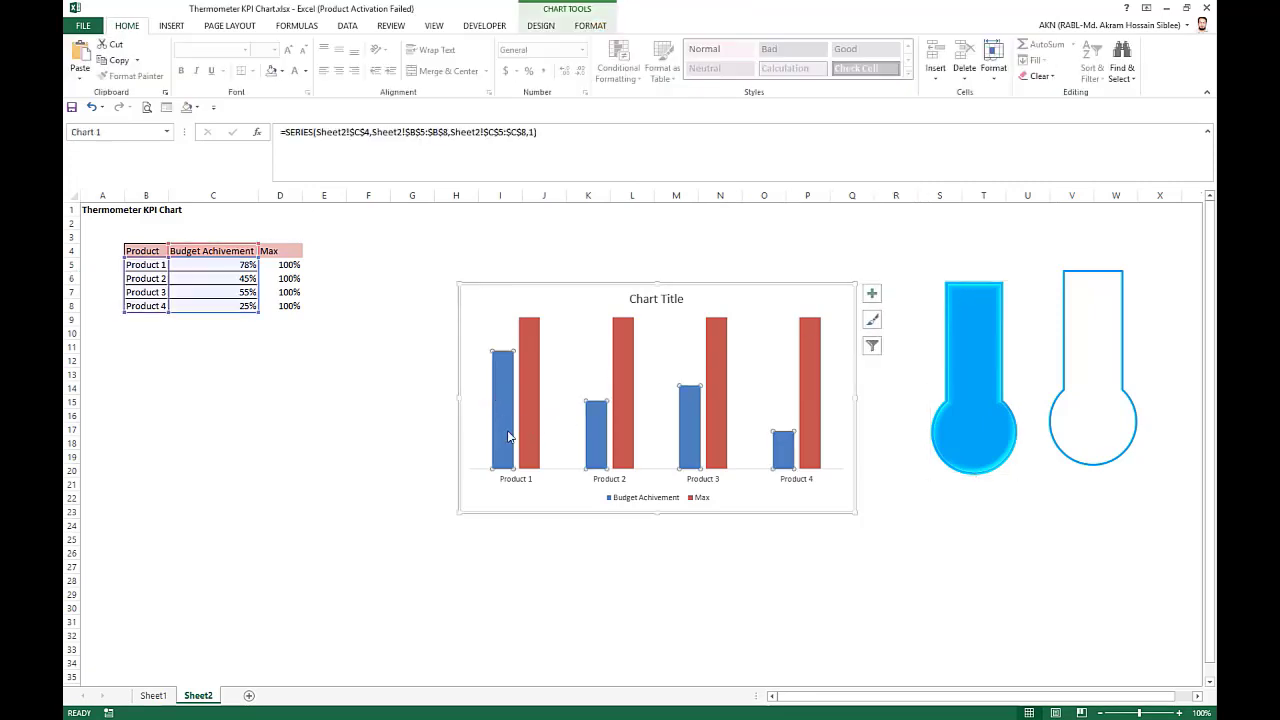
pyautogui.click(501, 414)
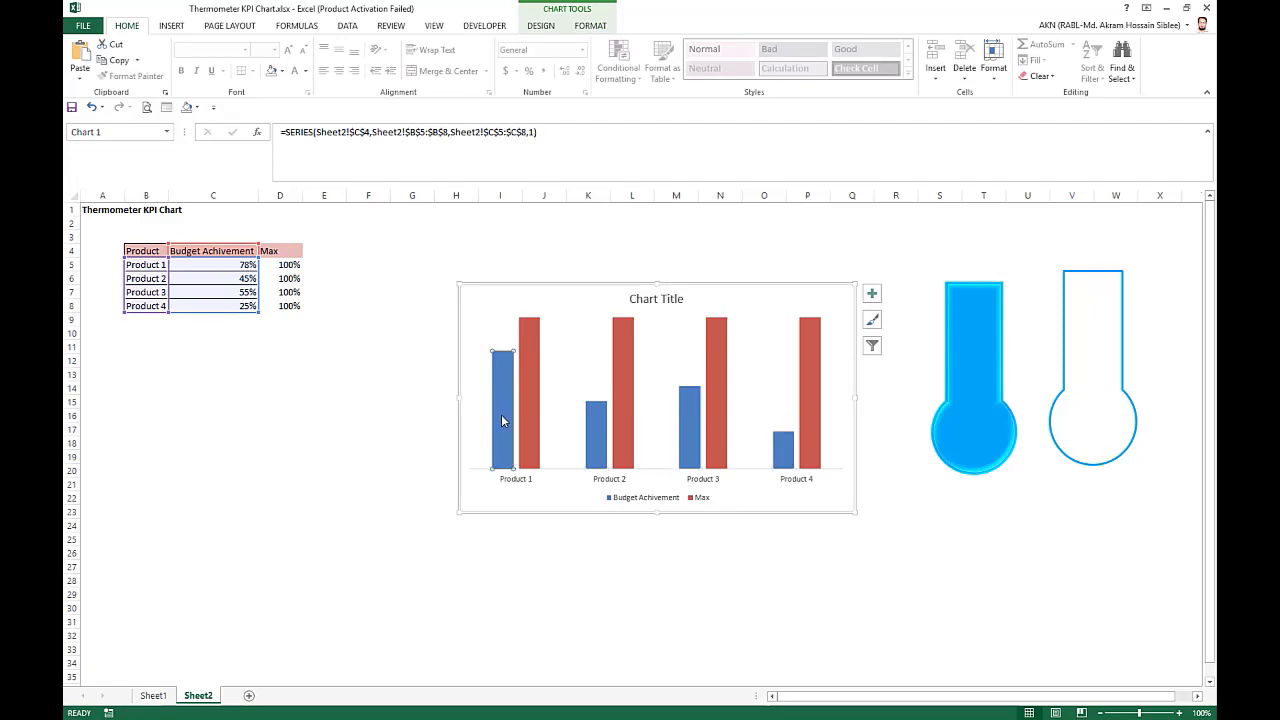
pyautogui.hotkey('ctrl', 'v')
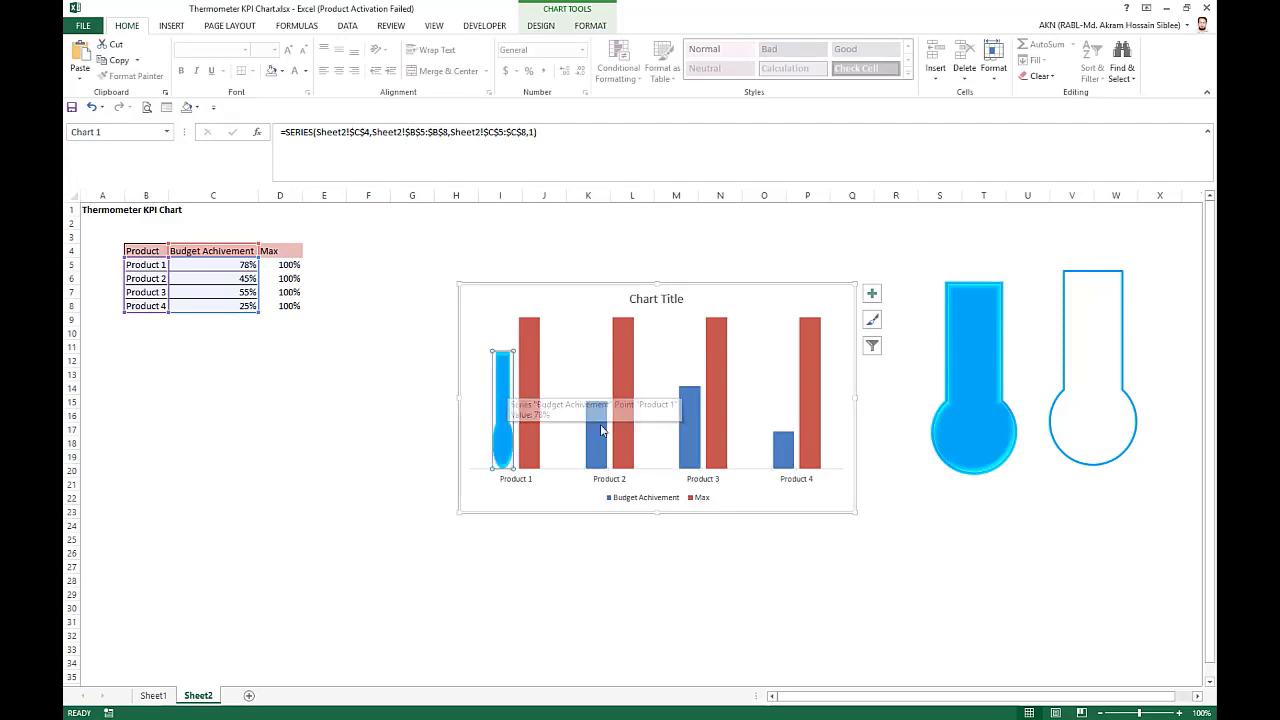
# Copy the hollow blue thermometer and paste it onto Product 1's Max column only
pyautogui.click(1050, 415)
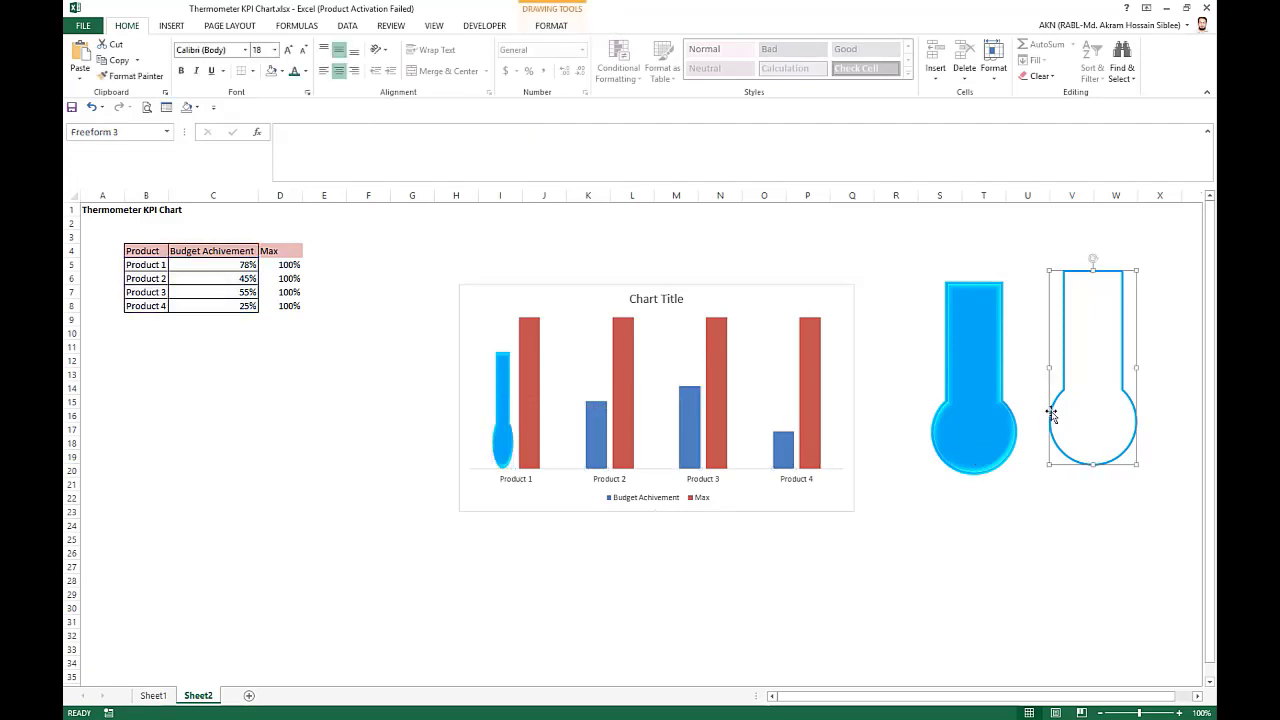
pyautogui.click(526, 371)
pyautogui.click(528, 397)
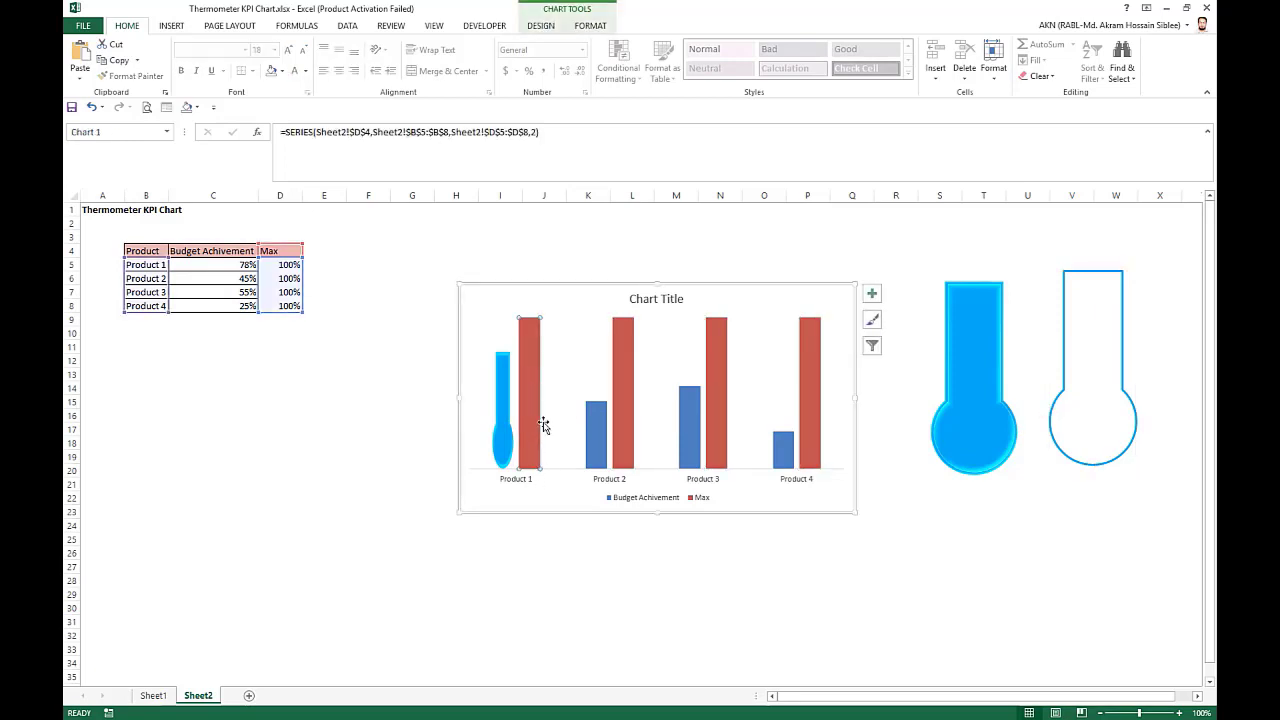
pyautogui.hotkey('ctrl', 'v')
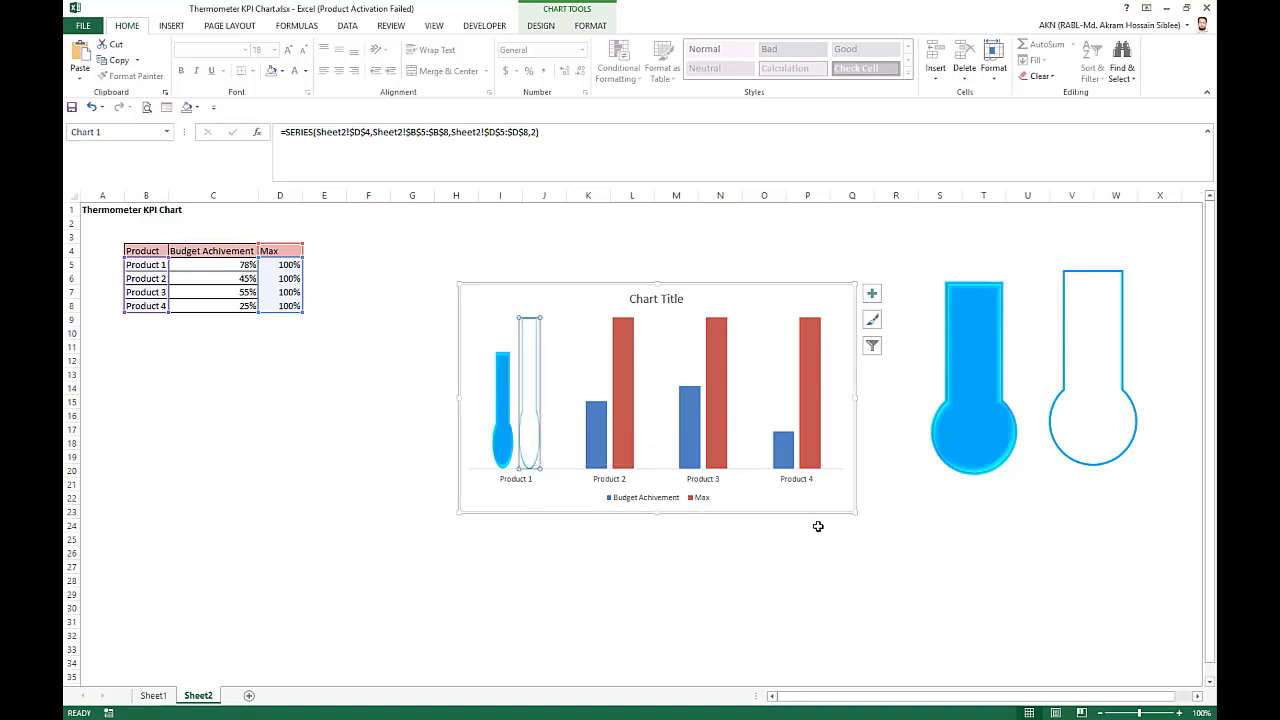
pyautogui.click(931, 533)
# Change the filled thermometer's outline and fill to the standard orange colour
pyautogui.click(975, 404)
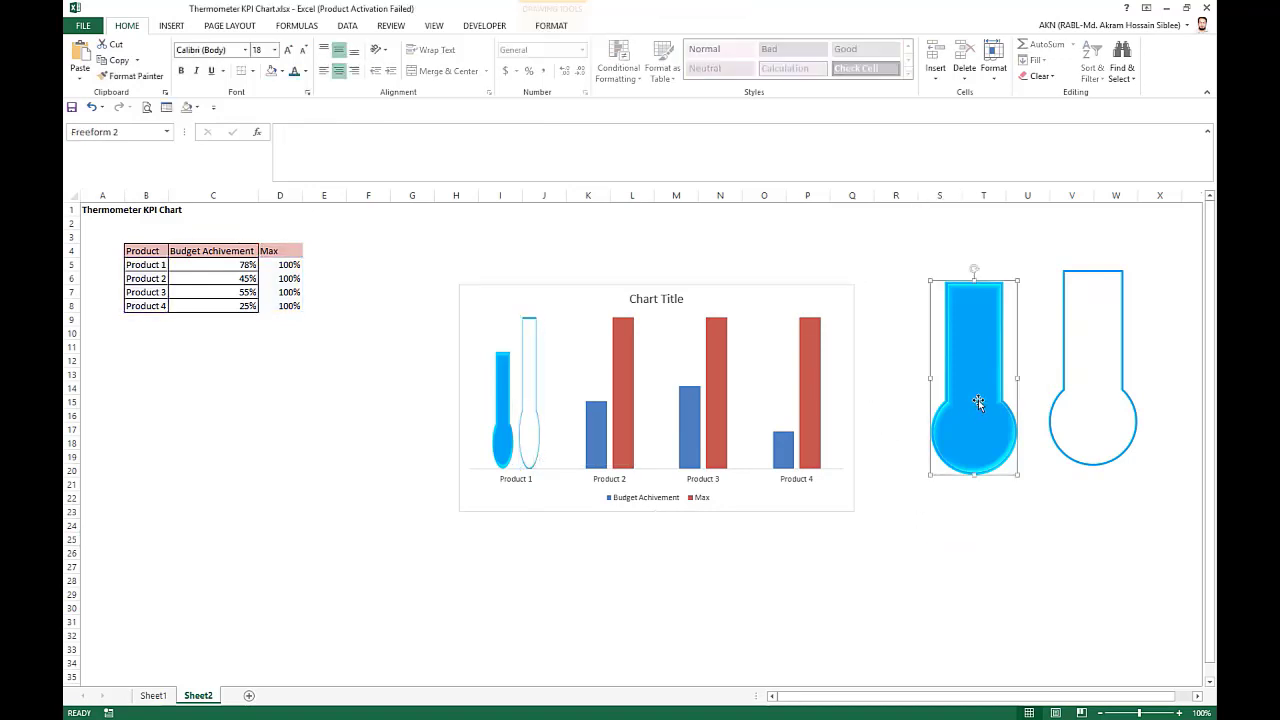
pyautogui.click(560, 26)
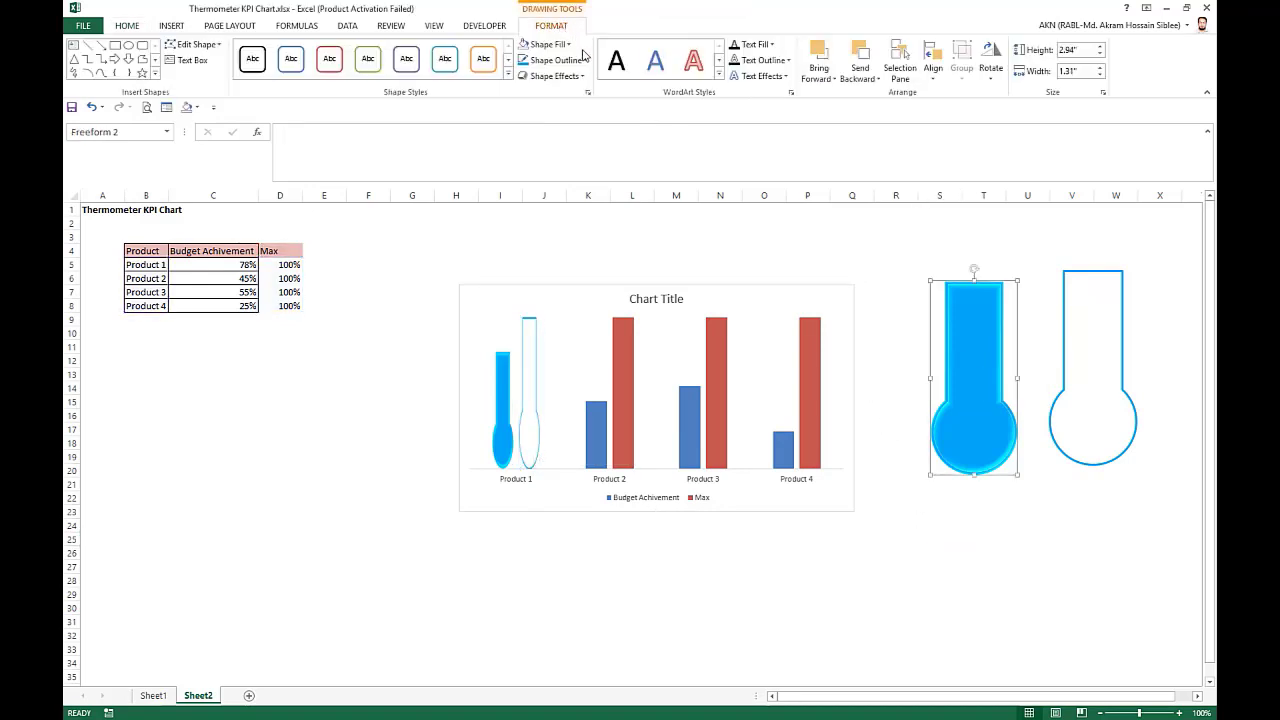
pyautogui.click(585, 60)
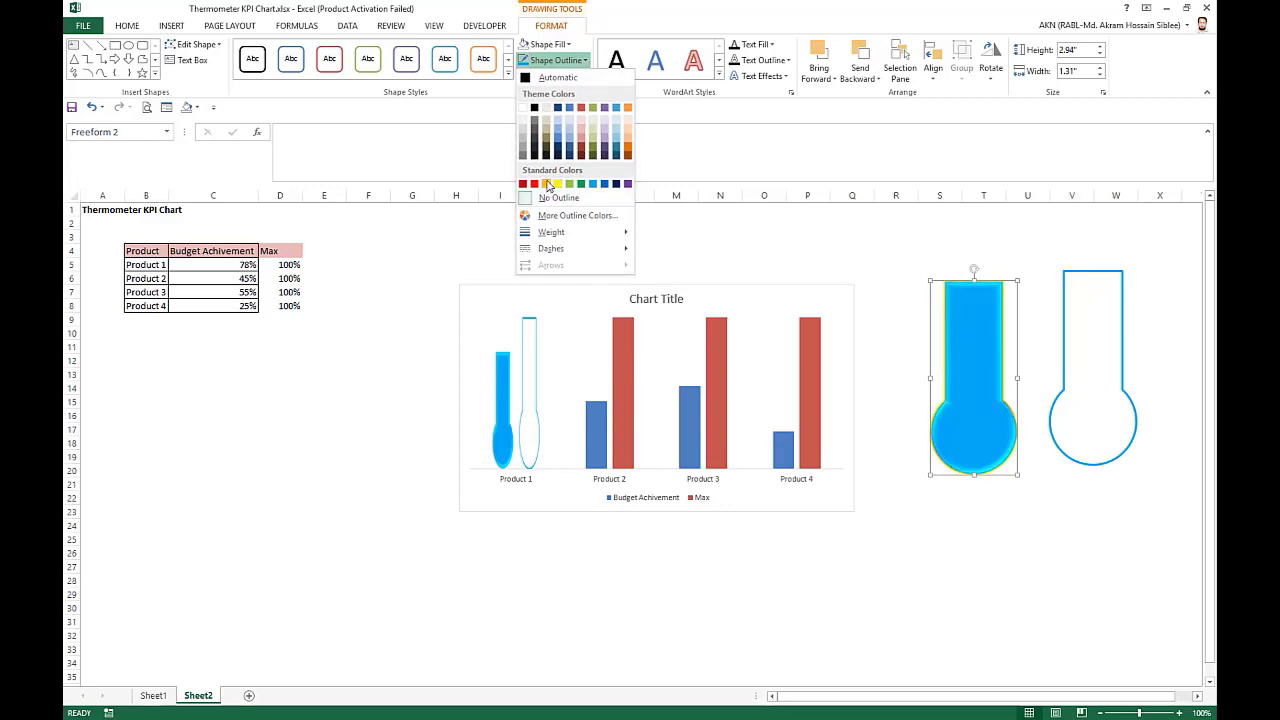
pyautogui.click(547, 185)
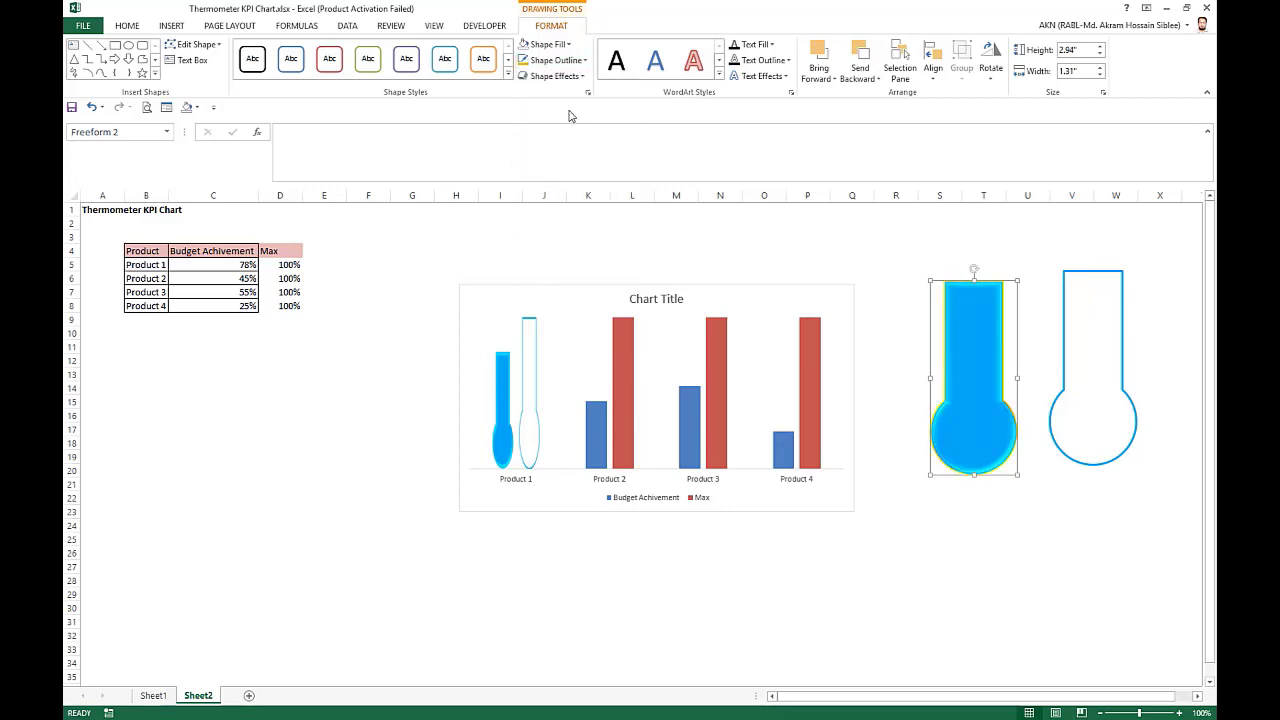
pyautogui.click(570, 46)
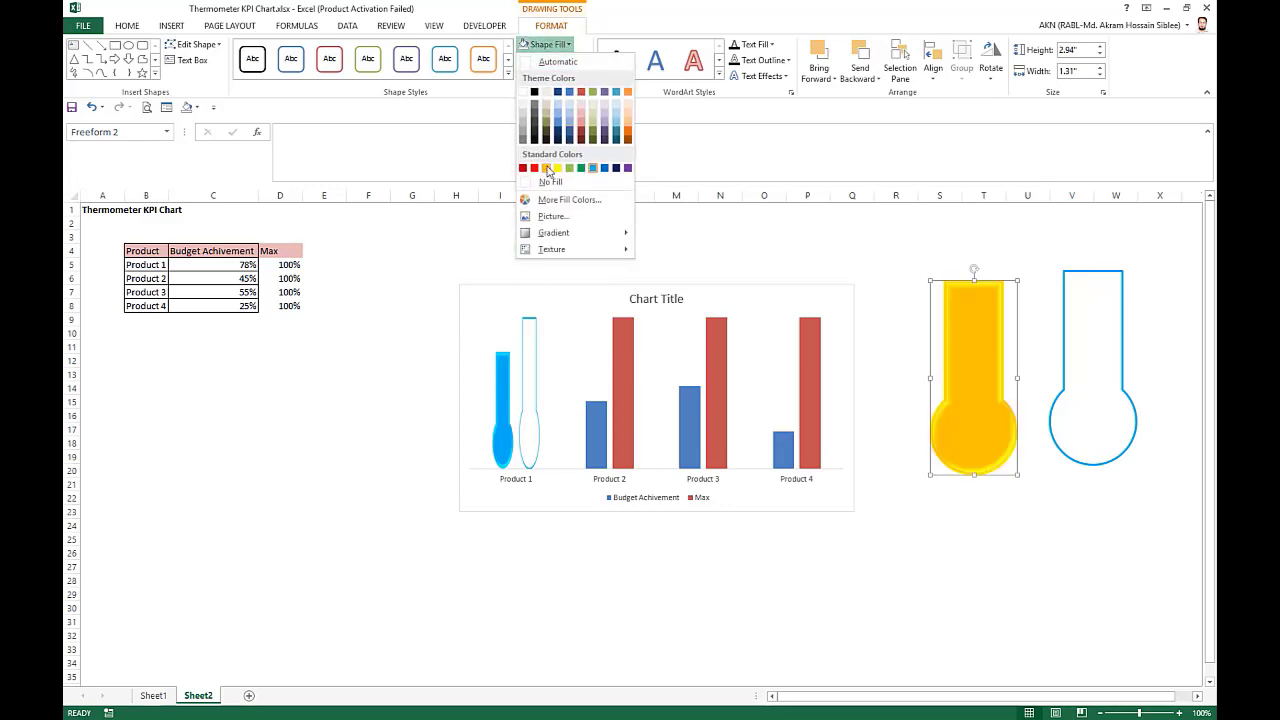
pyautogui.click(548, 168)
# Change the hollow thermometer's outline to the standard orange colour
pyautogui.click(1063, 310)
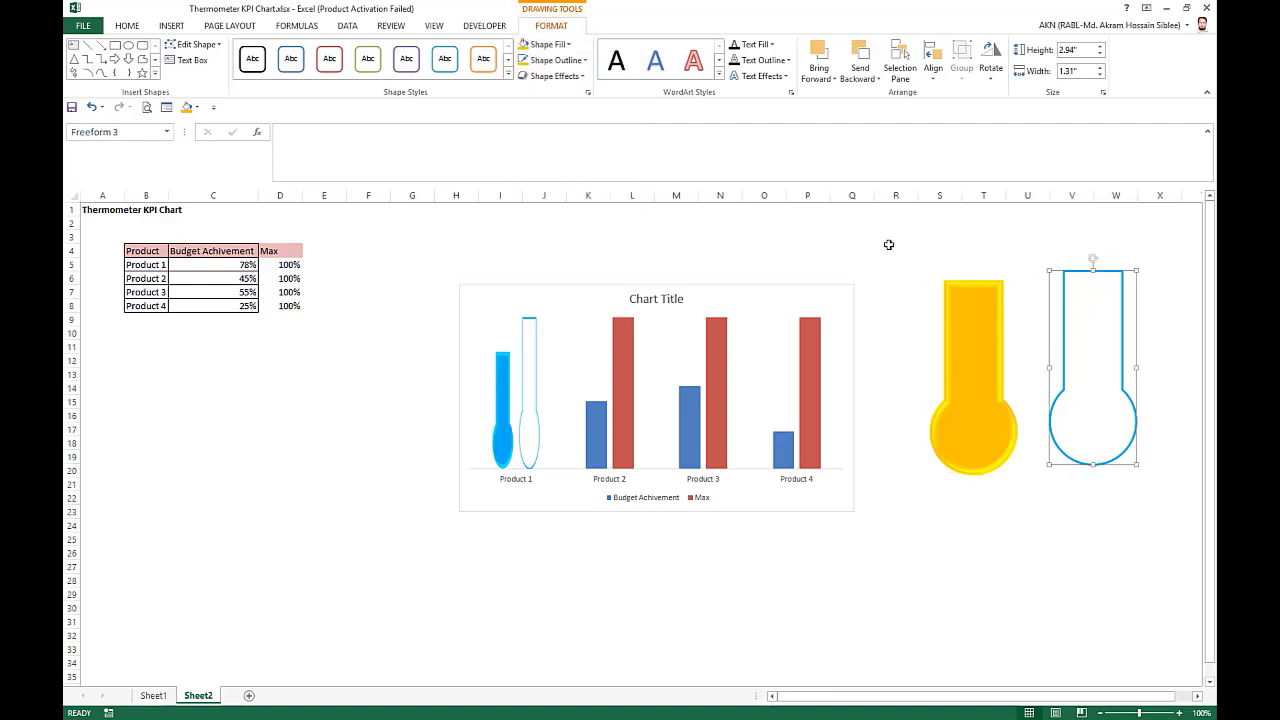
pyautogui.click(547, 62)
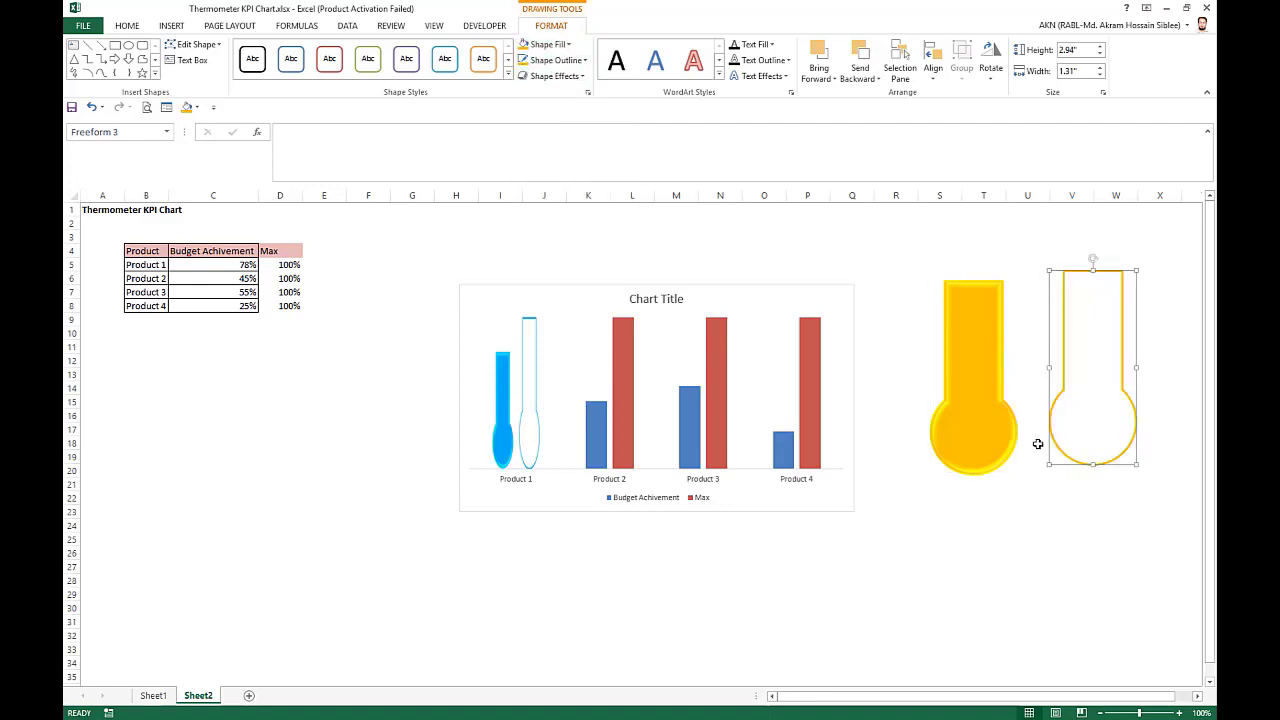
pyautogui.click(1034, 497)
# Copy the filled orange thermometer and paste it onto Product 2's Budget Achivement column only
pyautogui.click(971, 398)
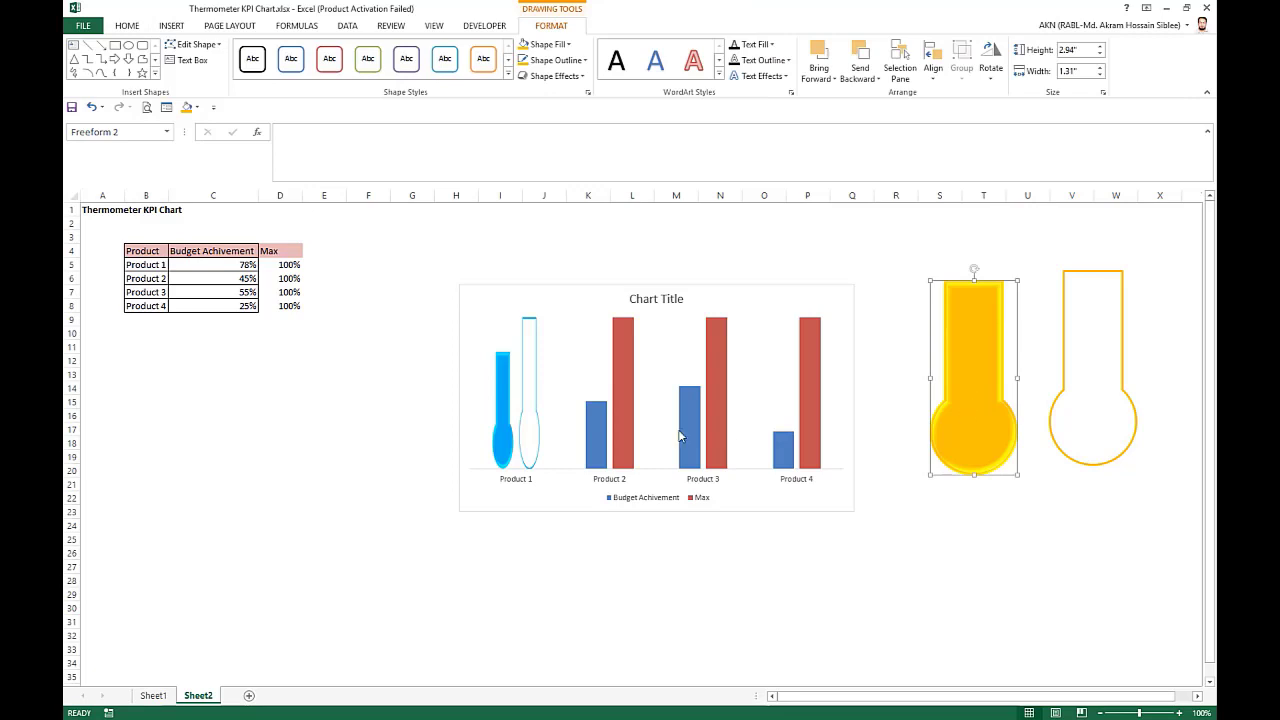
pyautogui.click(593, 436)
pyautogui.click(593, 436)
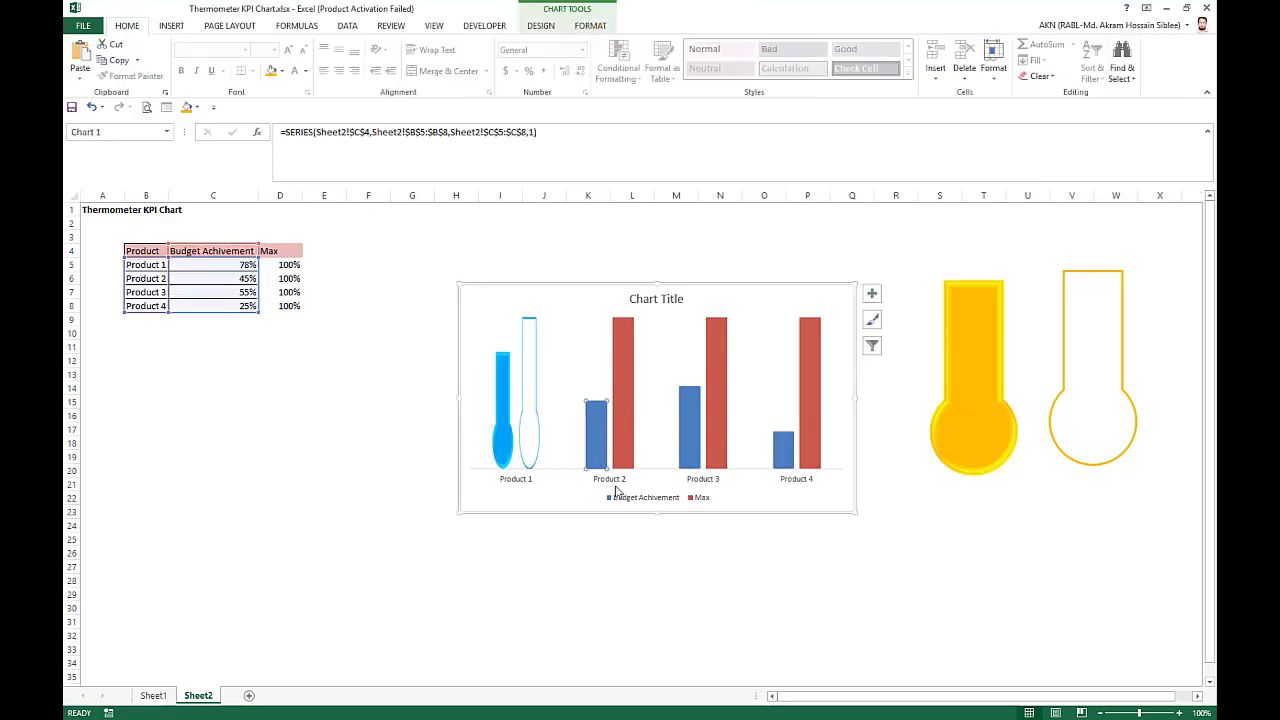
pyautogui.hotkey('ctrl', 'v')
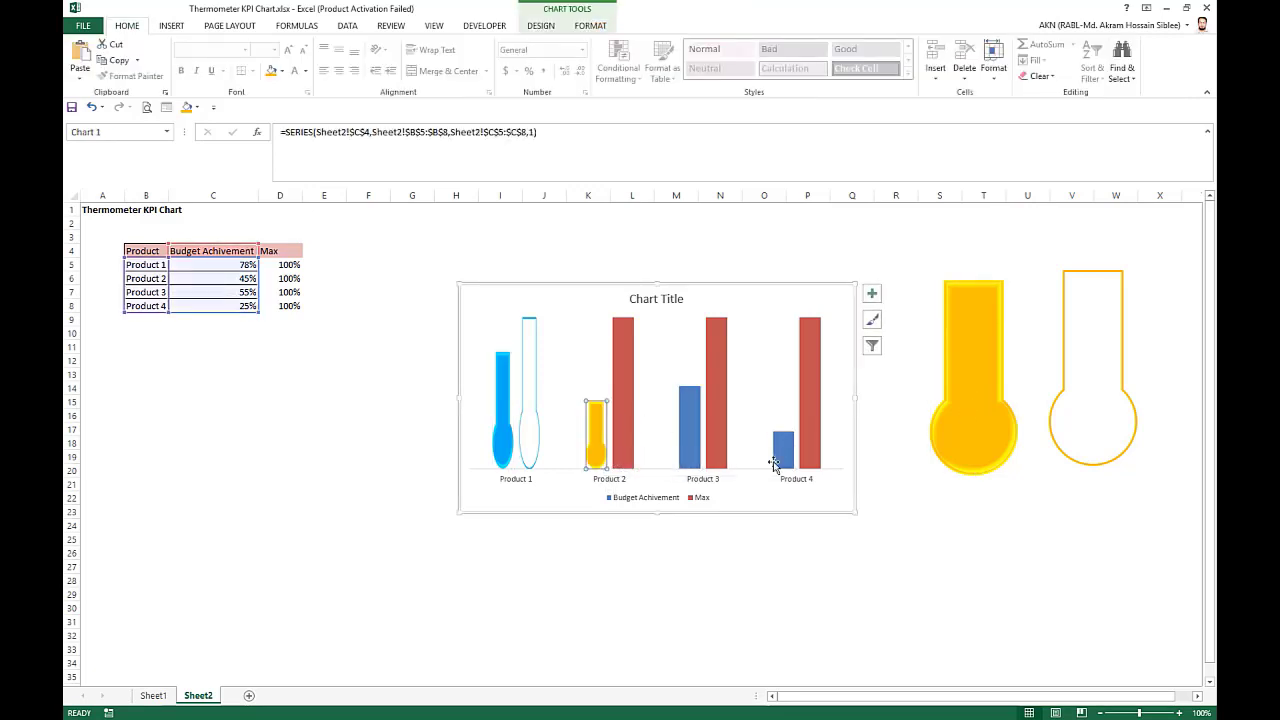
# Copy the hollow orange thermometer and paste it onto Product 2's Max column only
pyautogui.click(1056, 447)
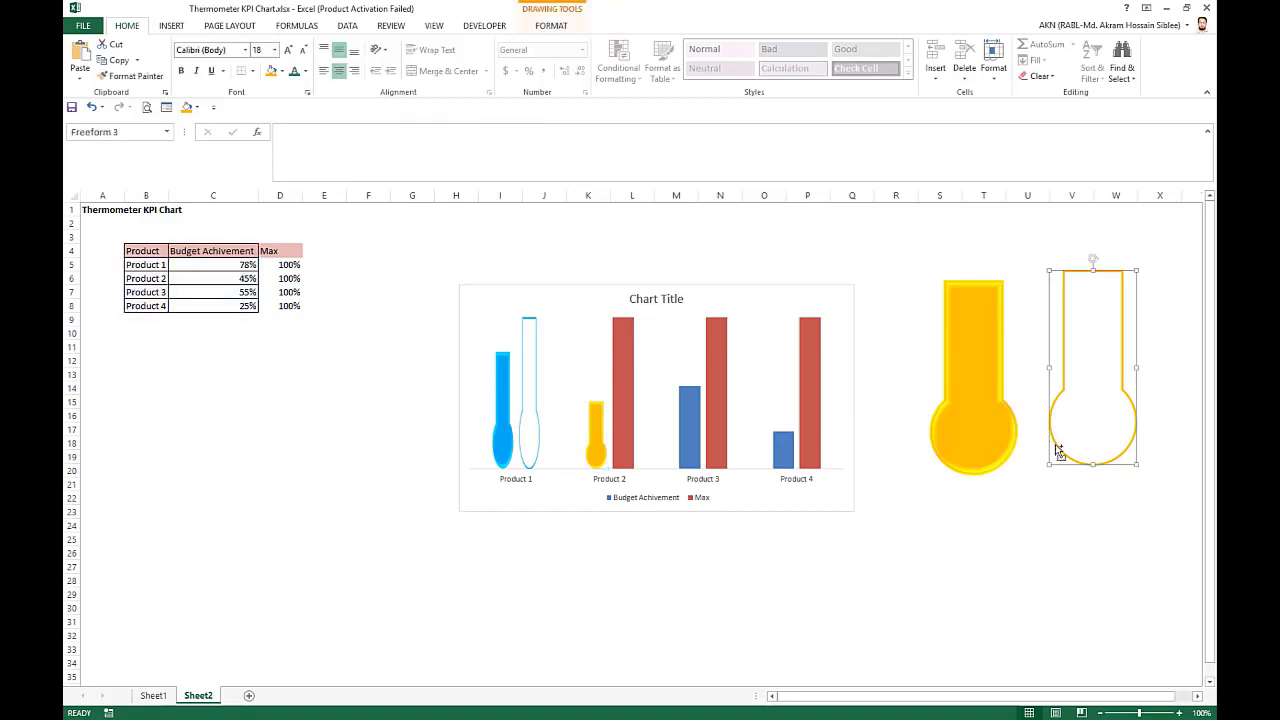
pyautogui.click(617, 383)
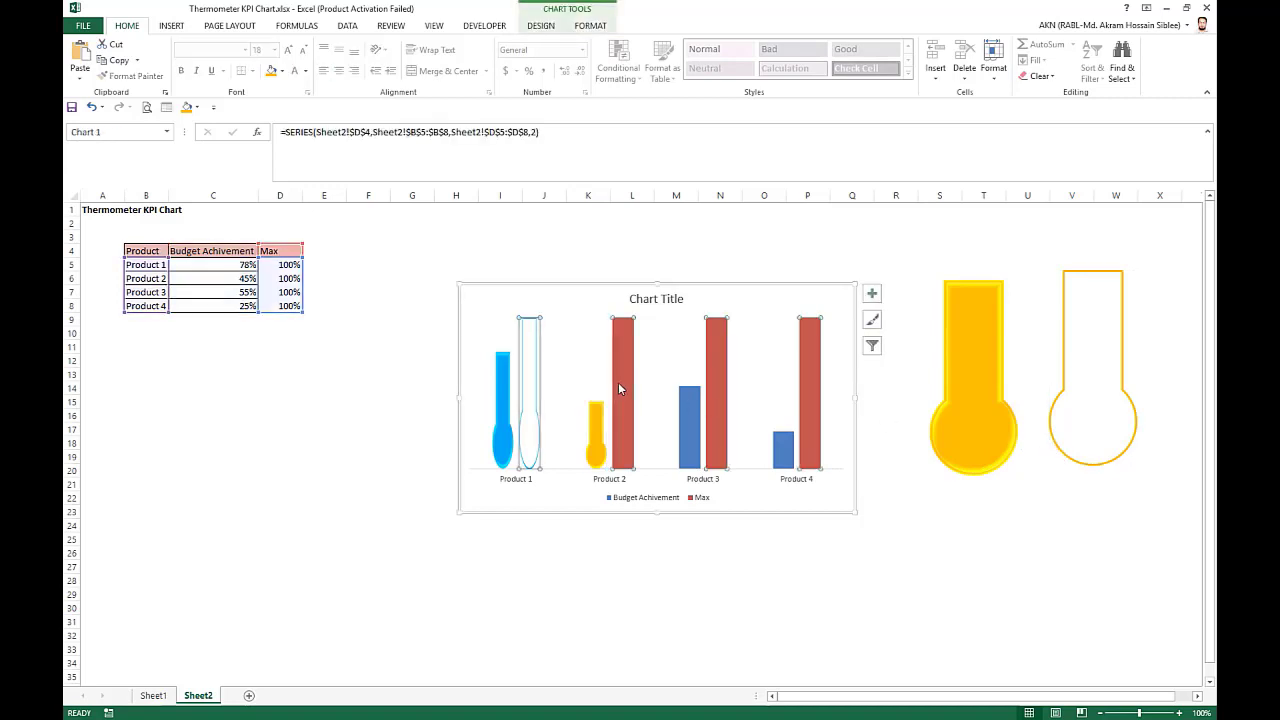
pyautogui.click(618, 382)
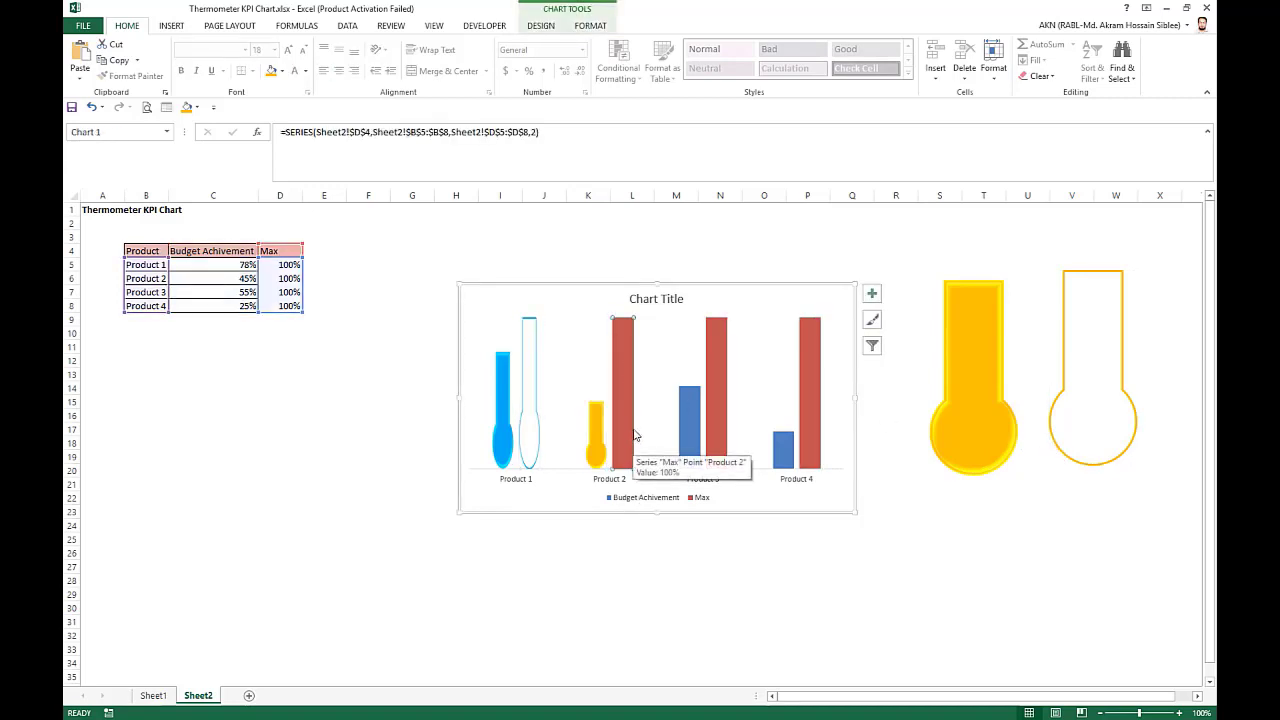
pyautogui.hotkey('ctrl', 'v')
pyautogui.click(997, 531)
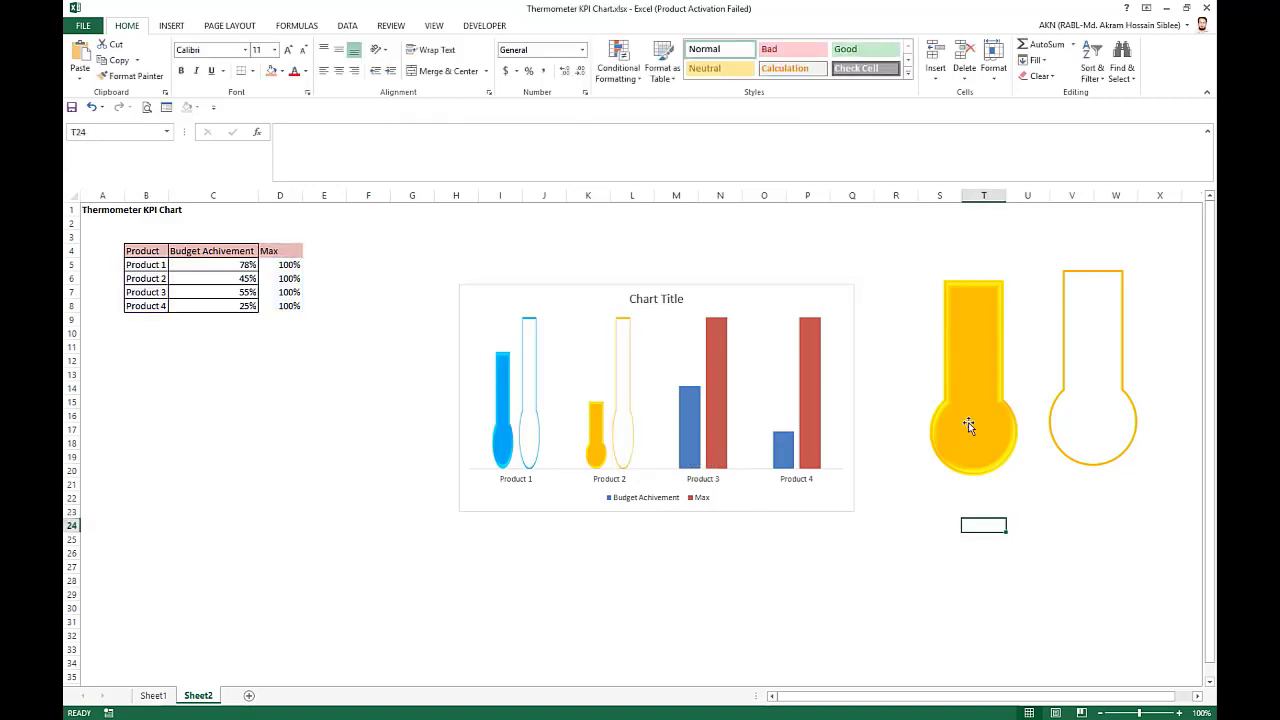
# Change the filled thermometer's outline and fill to the standard purple colour
pyautogui.click(971, 429)
pyautogui.click(553, 27)
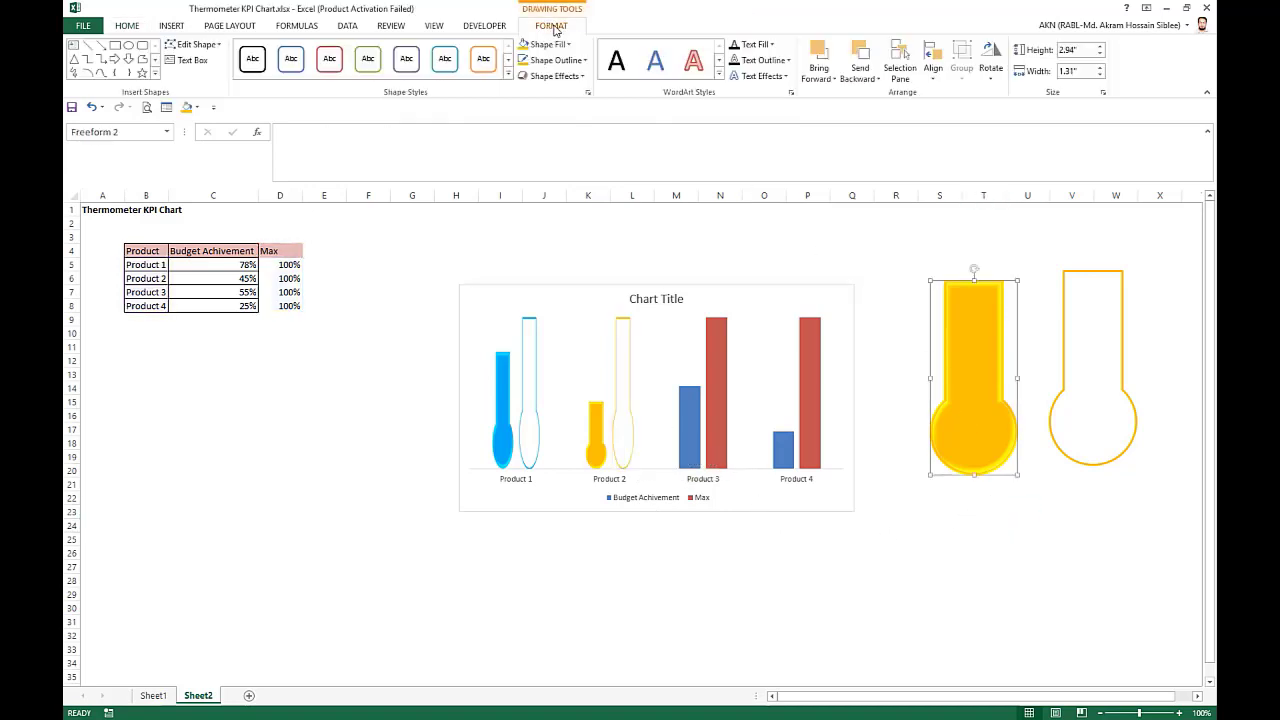
pyautogui.click(587, 61)
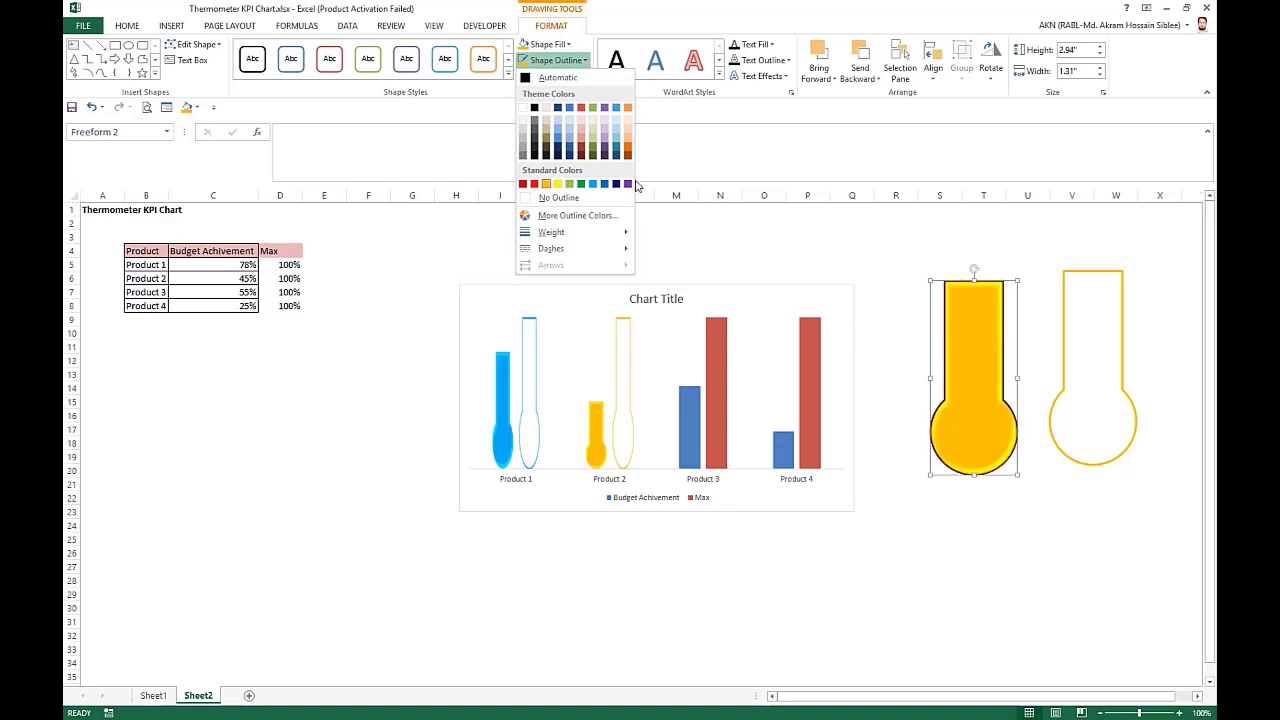
pyautogui.click(628, 184)
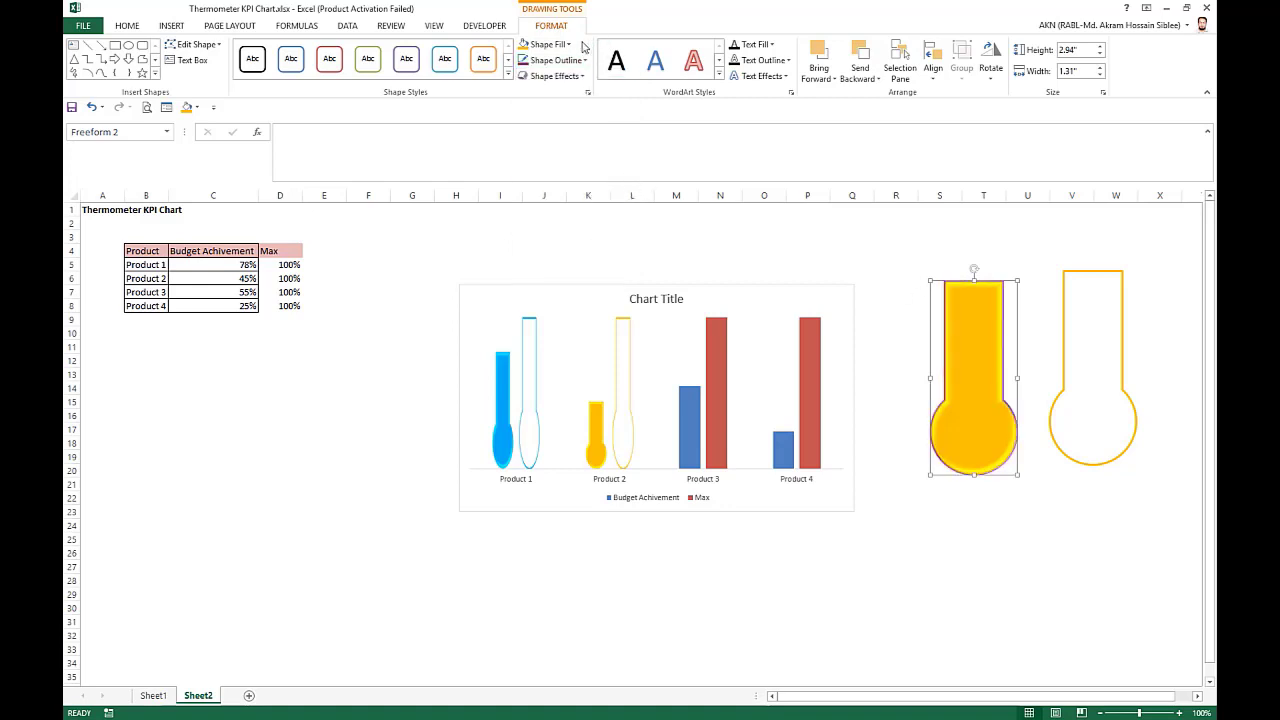
pyautogui.click(550, 44)
pyautogui.click(627, 169)
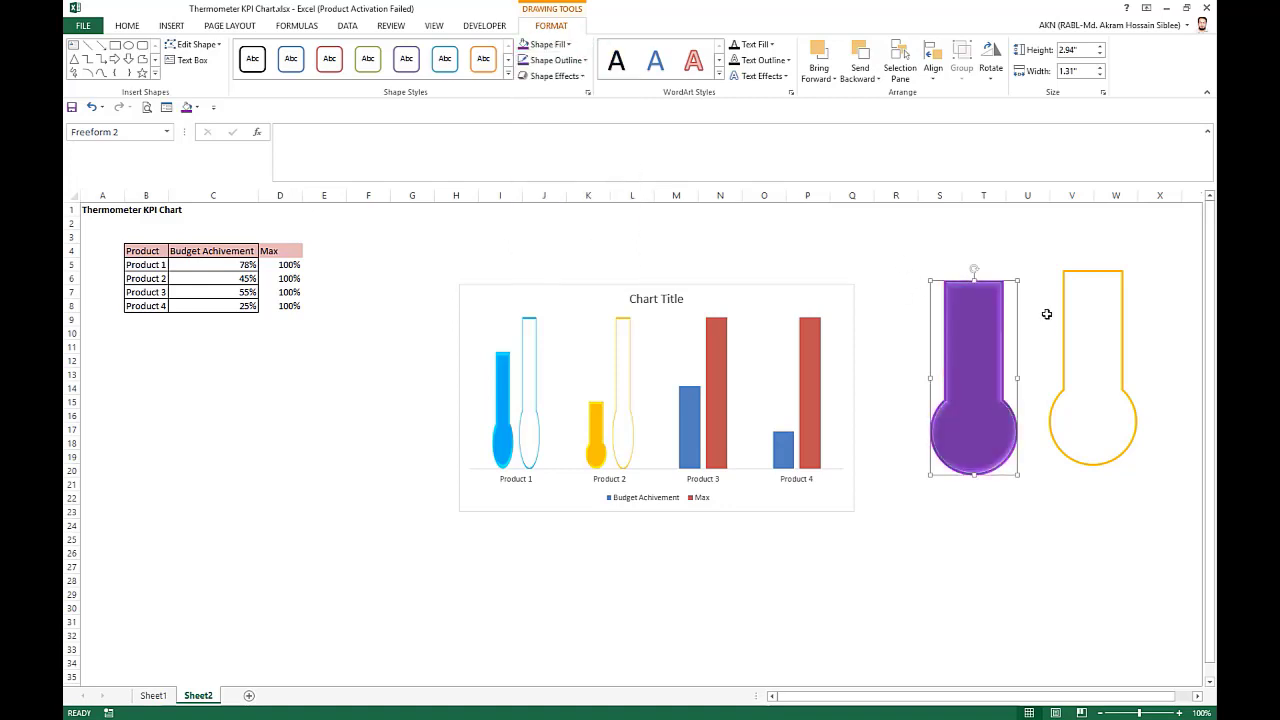
# Change the hollow thermometer's outline to the standard purple colour
pyautogui.click(1062, 326)
pyautogui.click(530, 60)
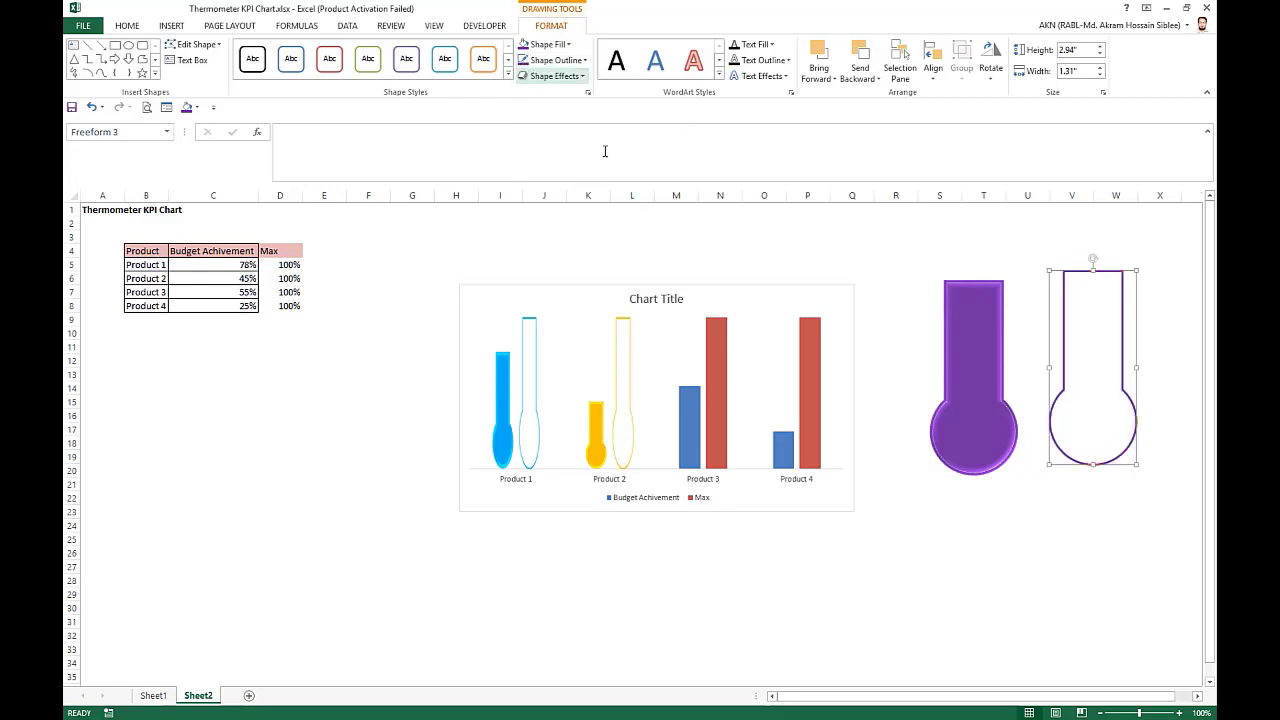
# Copy the filled purple thermometer and paste it onto Product 3's Budget Achivement column only
pyautogui.click(970, 307)
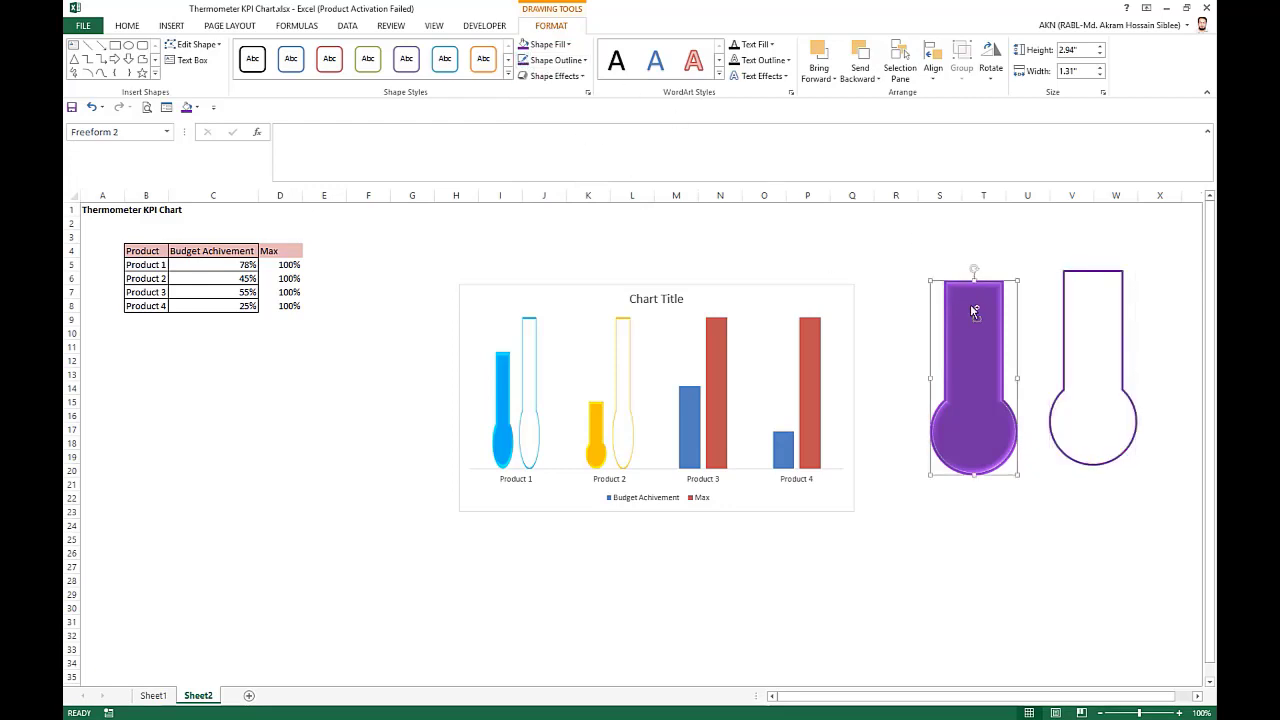
pyautogui.click(695, 422)
pyautogui.click(698, 432)
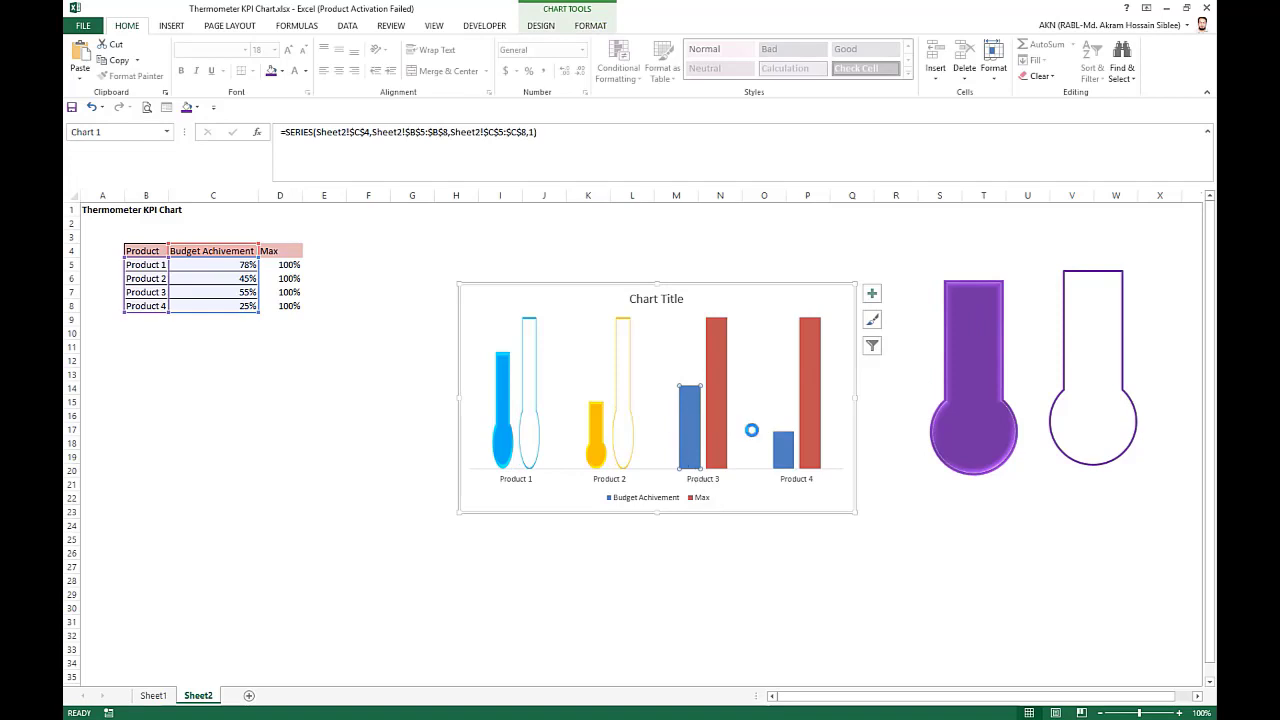
pyautogui.hotkey('ctrl', 'v')
# Copy the hollow purple thermometer and paste it onto Product 3's Max column only
pyautogui.click(1058, 410)
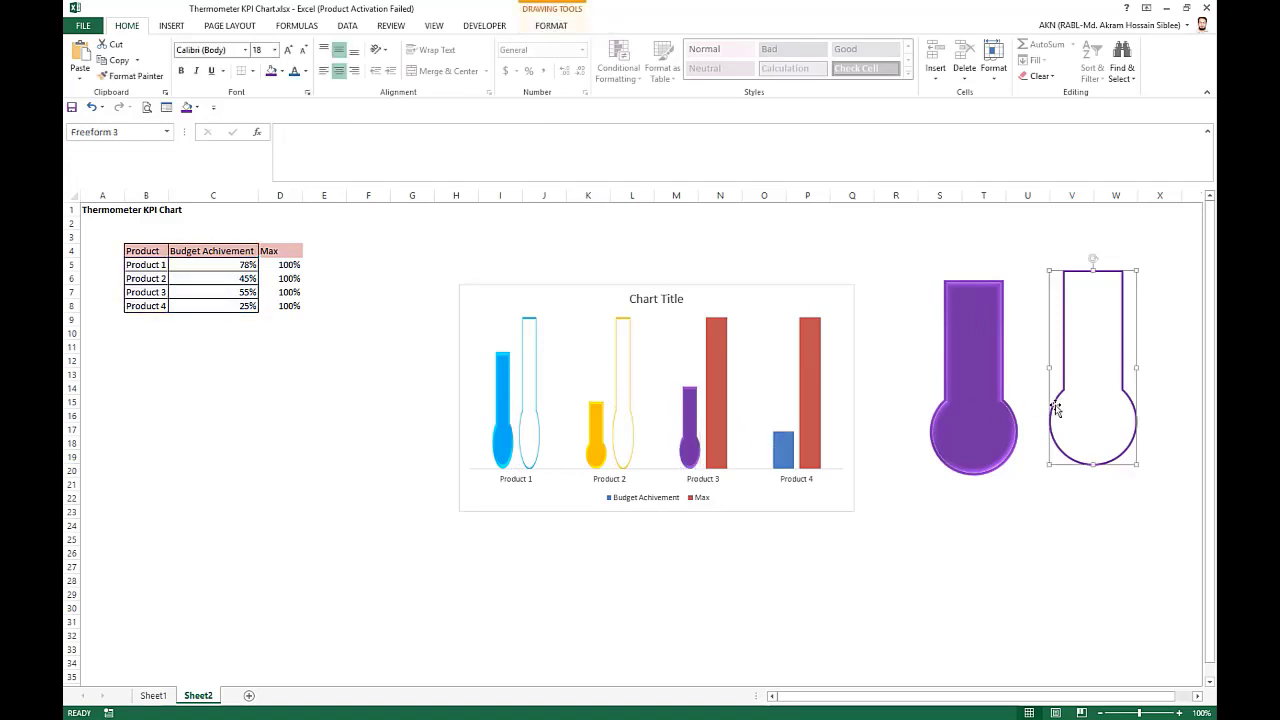
pyautogui.click(714, 390)
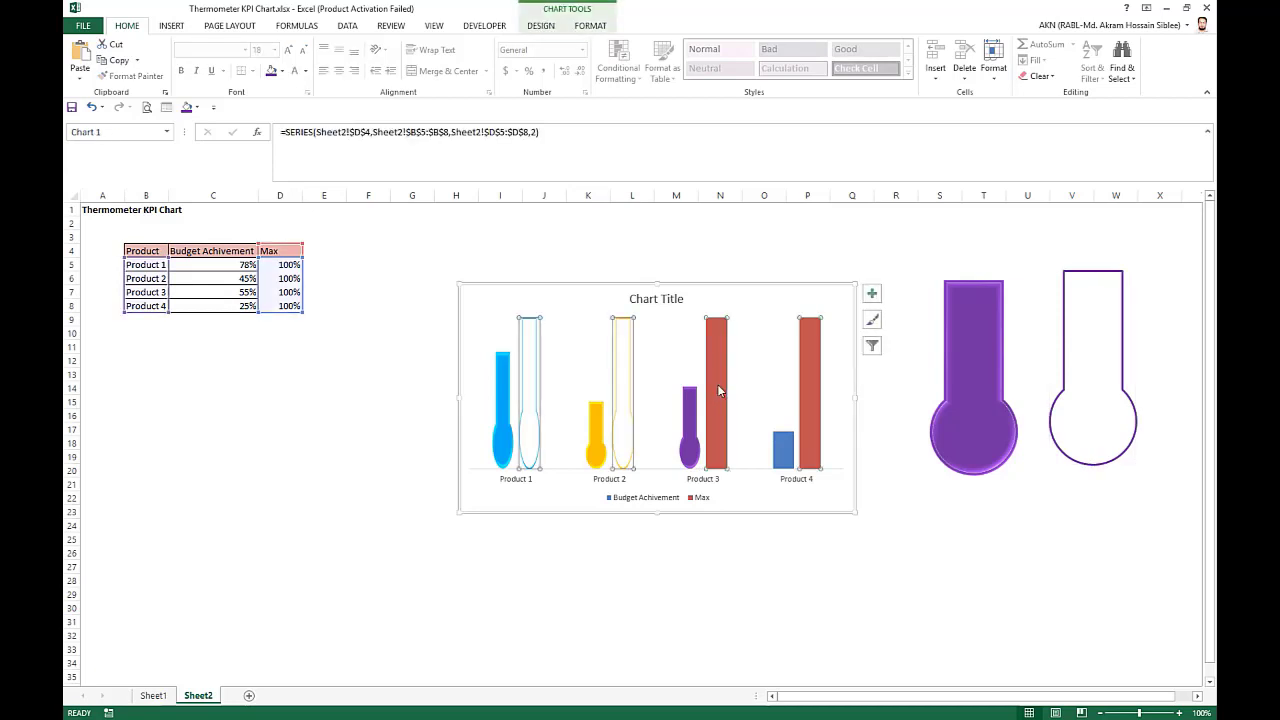
pyautogui.click(718, 391)
pyautogui.hotkey('ctrl', 'v')
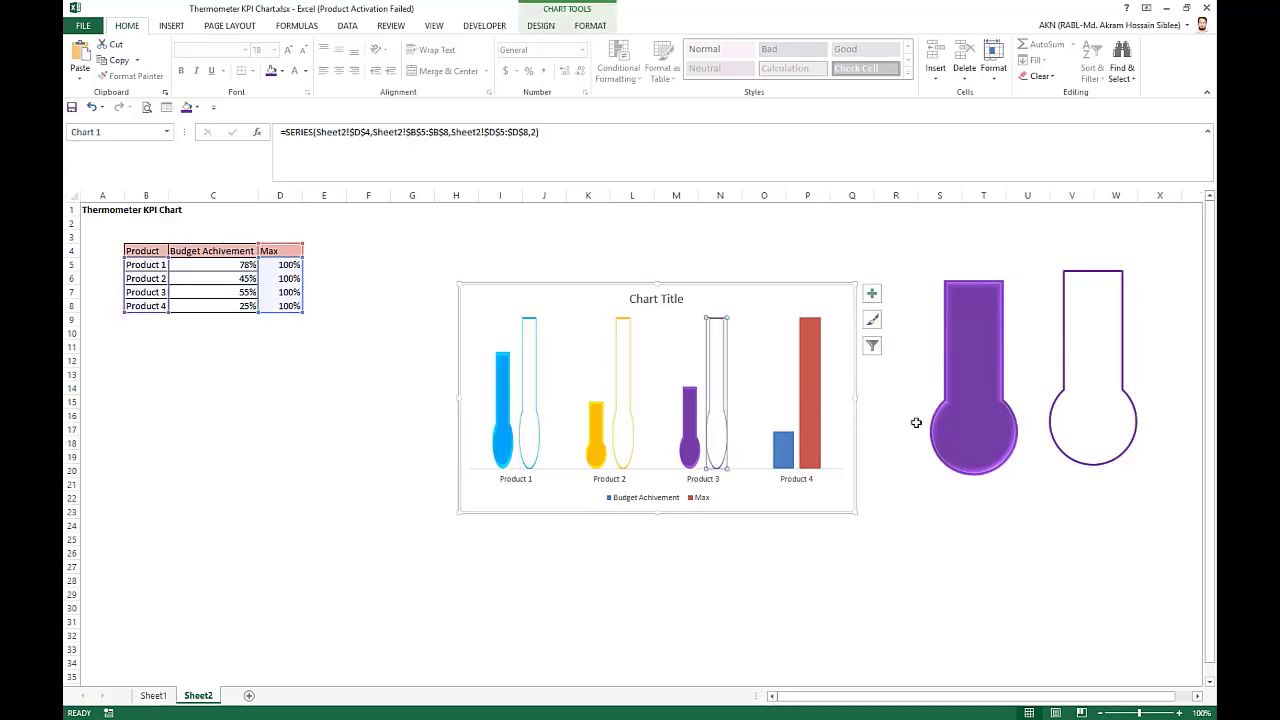
# Recolour the filled thermometer's outline and fill, and the hollow thermometer's outline, with a dark teal-blue theme colour
pyautogui.click(983, 416)
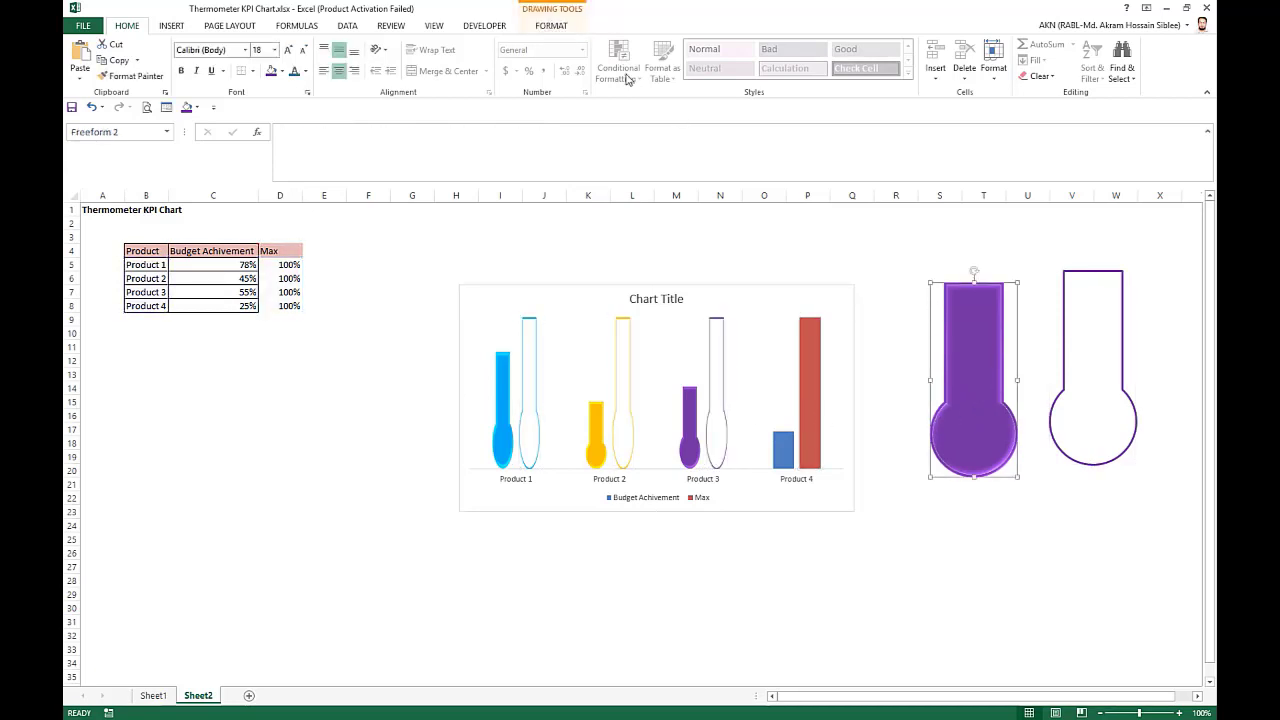
pyautogui.click(551, 25)
pyautogui.click(586, 61)
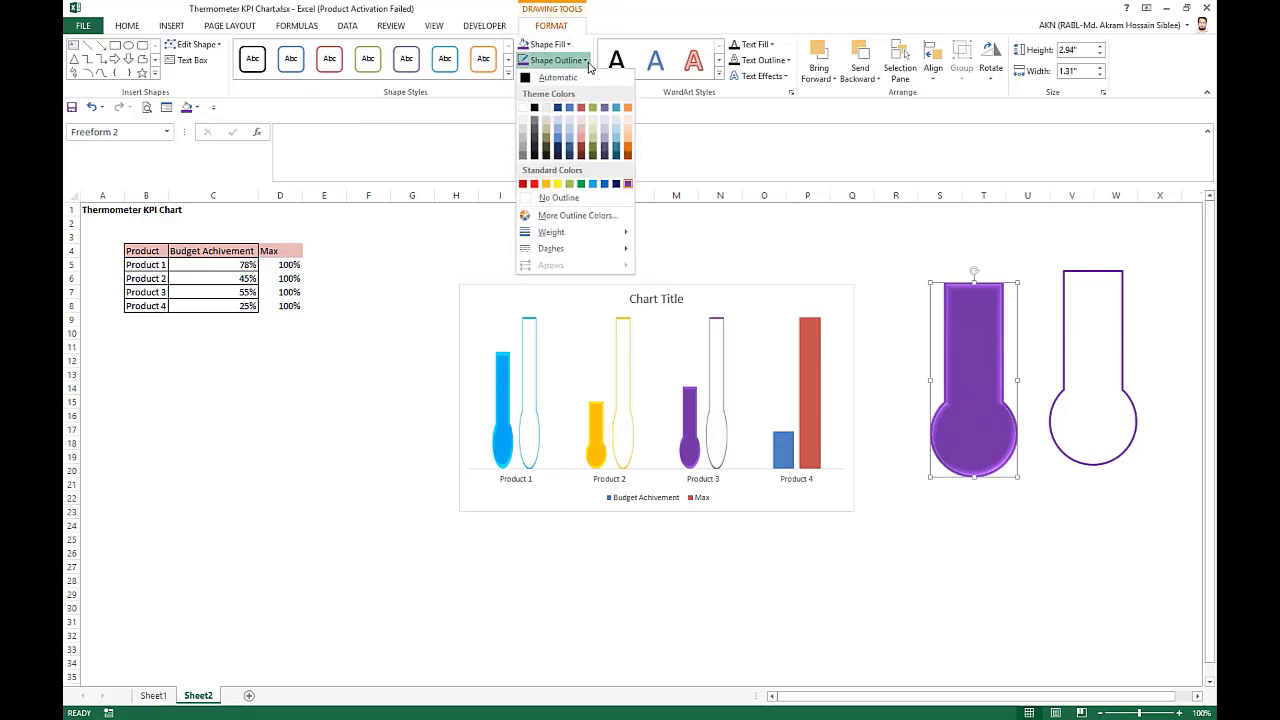
pyautogui.click(619, 151)
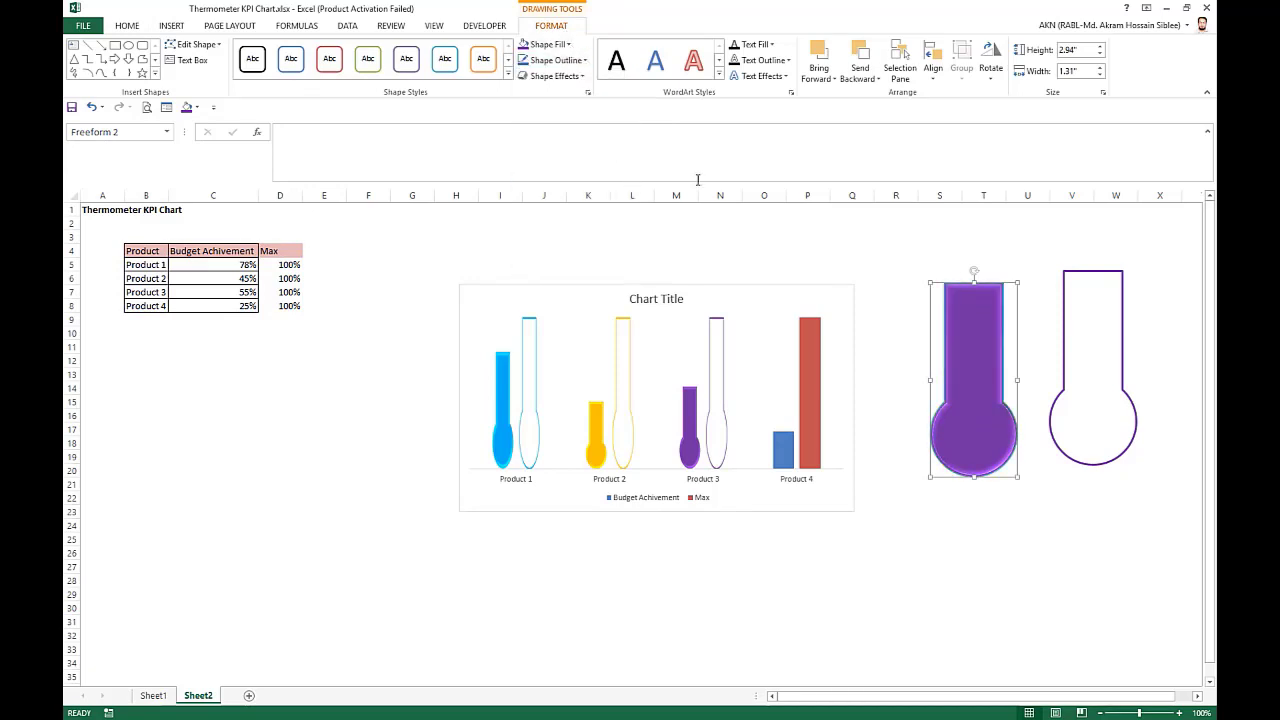
pyautogui.click(576, 48)
pyautogui.click(617, 132)
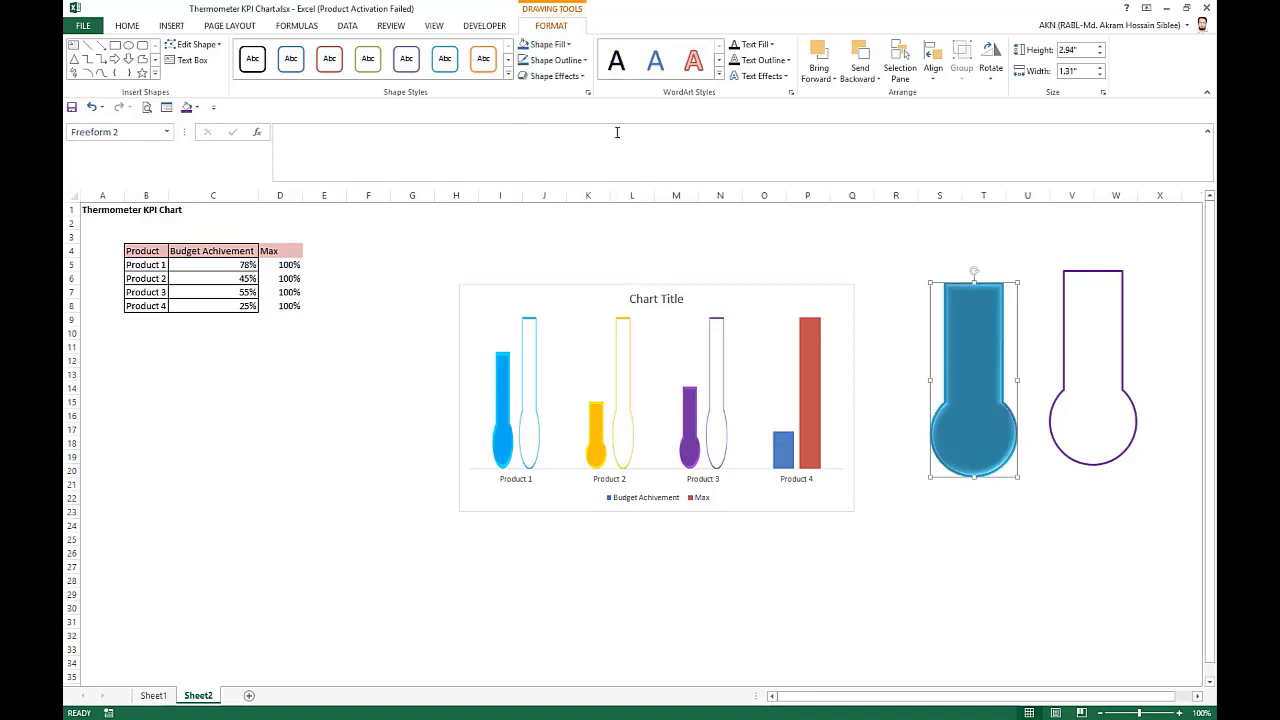
pyautogui.click(1063, 314)
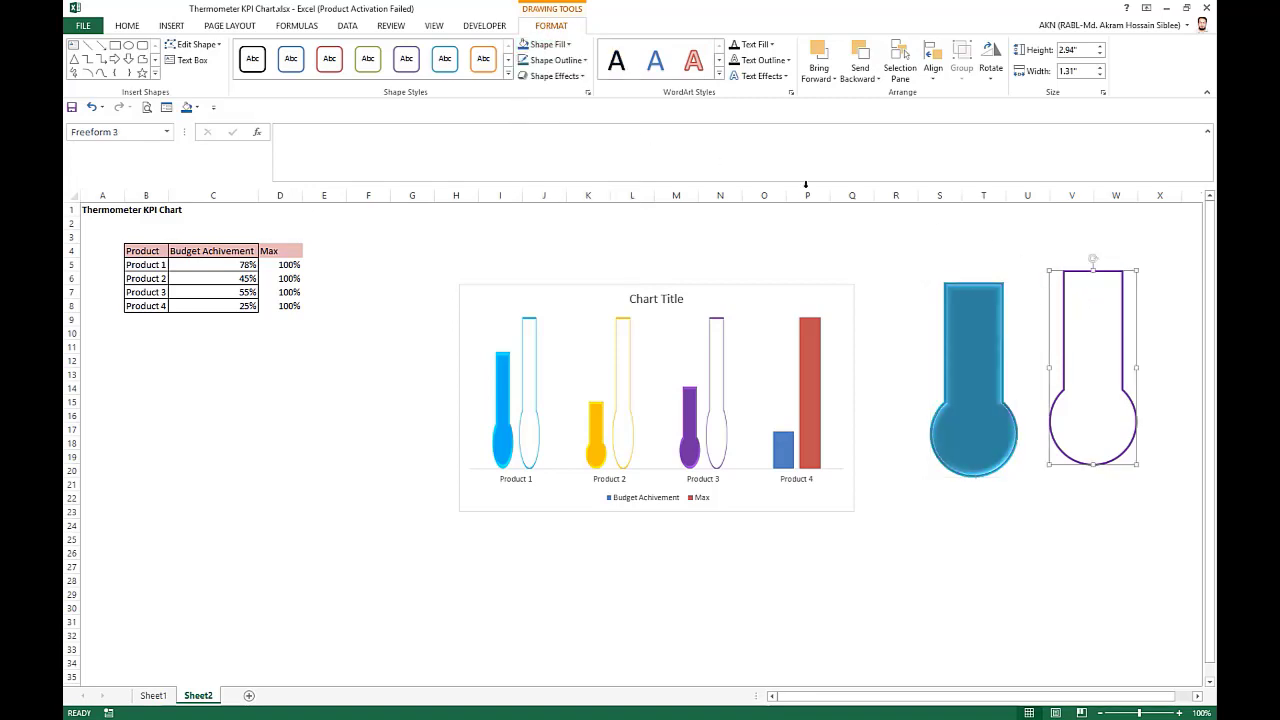
pyautogui.click(522, 60)
# Copy the filled teal-blue thermometer and paste it onto Product 4's Budget Achivement column only
pyautogui.click(951, 305)
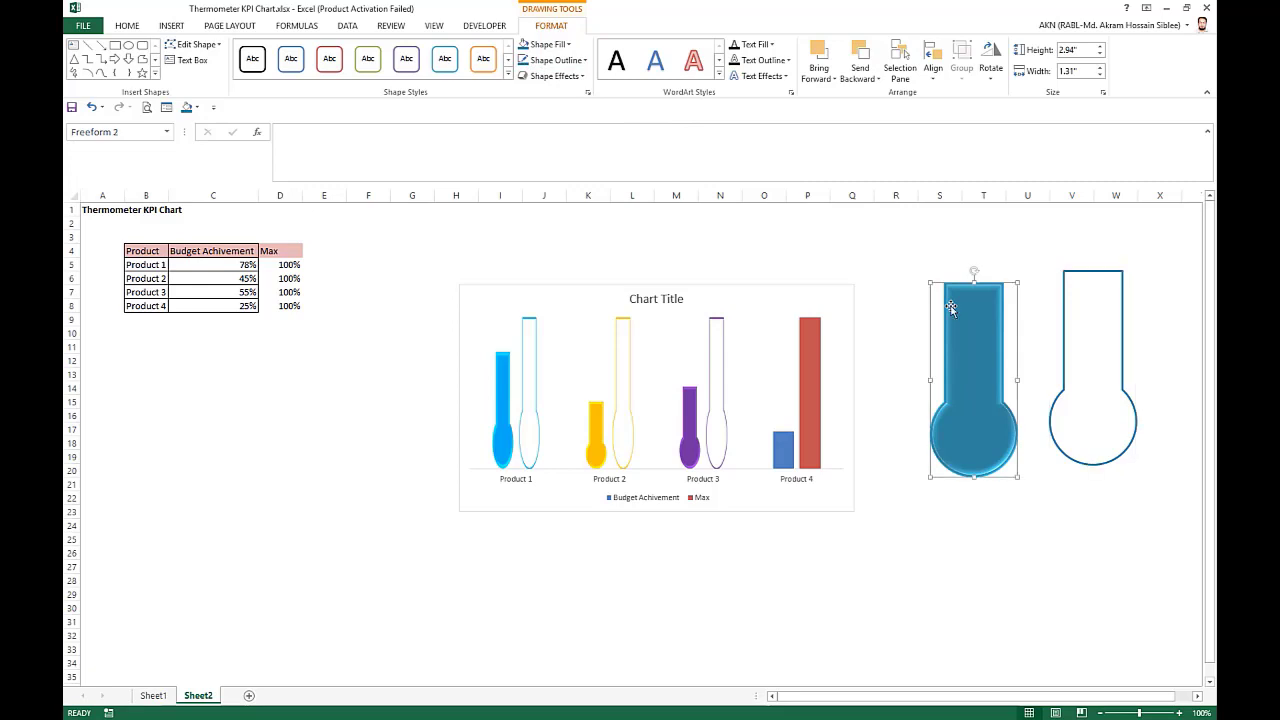
pyautogui.click(782, 458)
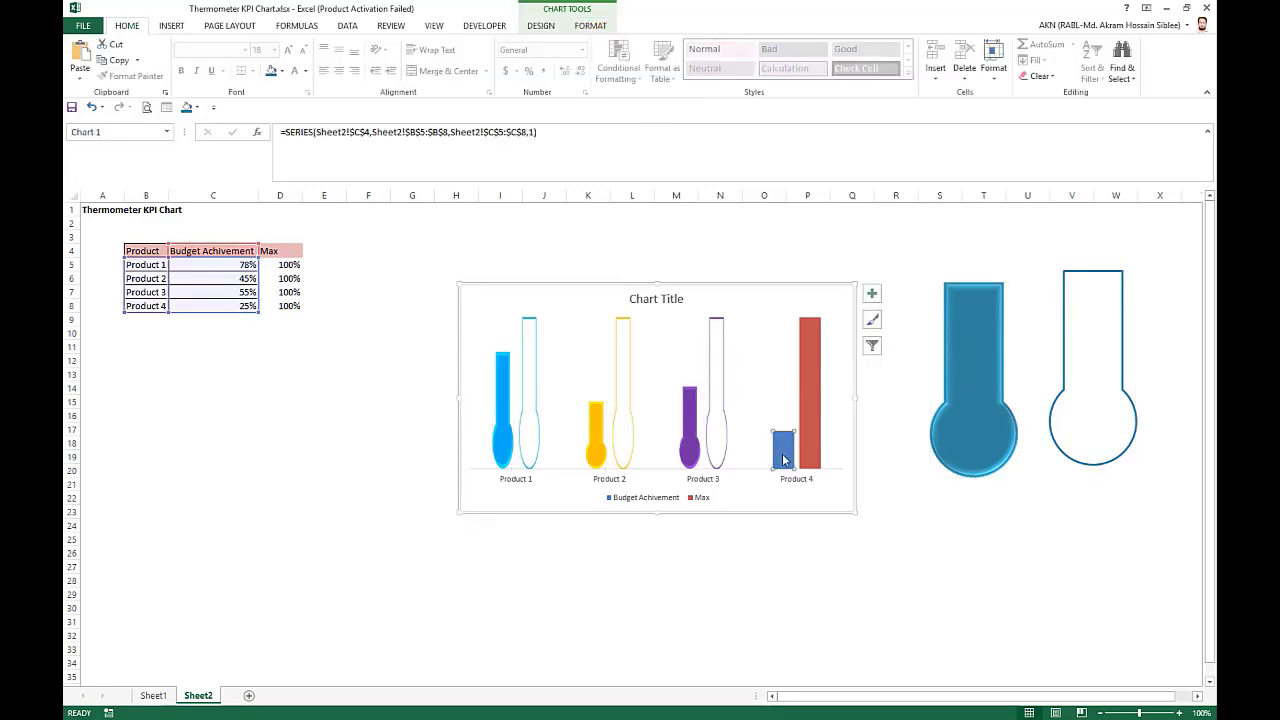
pyautogui.hotkey('ctrl', 'v')
# Copy the hollow teal-blue thermometer and paste it onto Product 4's Max column only
pyautogui.click(809, 401)
pyautogui.click(1066, 367)
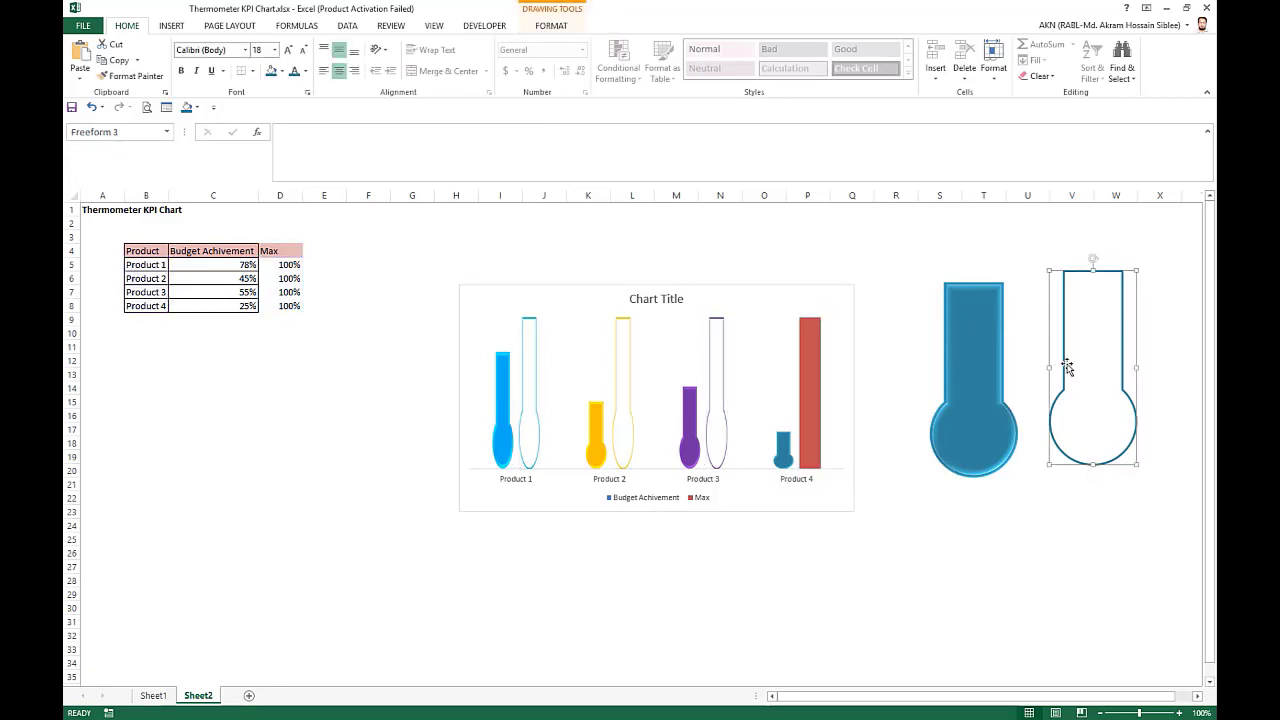
pyautogui.click(804, 380)
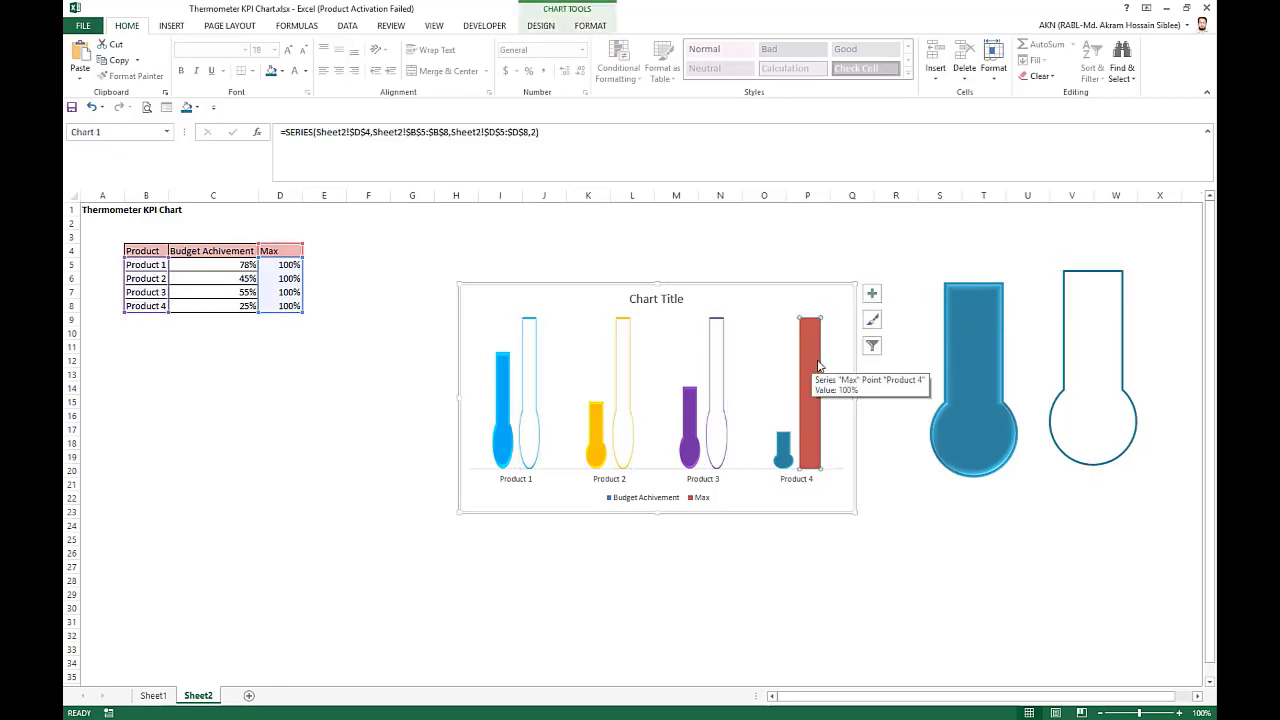
pyautogui.hotkey('ctrl', 'v')
pyautogui.click(934, 508)
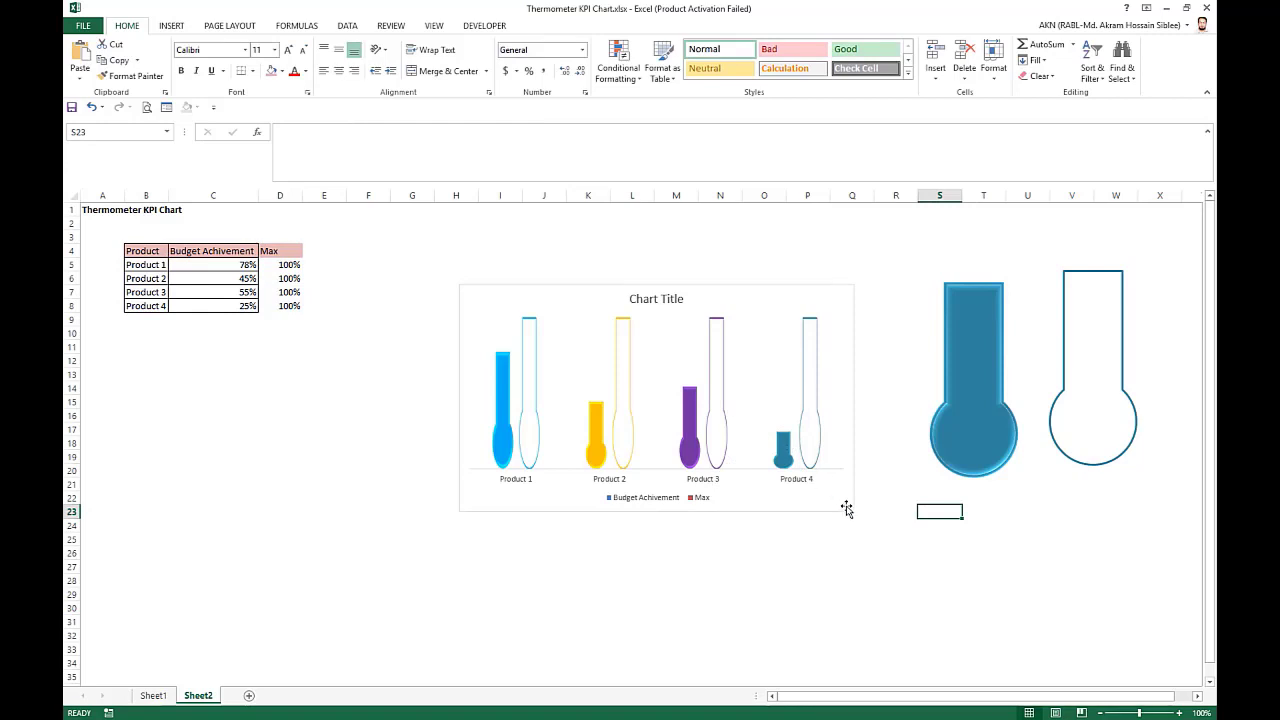
# Set the picture fill of Product 1's Budget Achivement and Max columns to Stack and Scale with, formatting each data point separately
pyautogui.click(503, 400)
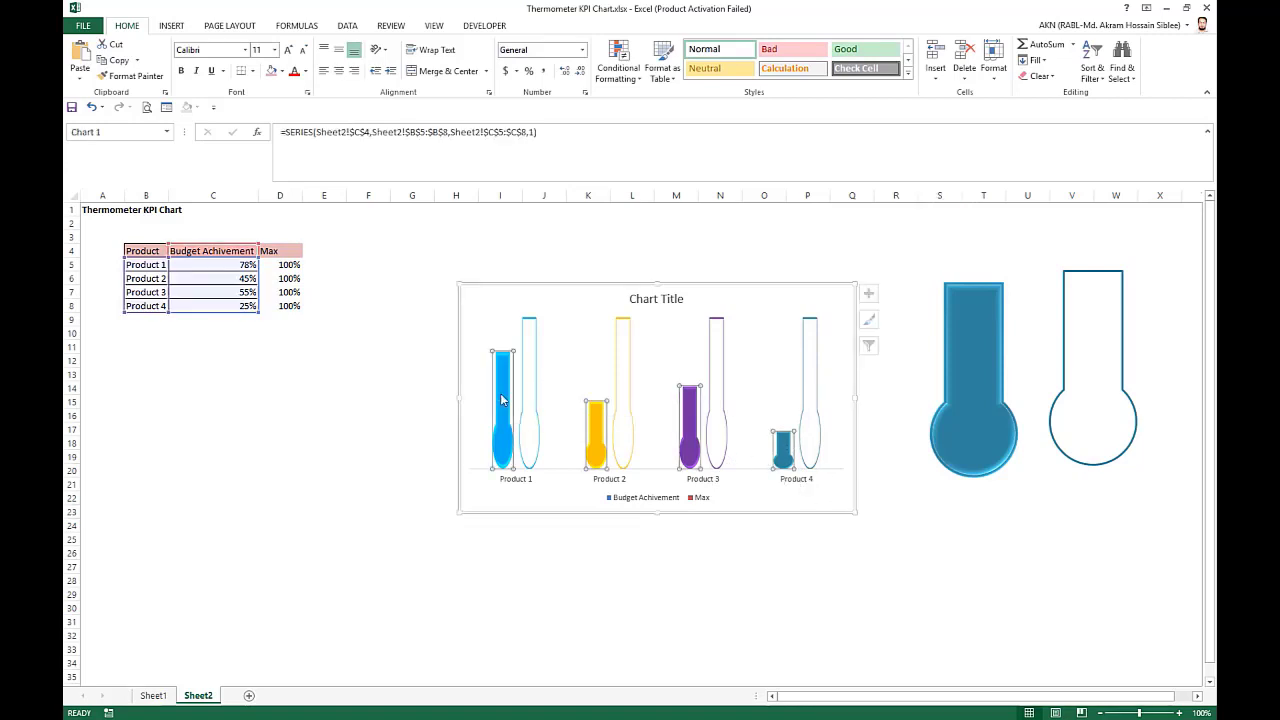
pyautogui.click(503, 400)
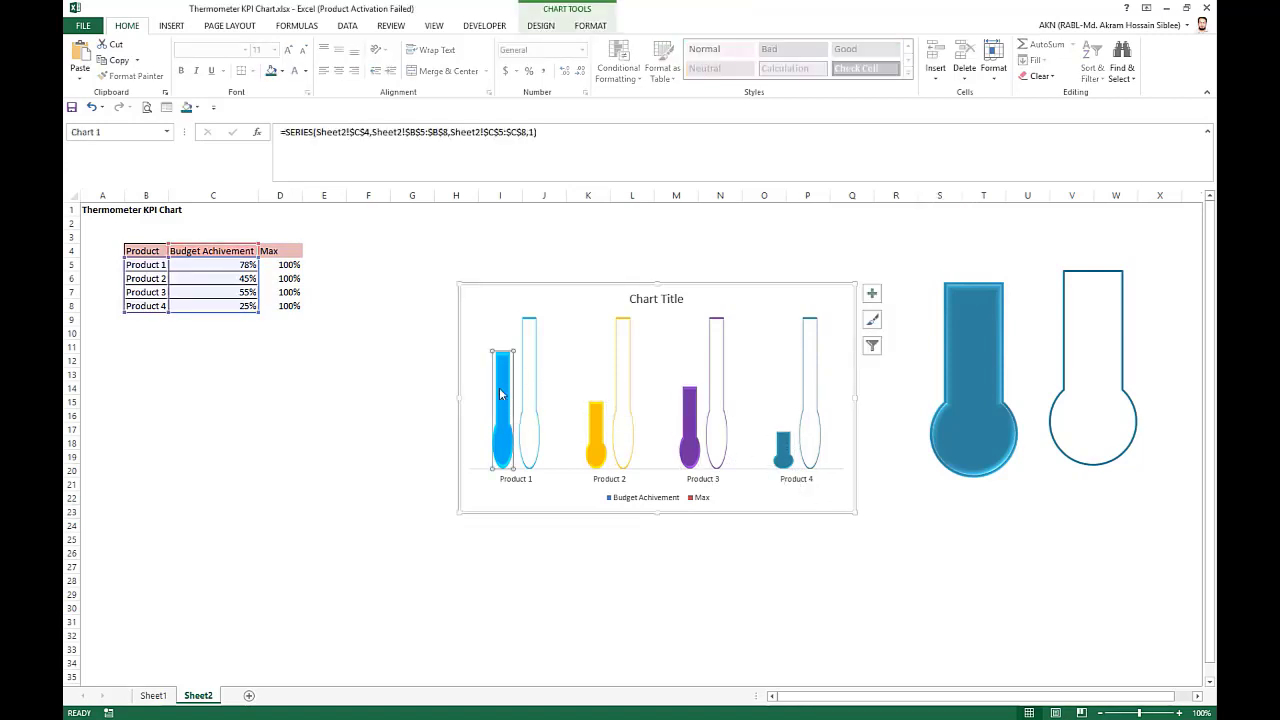
pyautogui.rightClick(500, 394)
pyautogui.click(568, 516)
pyautogui.click(909, 100)
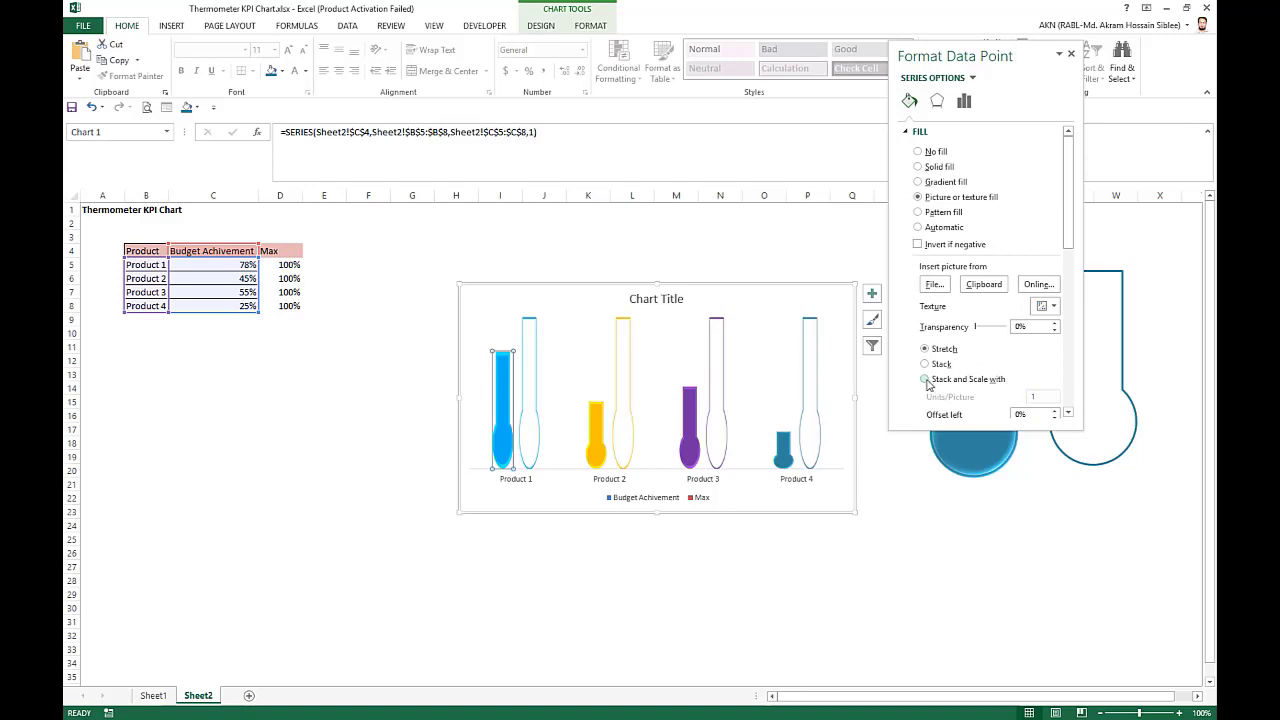
pyautogui.click(925, 380)
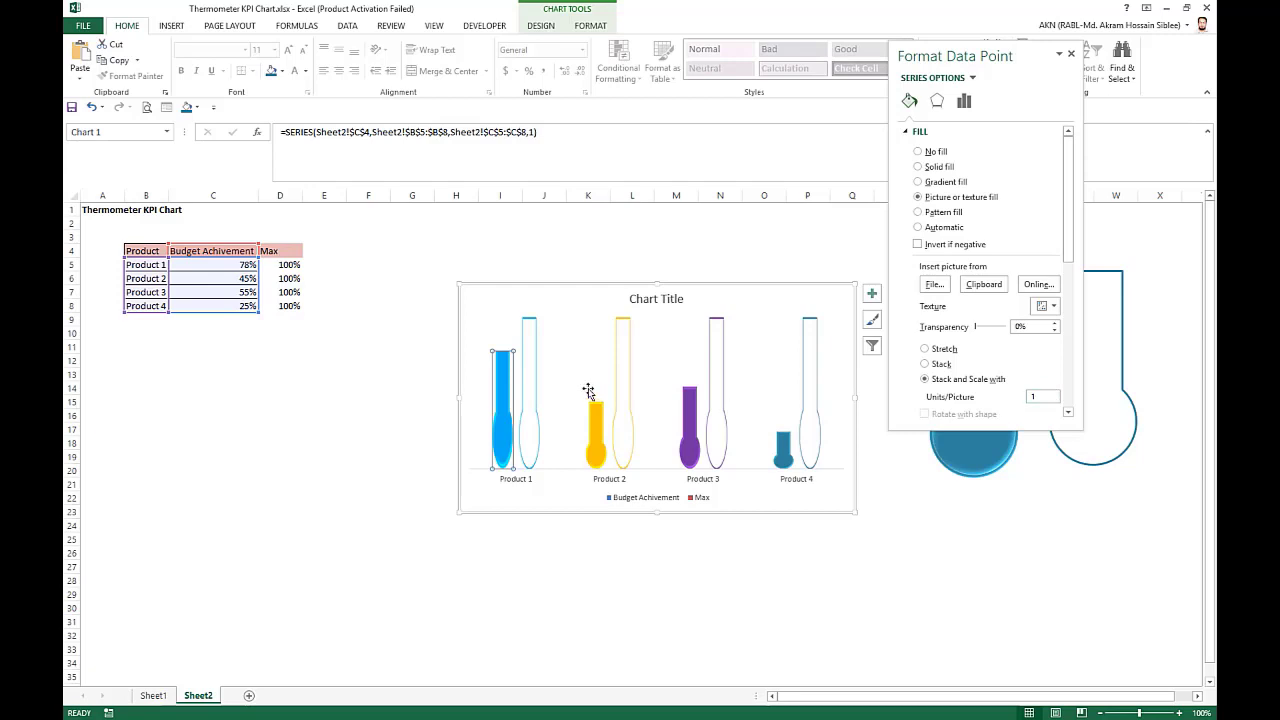
pyautogui.click(535, 362)
pyautogui.click(535, 362)
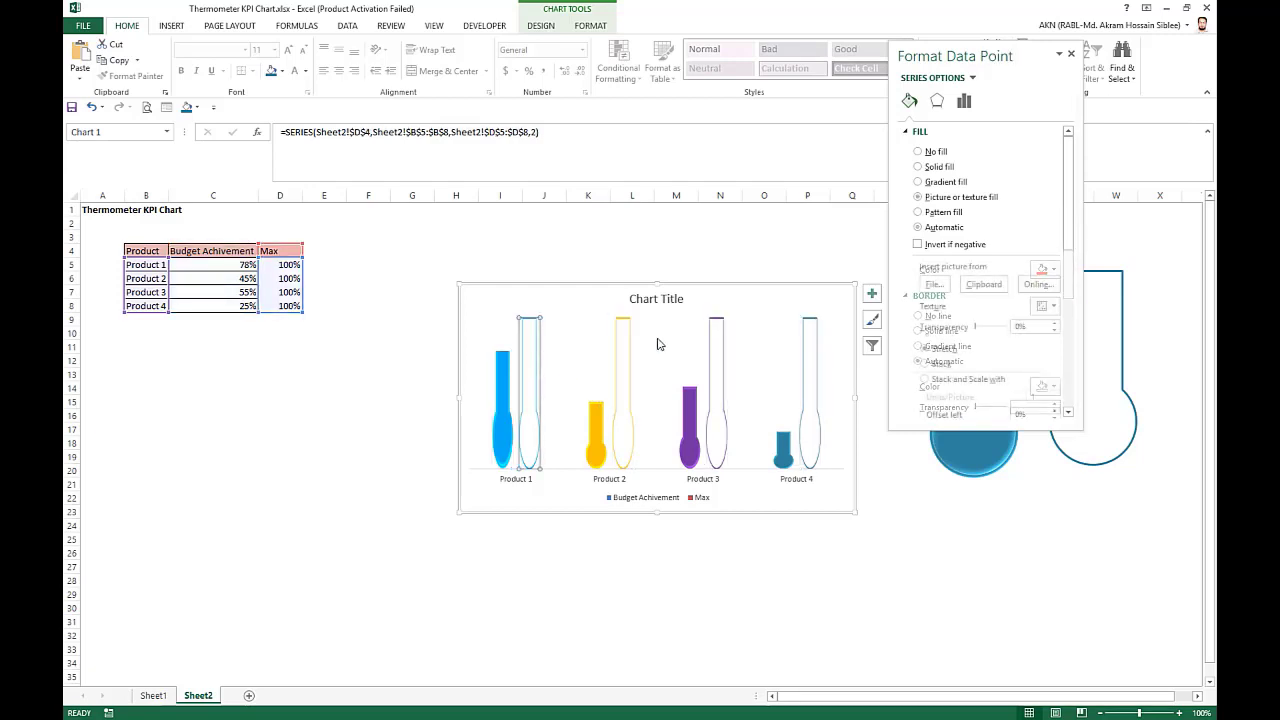
pyautogui.click(925, 380)
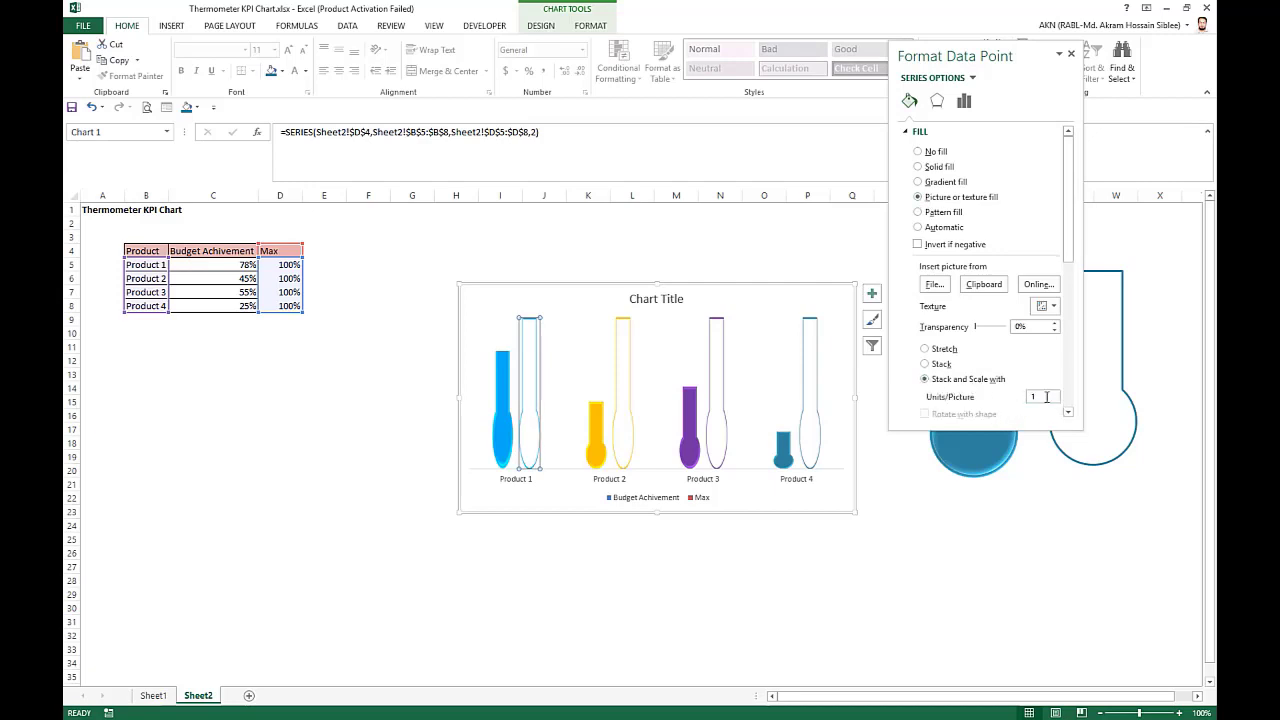
# Set the picture fill of Product 2's Budget Achivement and Max columns to Stack and Scale with
pyautogui.click(595, 424)
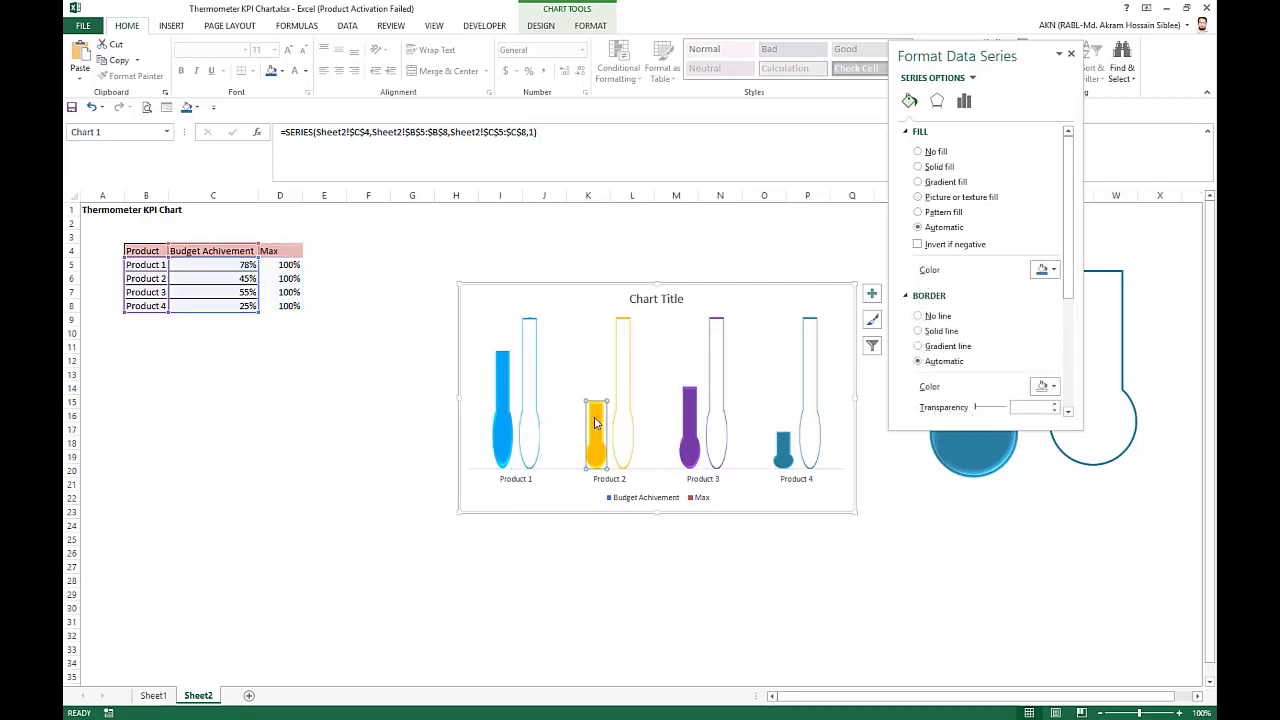
pyautogui.click(598, 426)
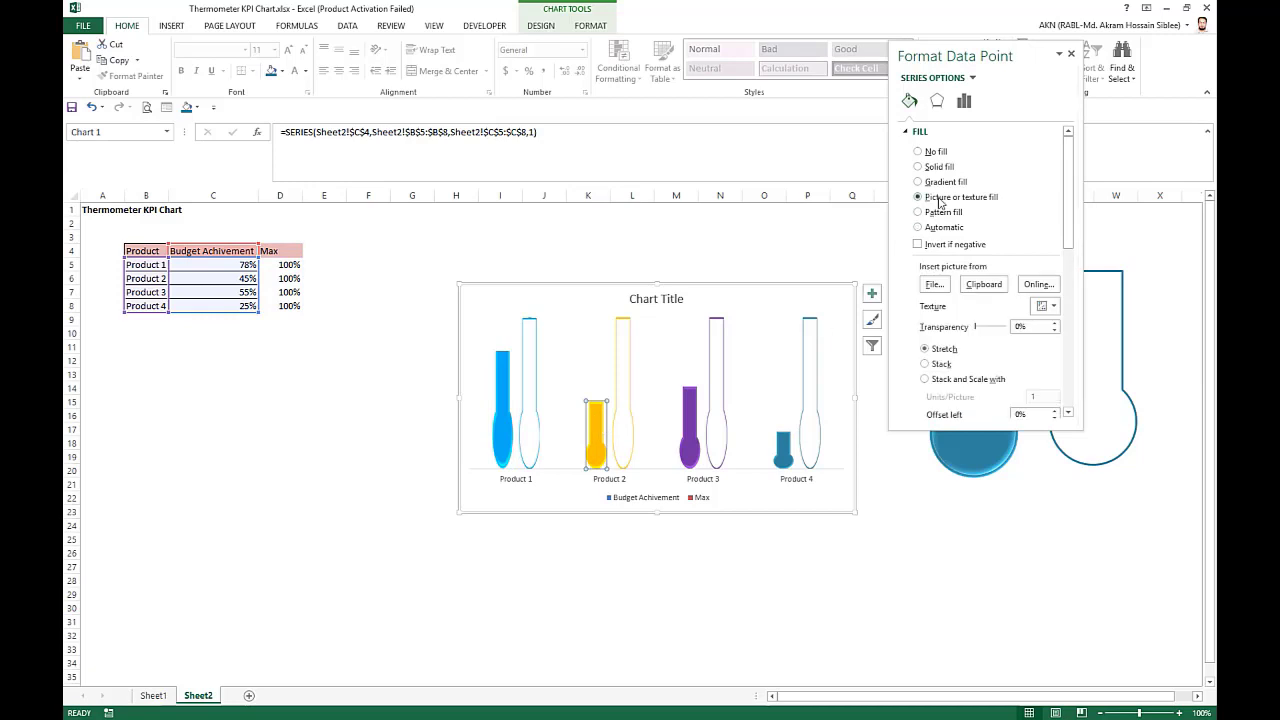
pyautogui.click(925, 380)
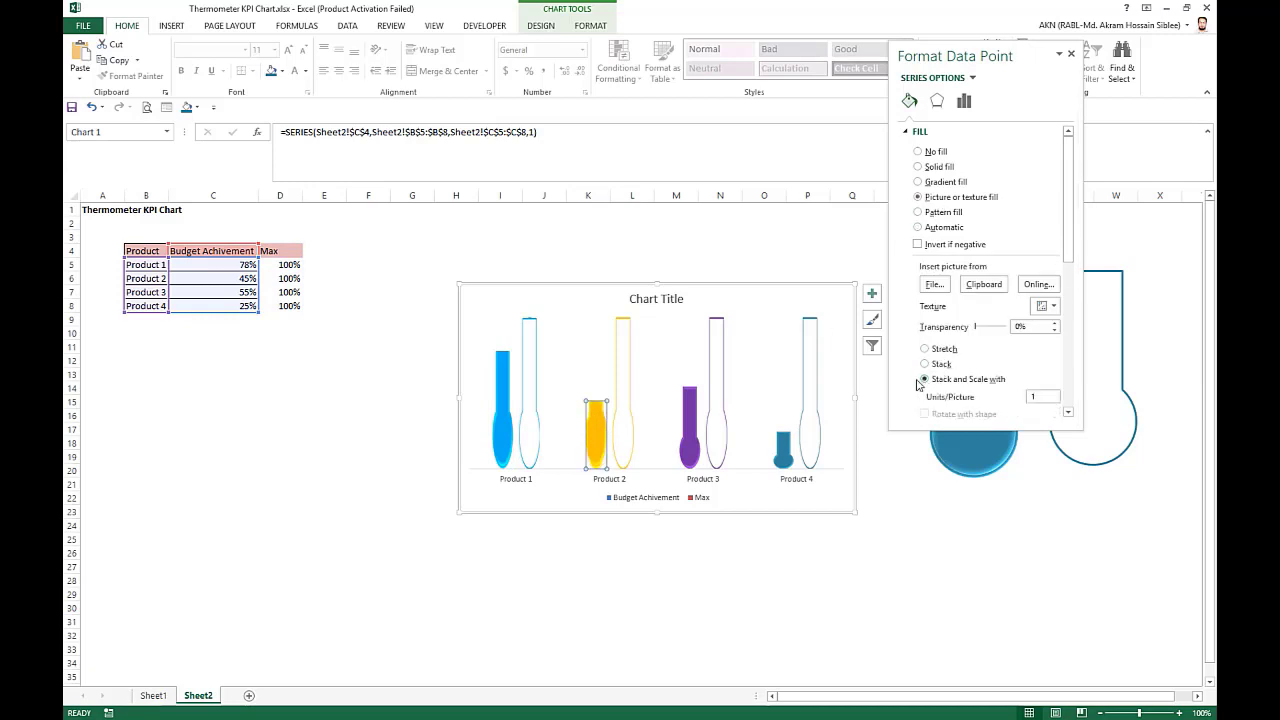
pyautogui.click(622, 388)
pyautogui.click(622, 388)
pyautogui.click(925, 198)
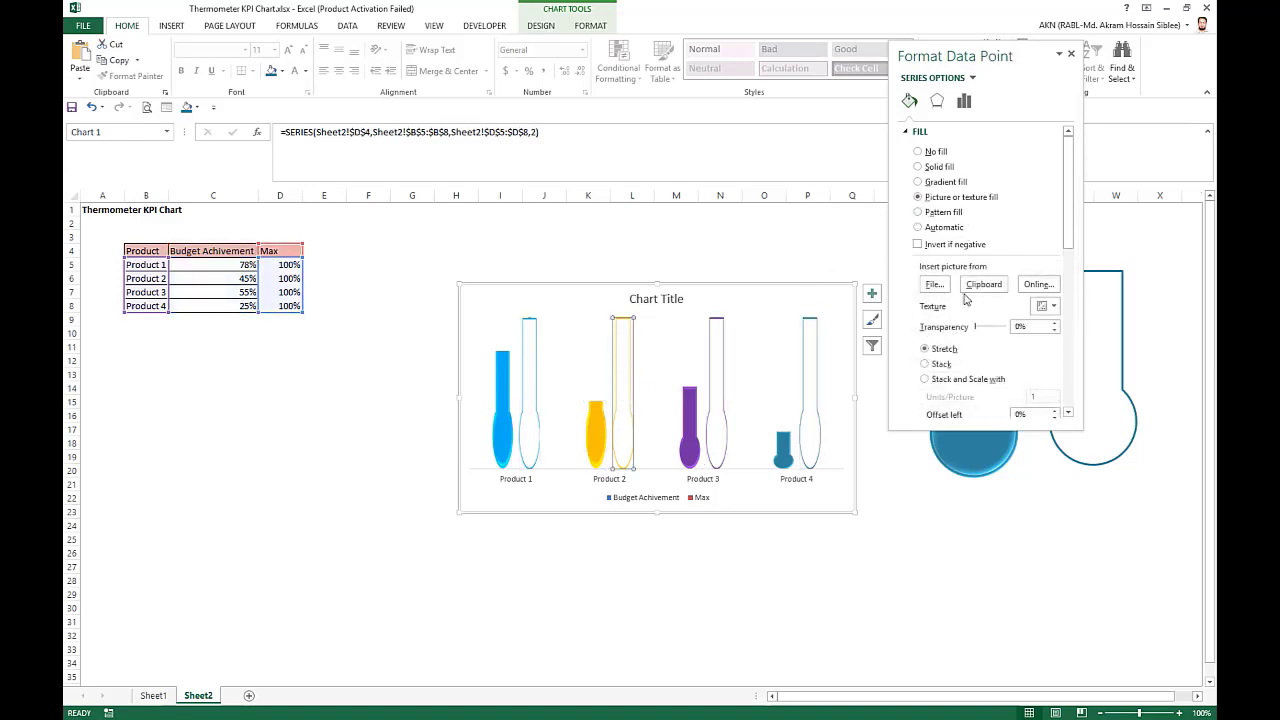
pyautogui.click(925, 380)
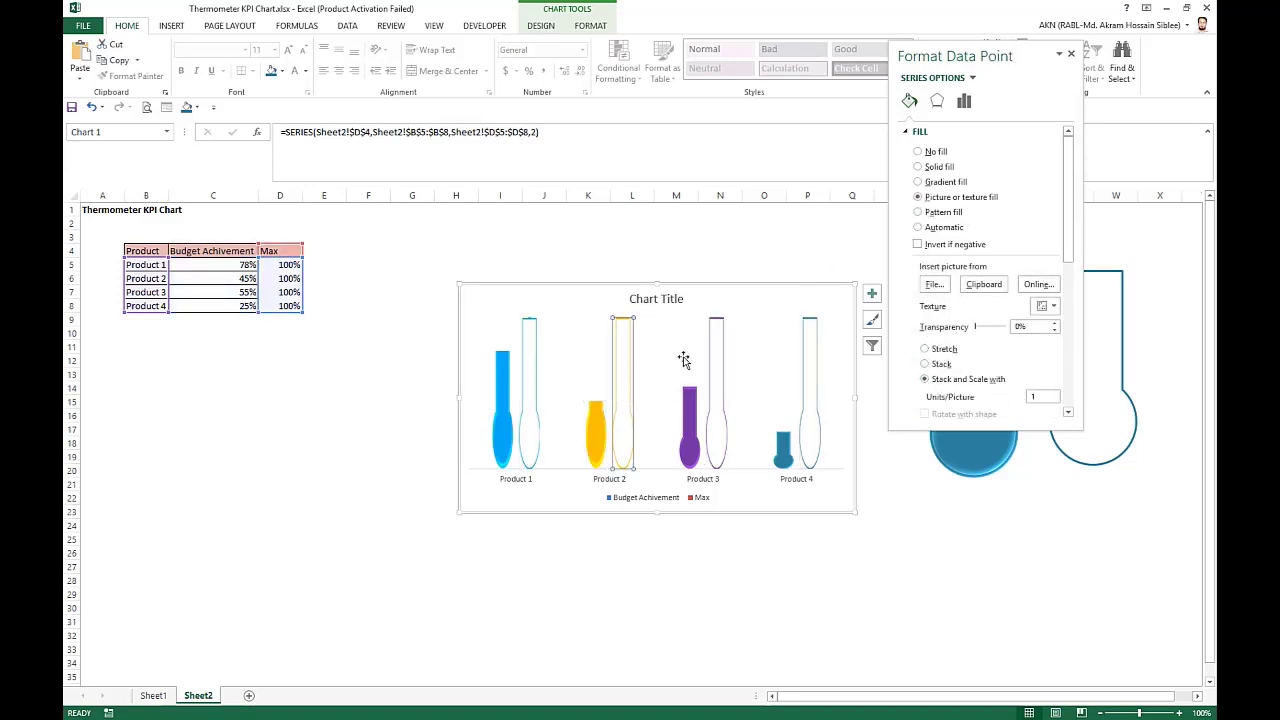
# Set the picture fill of Product 3's Budget Achivement and Max columns to Stack and Scale with
pyautogui.click(694, 396)
pyautogui.click(694, 396)
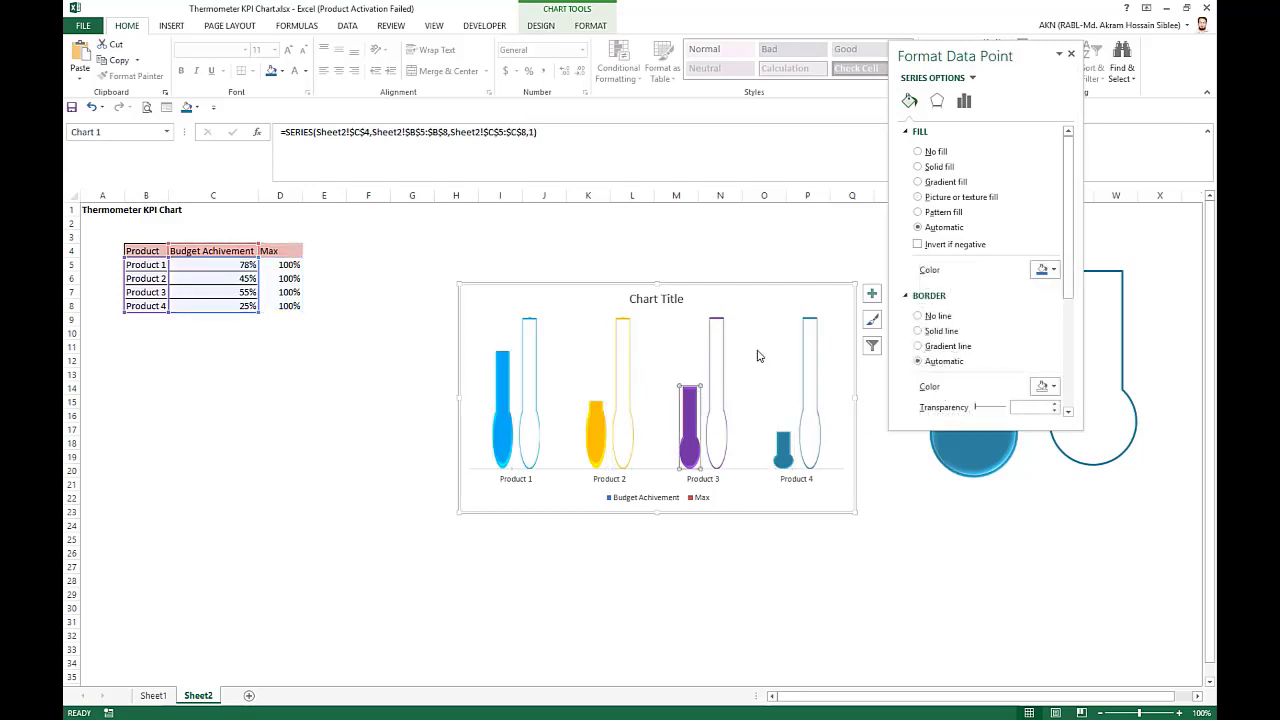
pyautogui.click(925, 198)
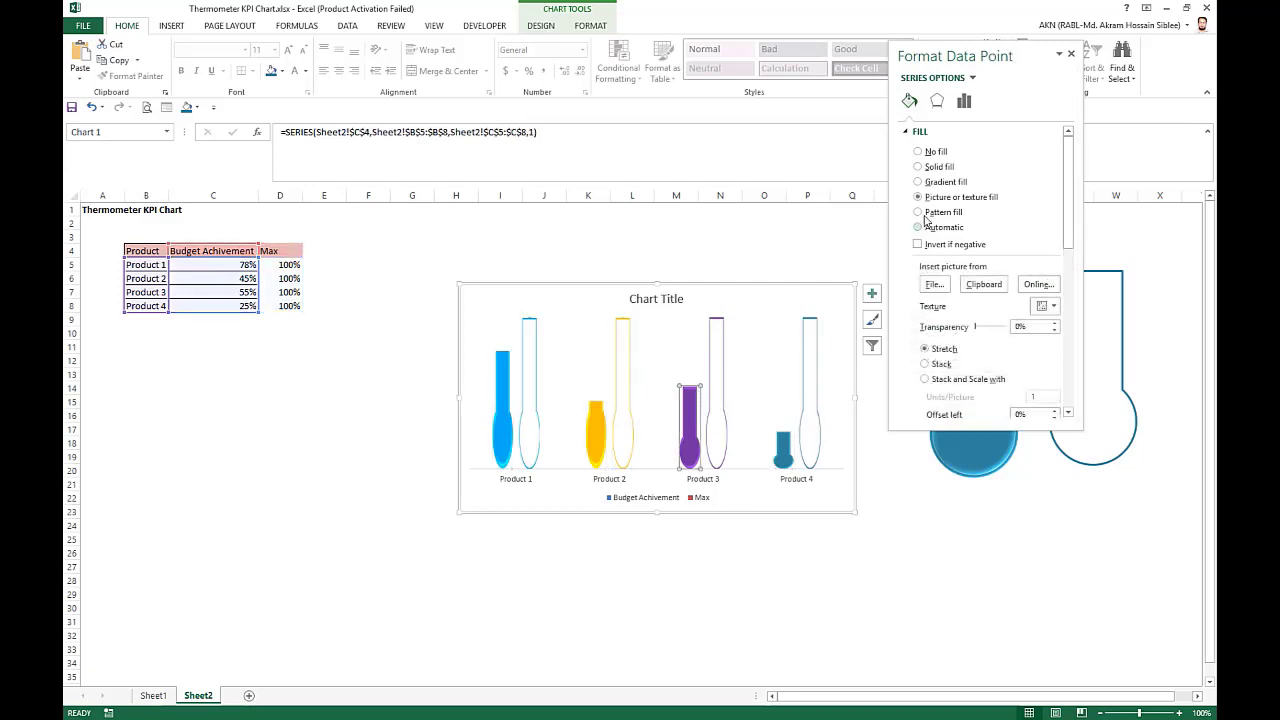
pyautogui.click(925, 379)
pyautogui.click(716, 368)
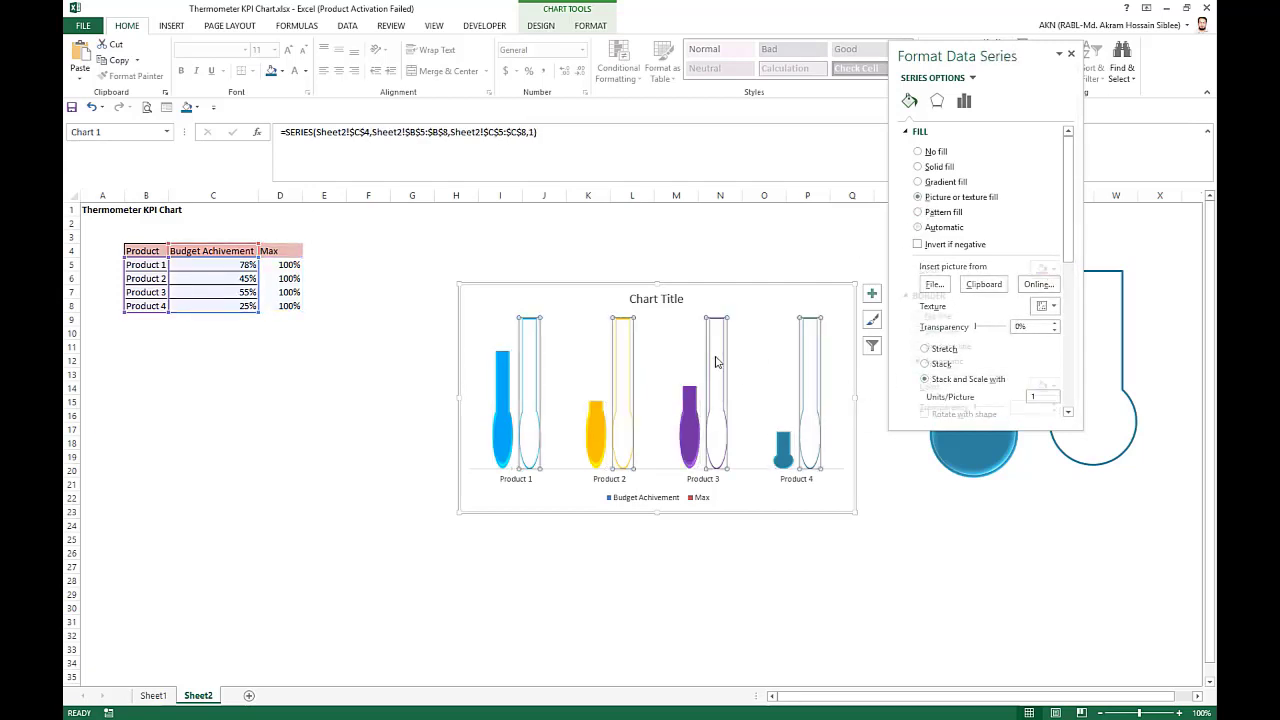
pyautogui.click(716, 368)
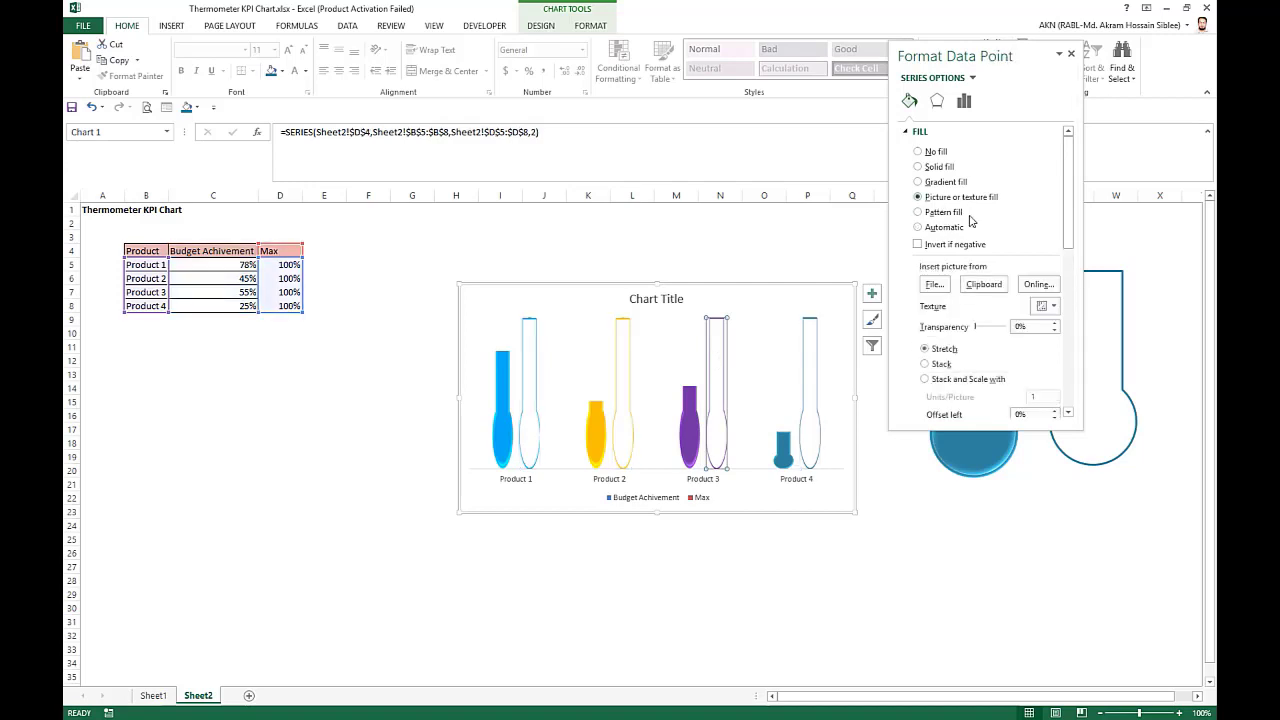
pyautogui.click(925, 379)
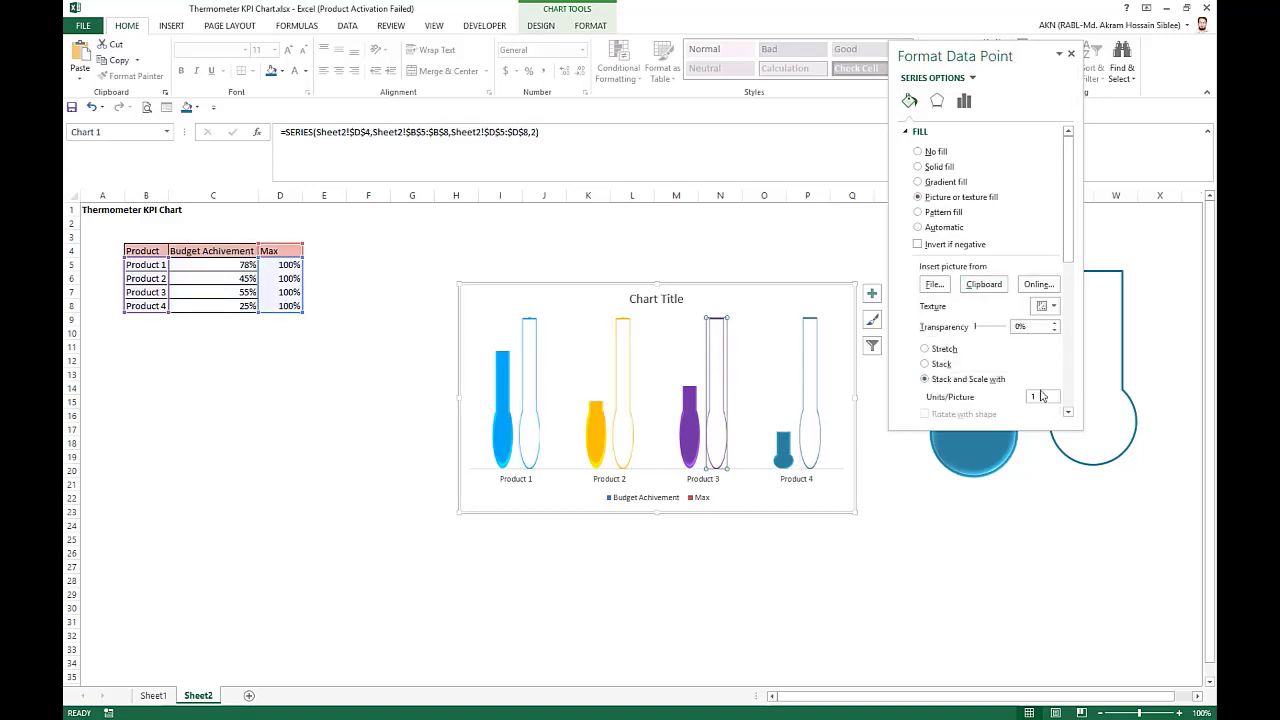
# Set the picture fill of Product 4's Budget Achivement and Max columns to Stack and Scale with
pyautogui.click(788, 432)
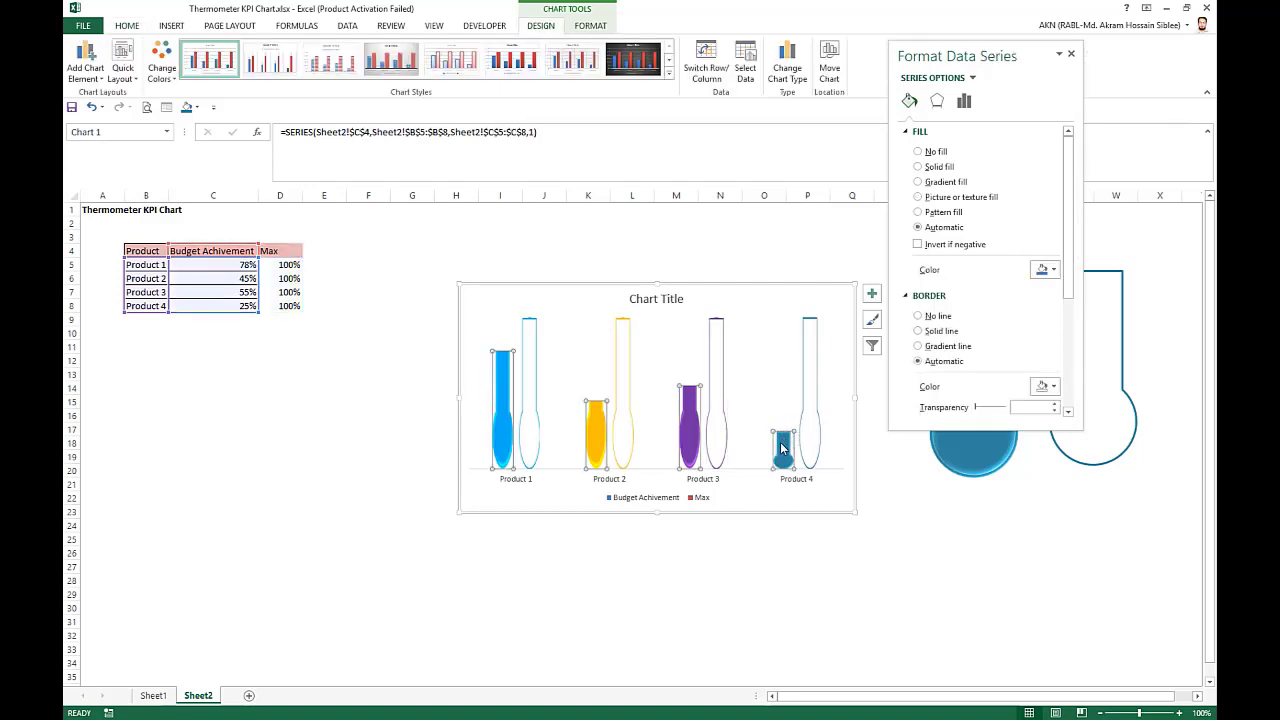
pyautogui.click(785, 445)
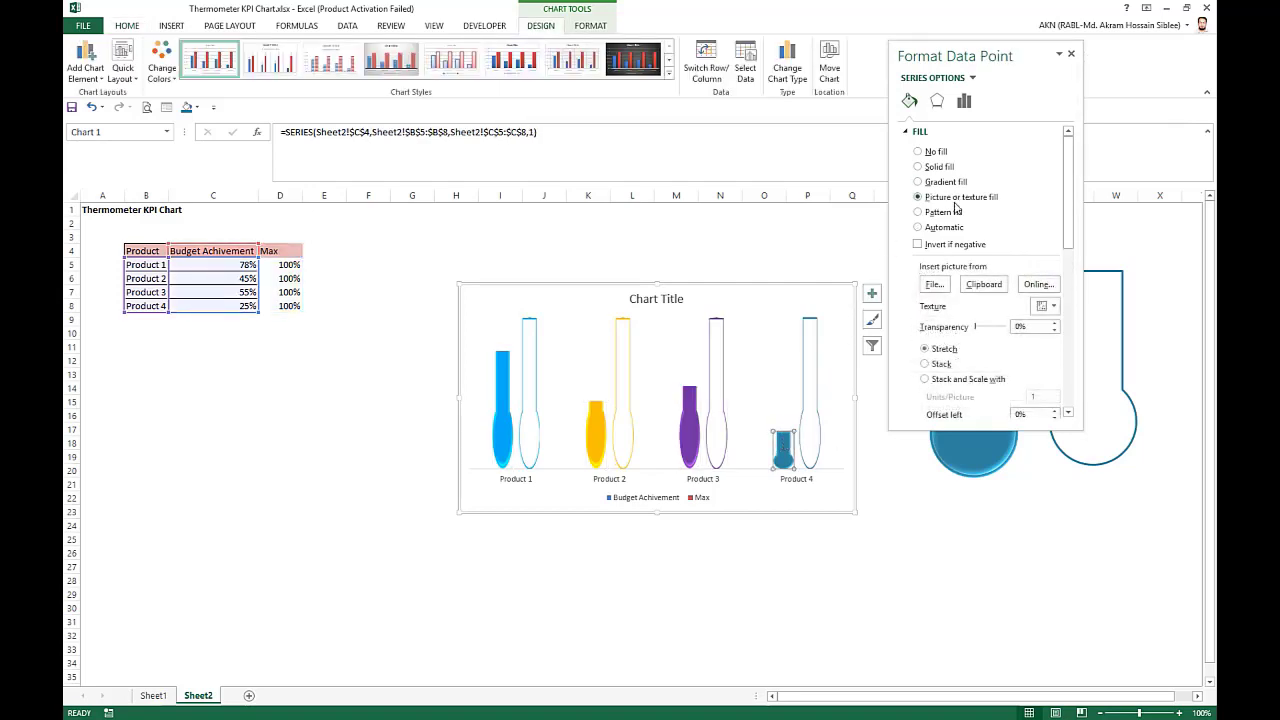
pyautogui.click(934, 381)
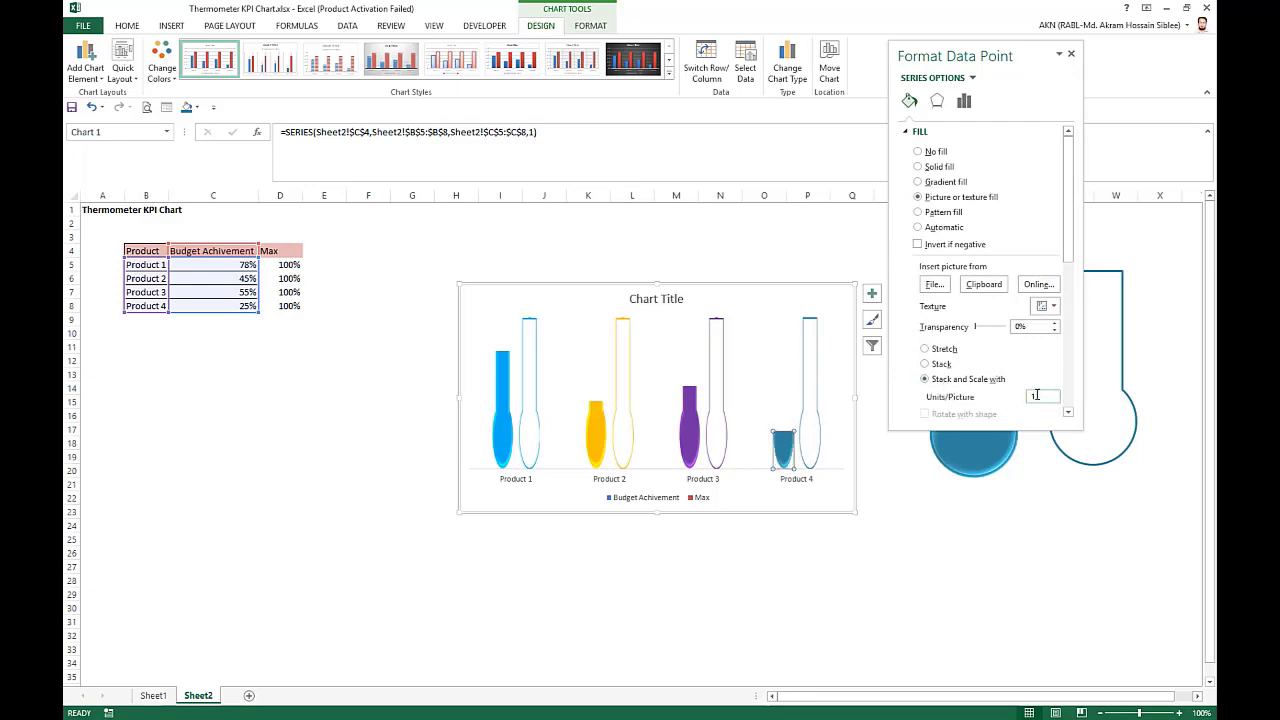
pyautogui.click(807, 371)
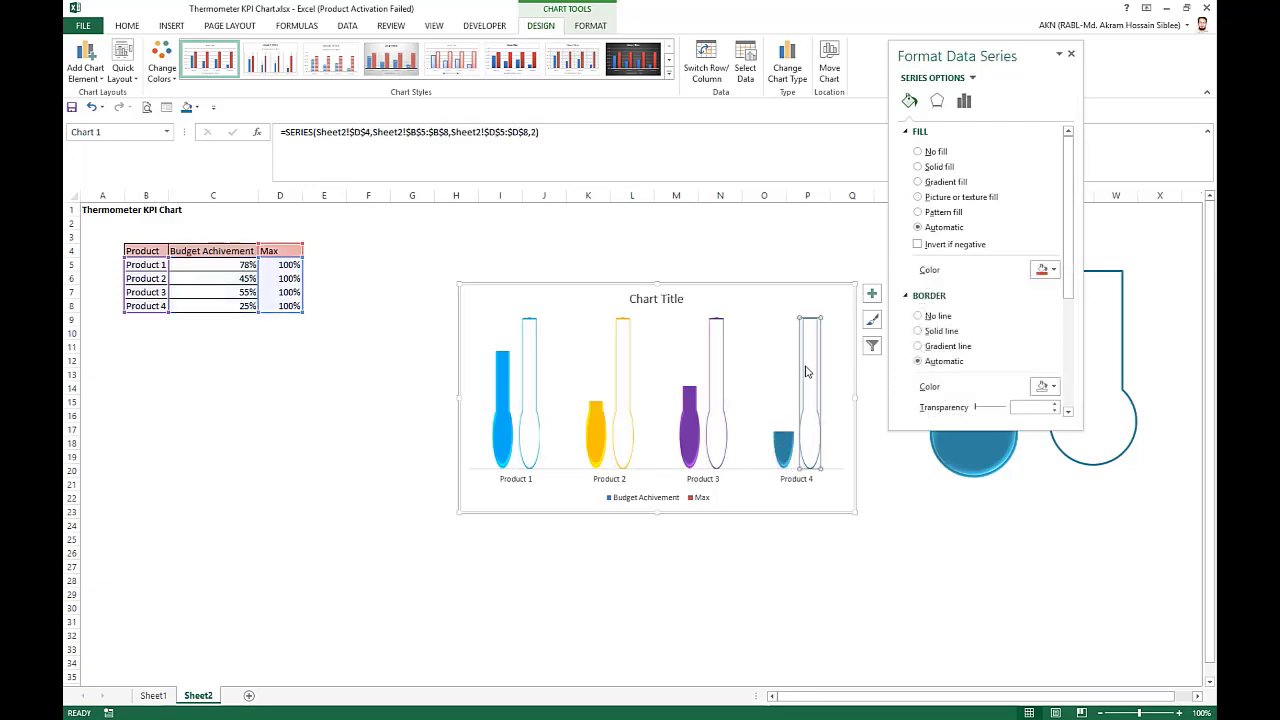
pyautogui.click(807, 371)
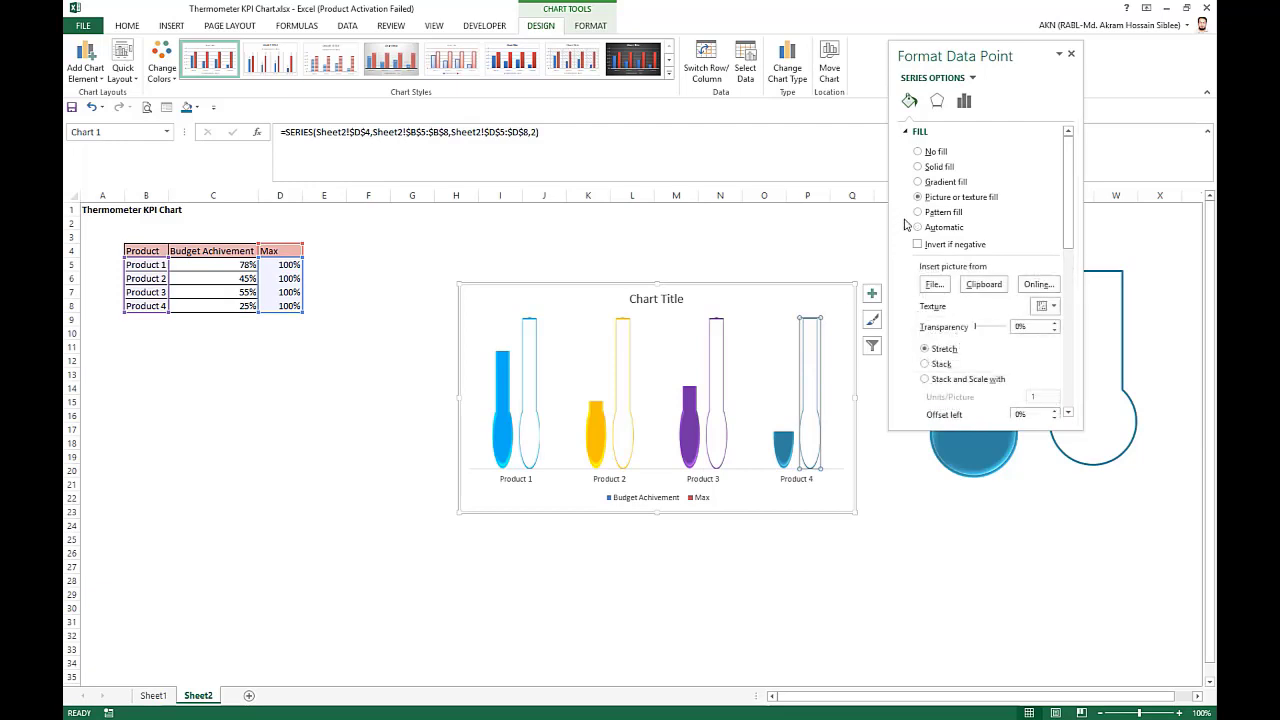
pyautogui.click(926, 381)
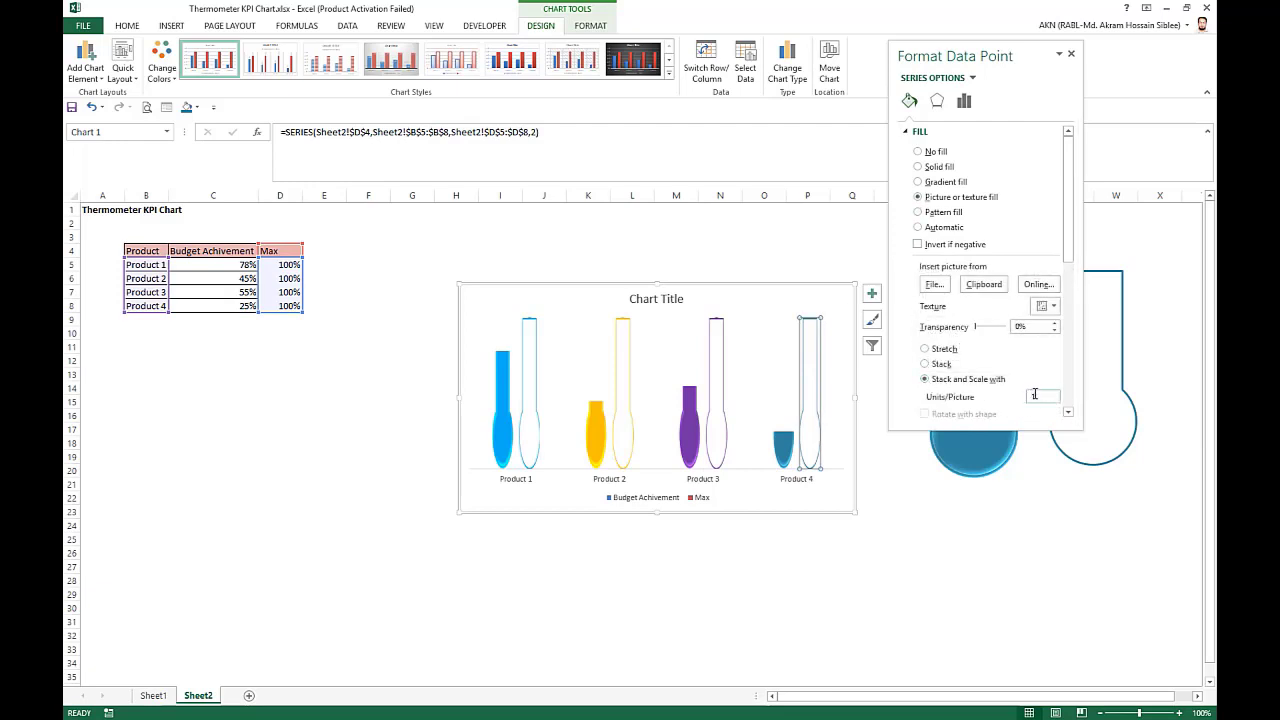
pyautogui.click(1071, 53)
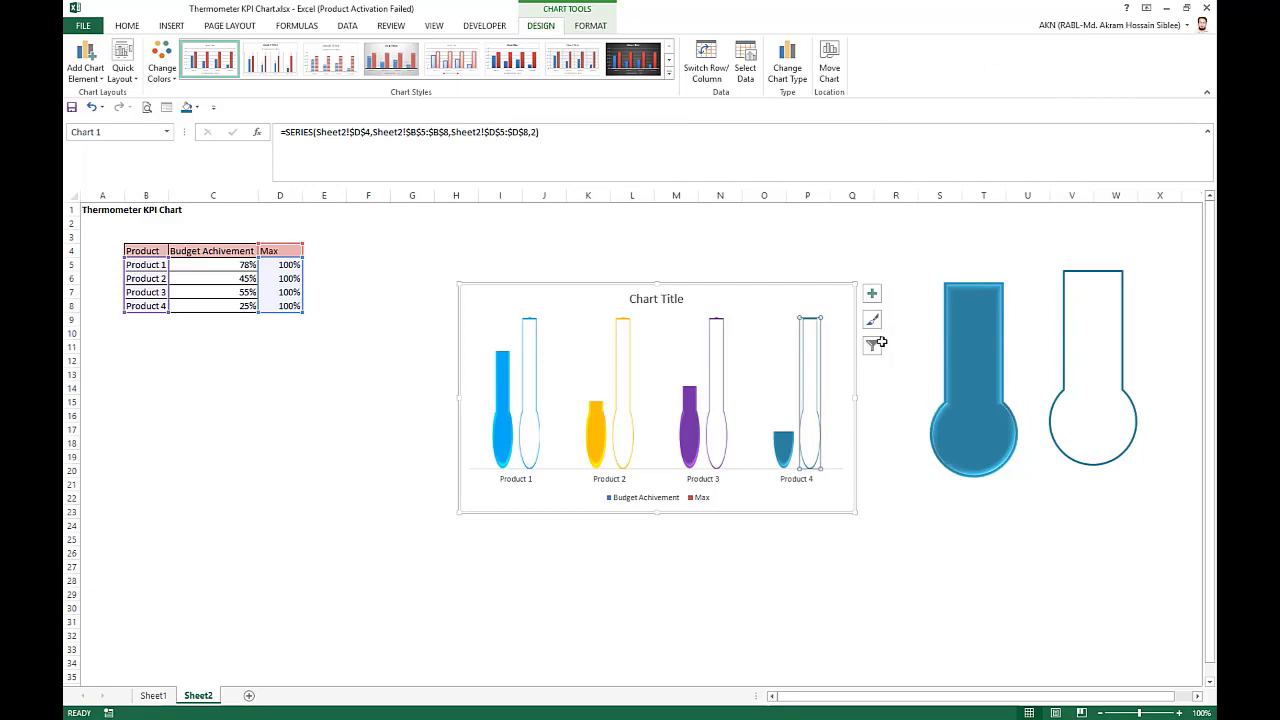
pyautogui.click(880, 551)
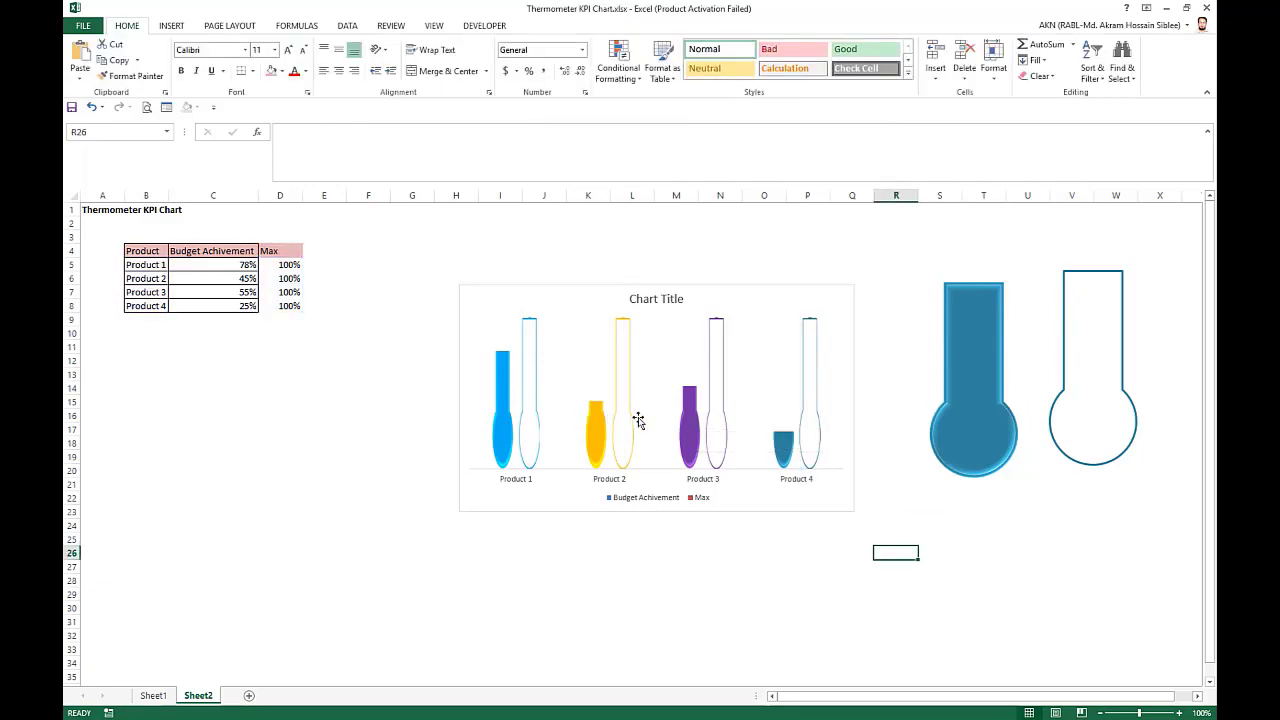
# Format the Max series with a Series Overlap of 100% and a Gap Width of 60%
pyautogui.click(712, 430)
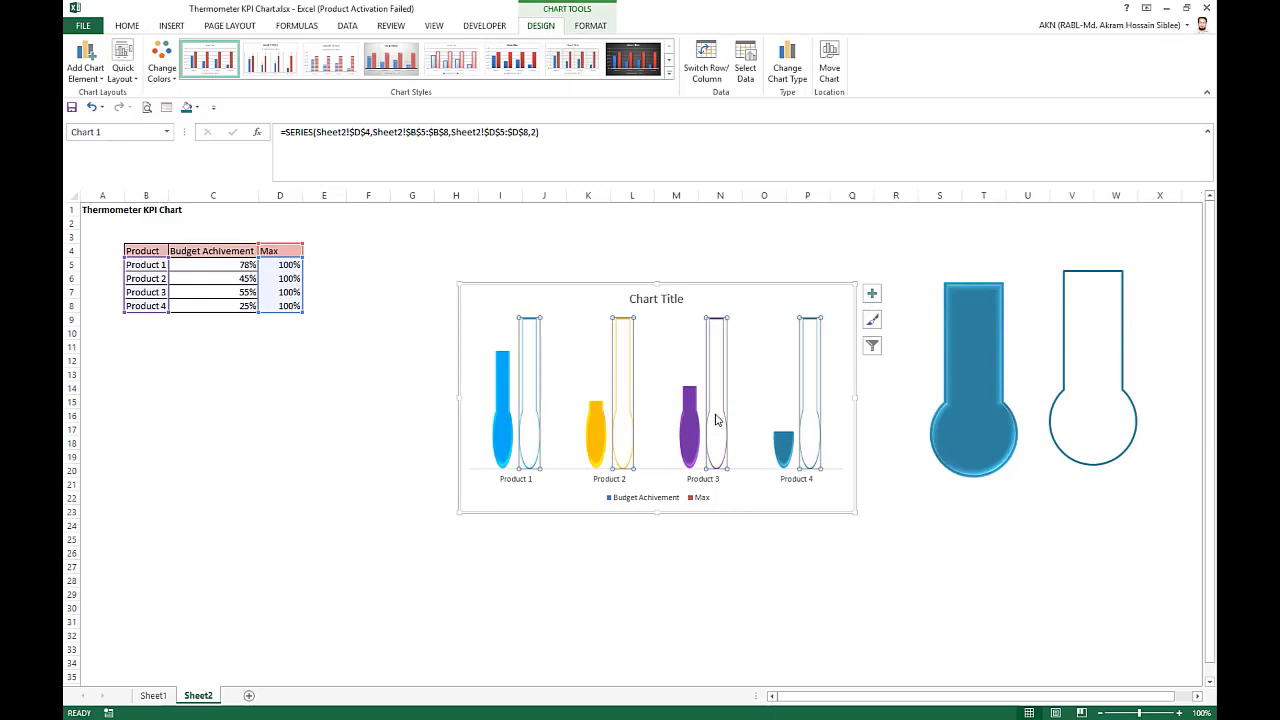
pyautogui.rightClick(717, 393)
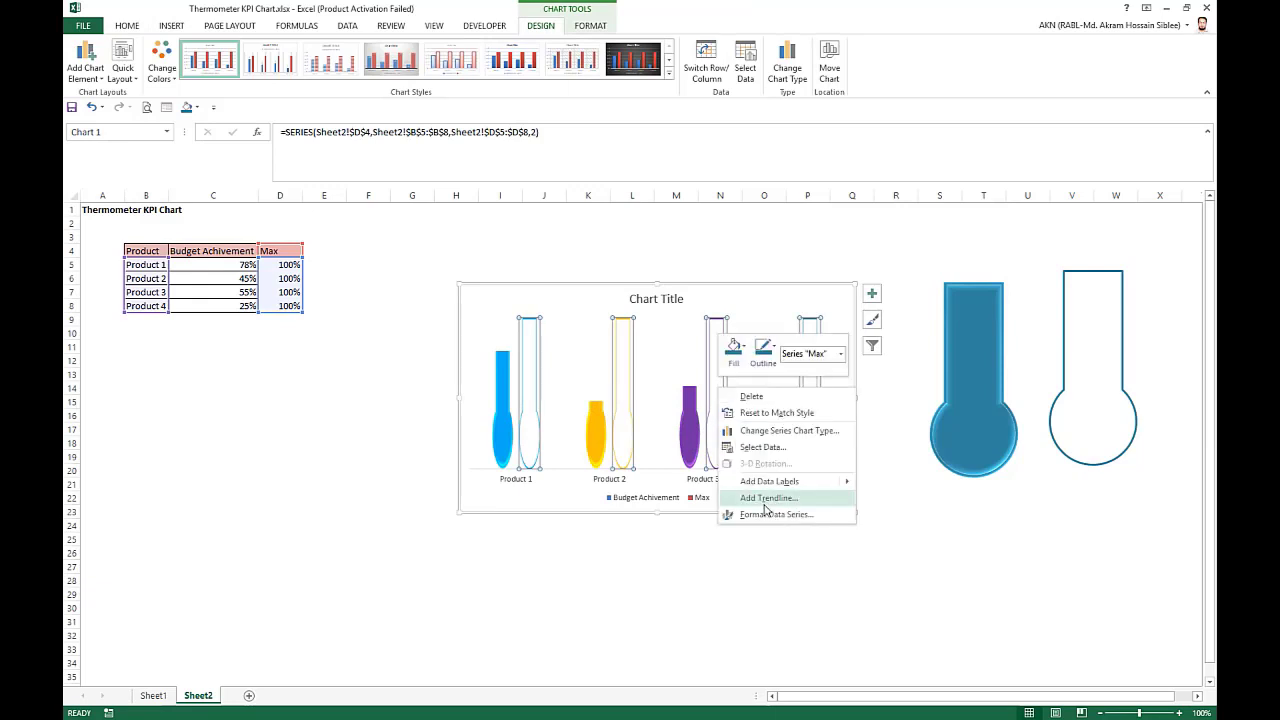
pyautogui.click(768, 508)
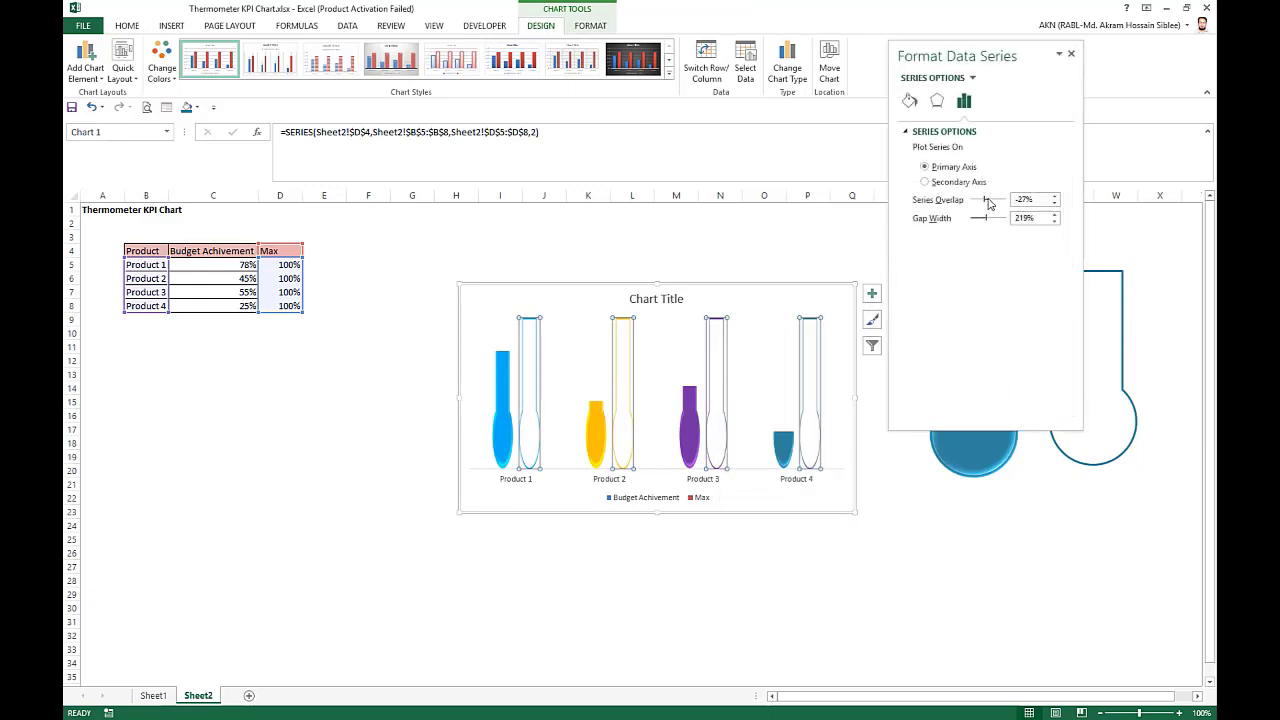
pyautogui.moveTo(986, 203)
pyautogui.mouseDown()
pyautogui.moveTo(1006, 202)
pyautogui.moveTo(999, 224)
pyautogui.mouseUp()
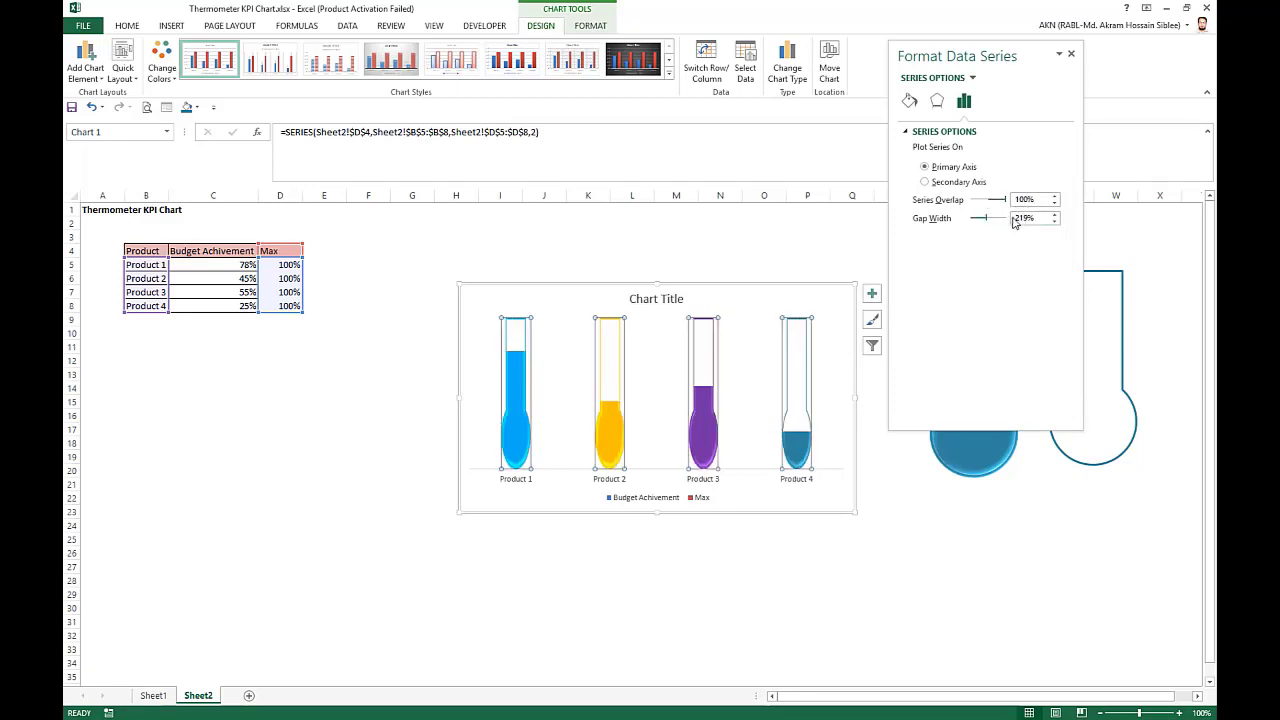
pyautogui.click(1015, 218)
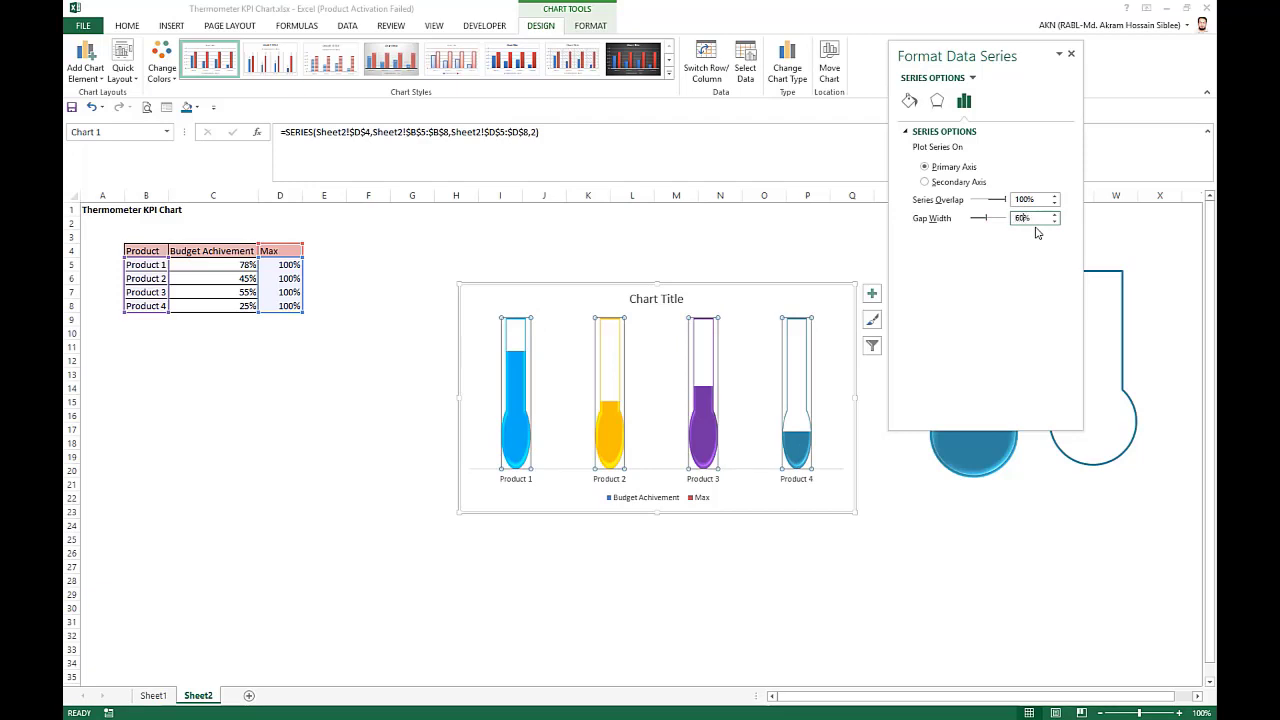
pyautogui.write('60')
pyautogui.click(1040, 197)
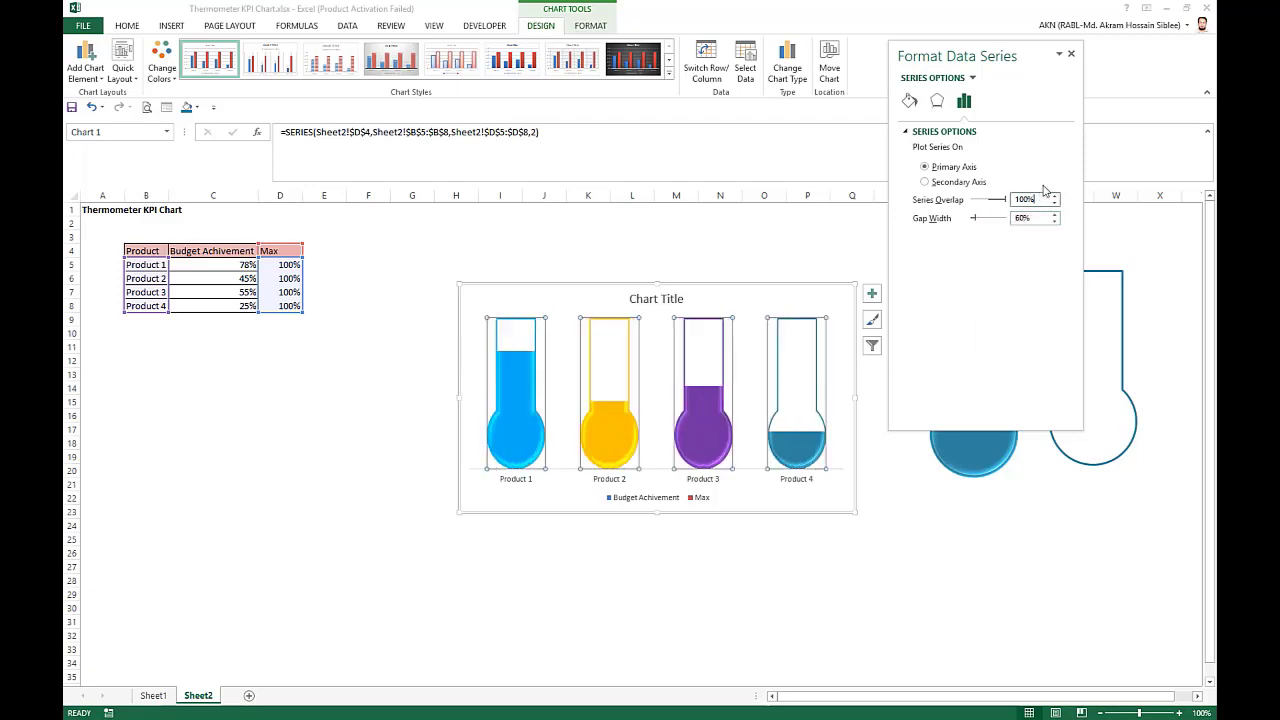
pyautogui.click(1071, 56)
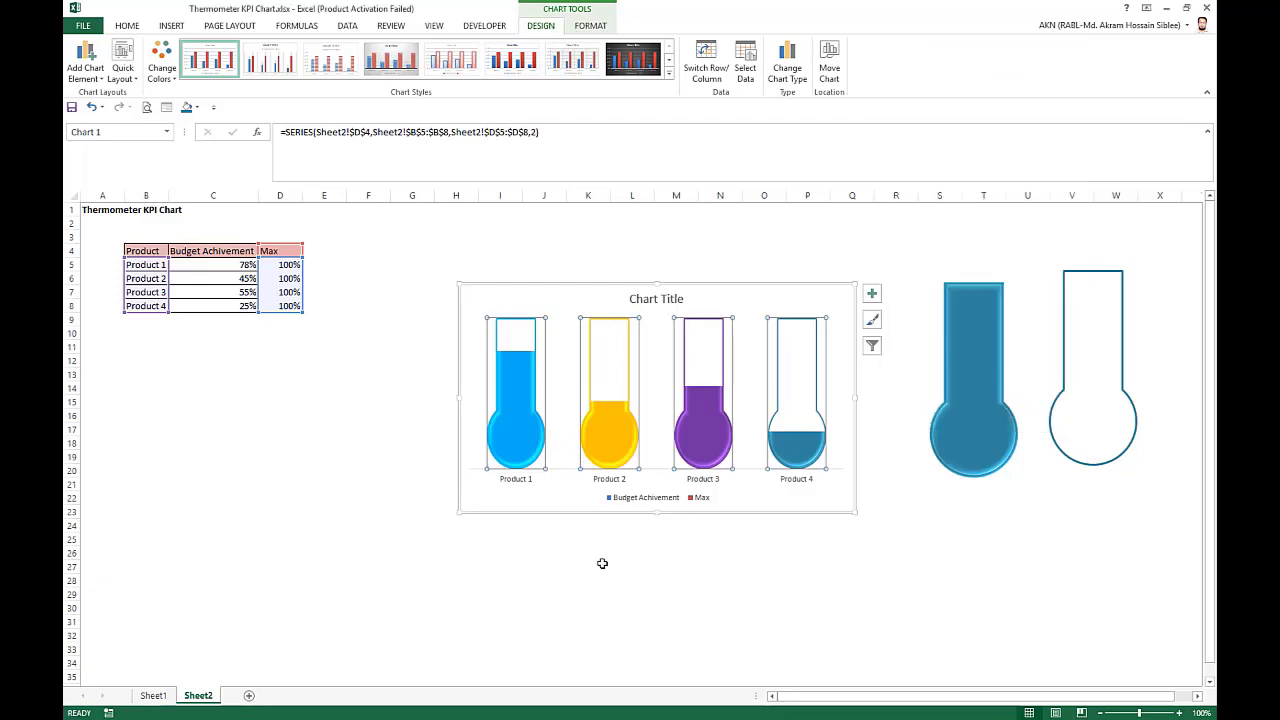
pyautogui.click(730, 570)
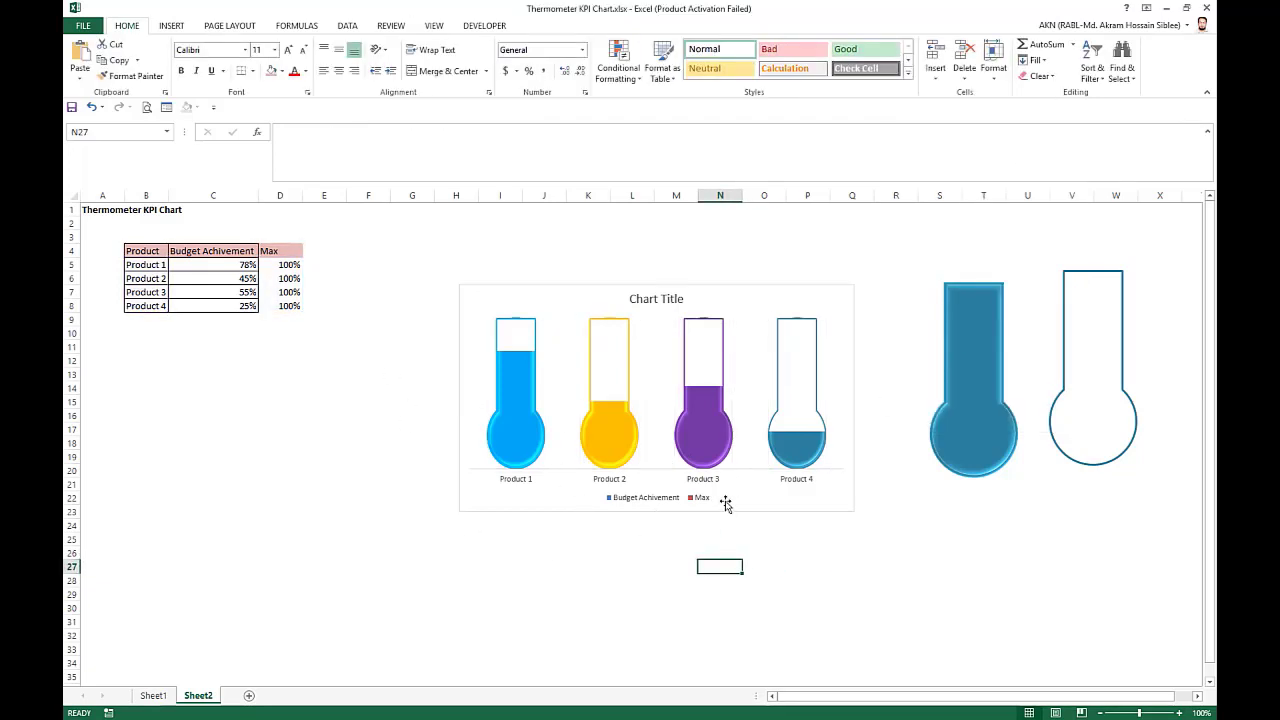
# Delete the chart legend and shrink the plot area slightly by lowering its upper edge
pyautogui.click(665, 500)
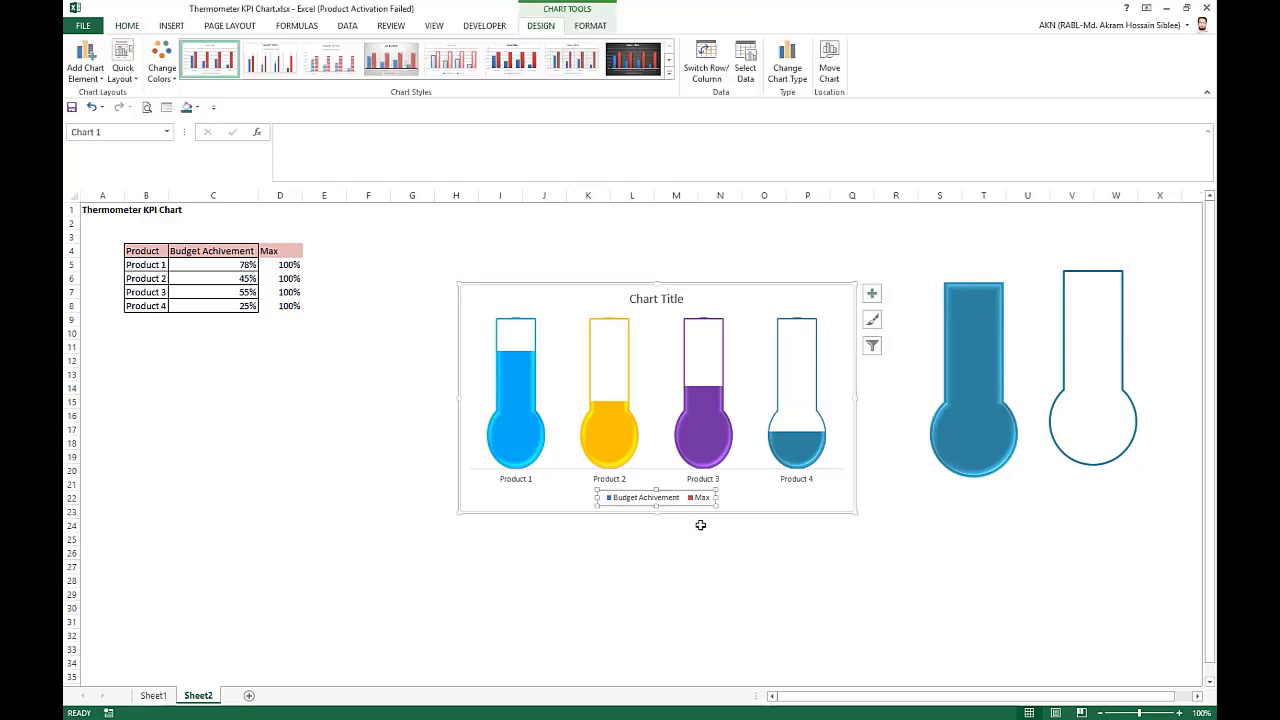
pyautogui.press('Delete')
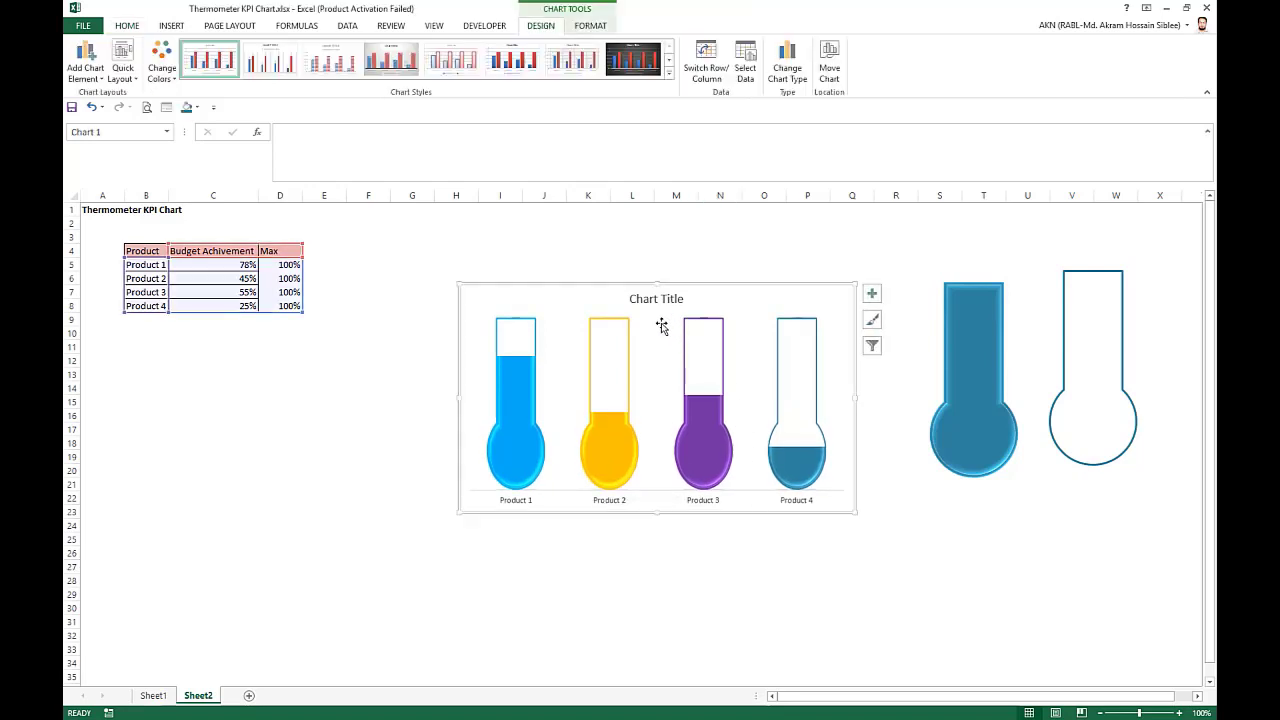
pyautogui.click(660, 322)
pyautogui.moveTo(657, 318); pyautogui.dragTo(657, 331)
# Delete the chart title and add data labels to the Max series
pyautogui.click(662, 302)
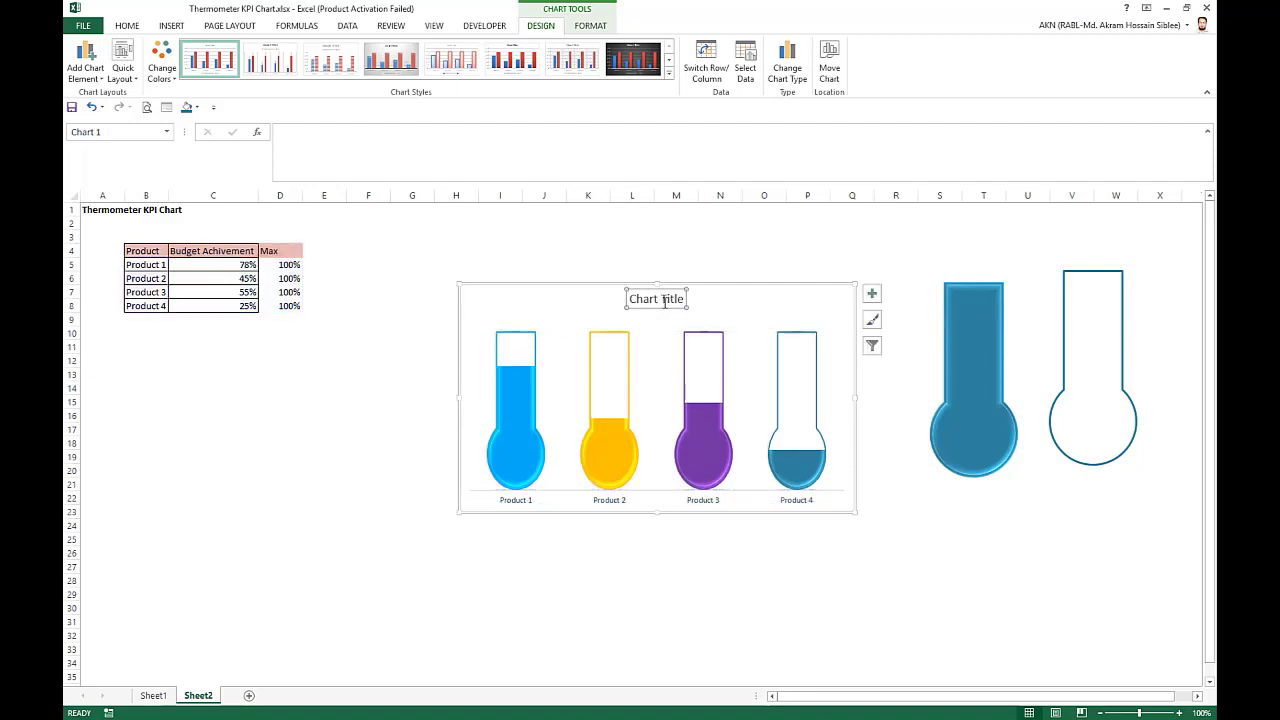
pyautogui.press('Delete')
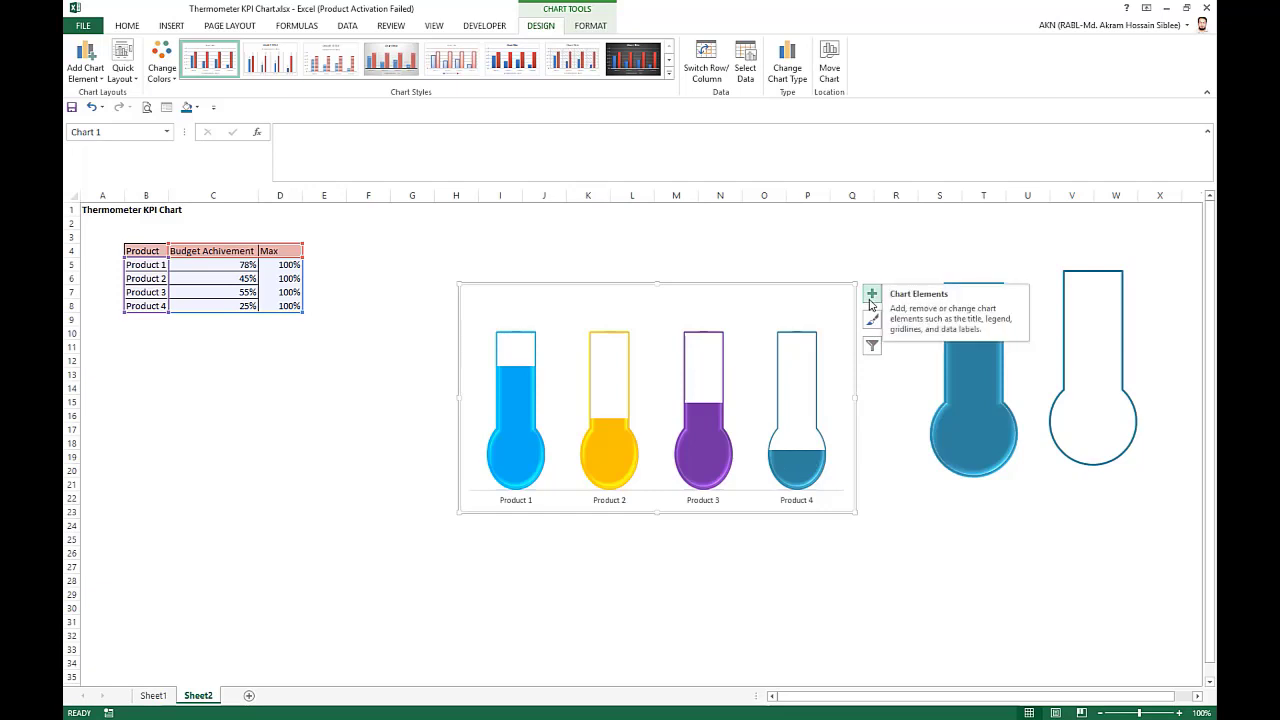
pyautogui.click(806, 340)
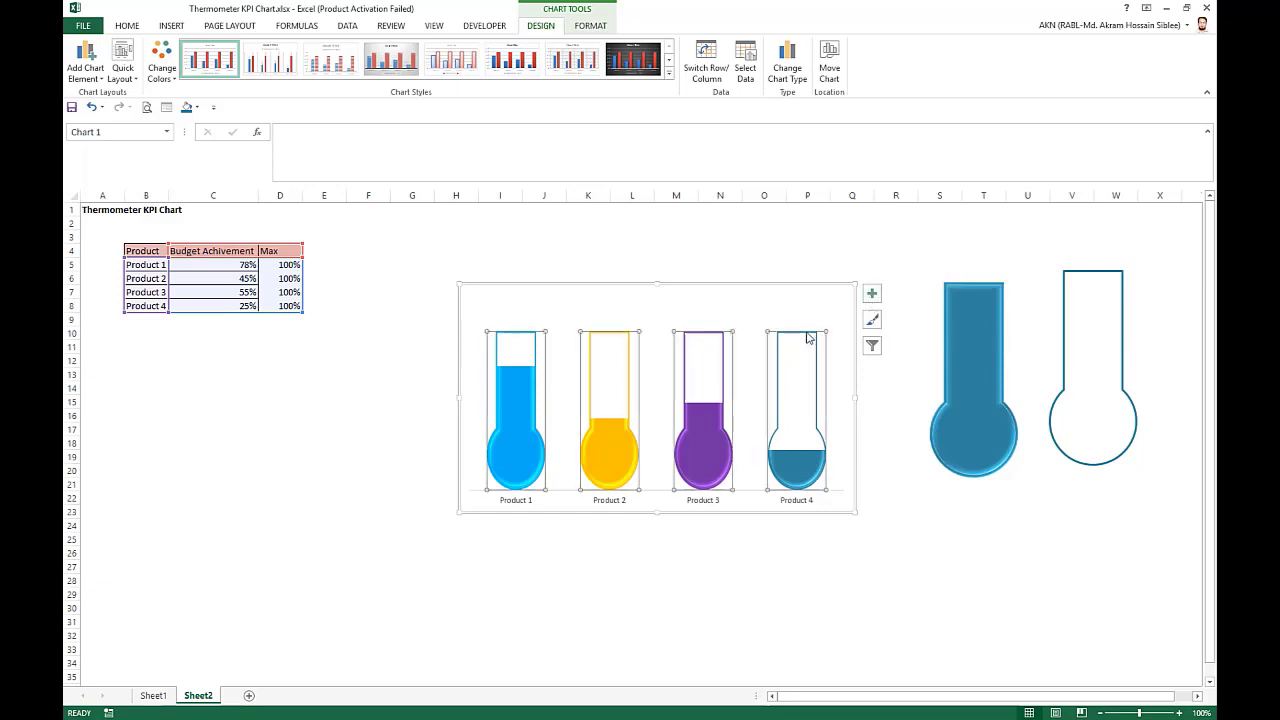
pyautogui.click(871, 293)
pyautogui.click(908, 352)
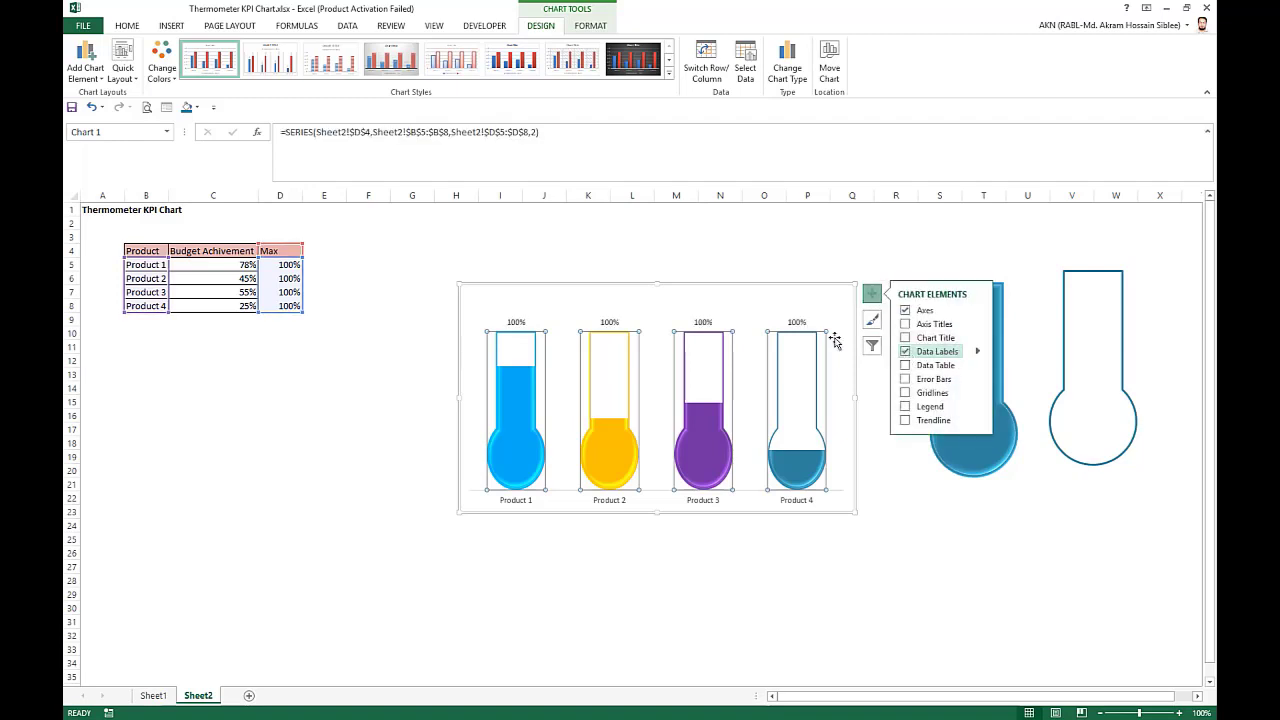
# Make the Max data labels show values from cells C5:C8 on Sheet2 and exclude the series' own Value
pyautogui.click(524, 323)
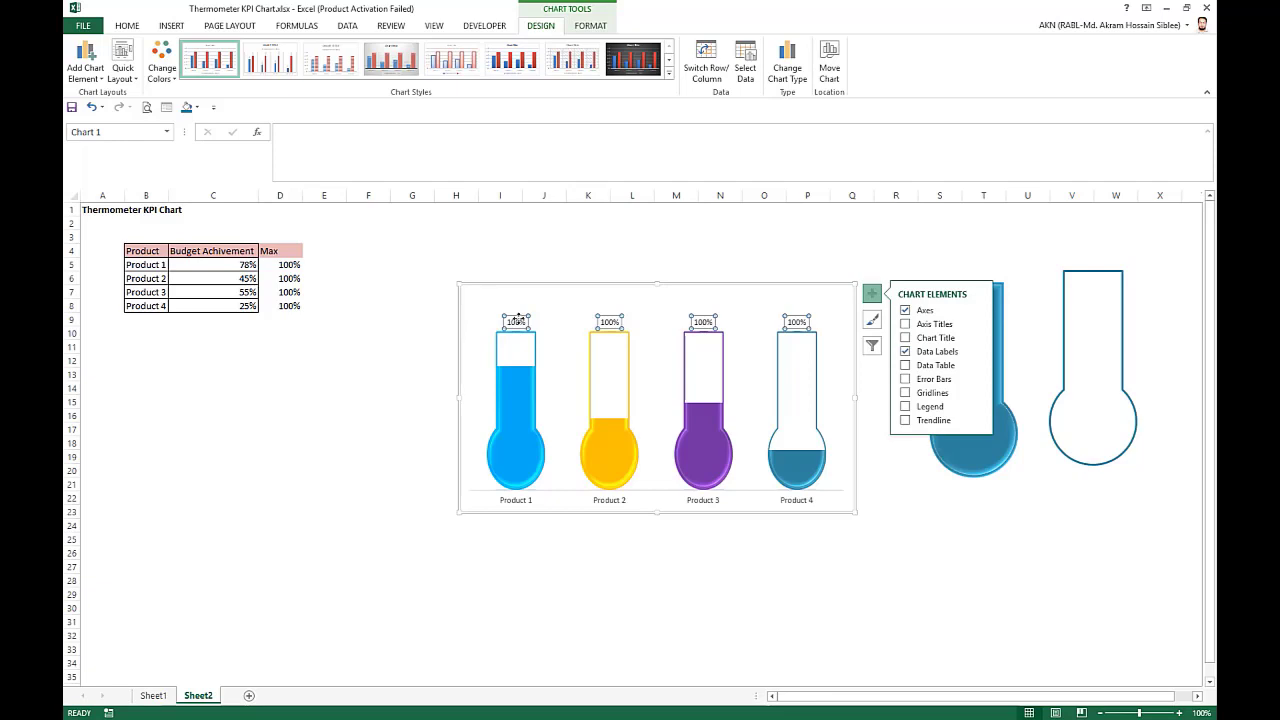
pyautogui.rightClick(518, 320)
pyautogui.click(567, 466)
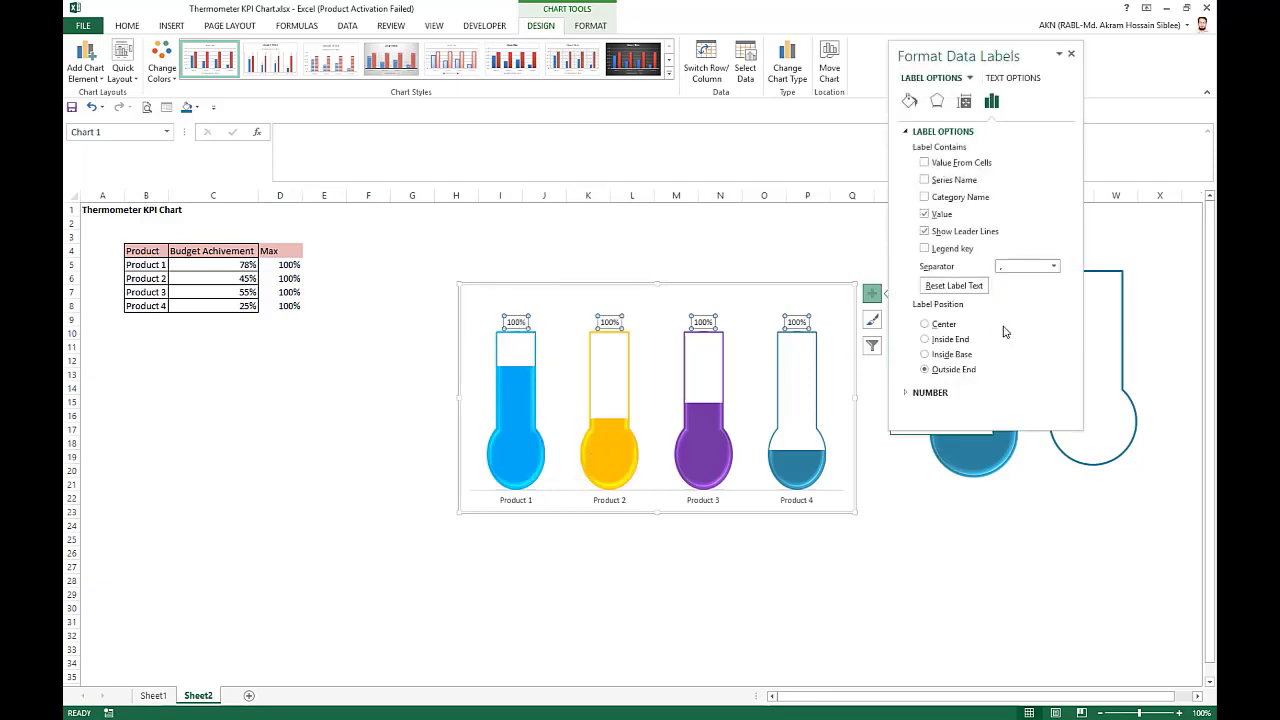
pyautogui.click(925, 163)
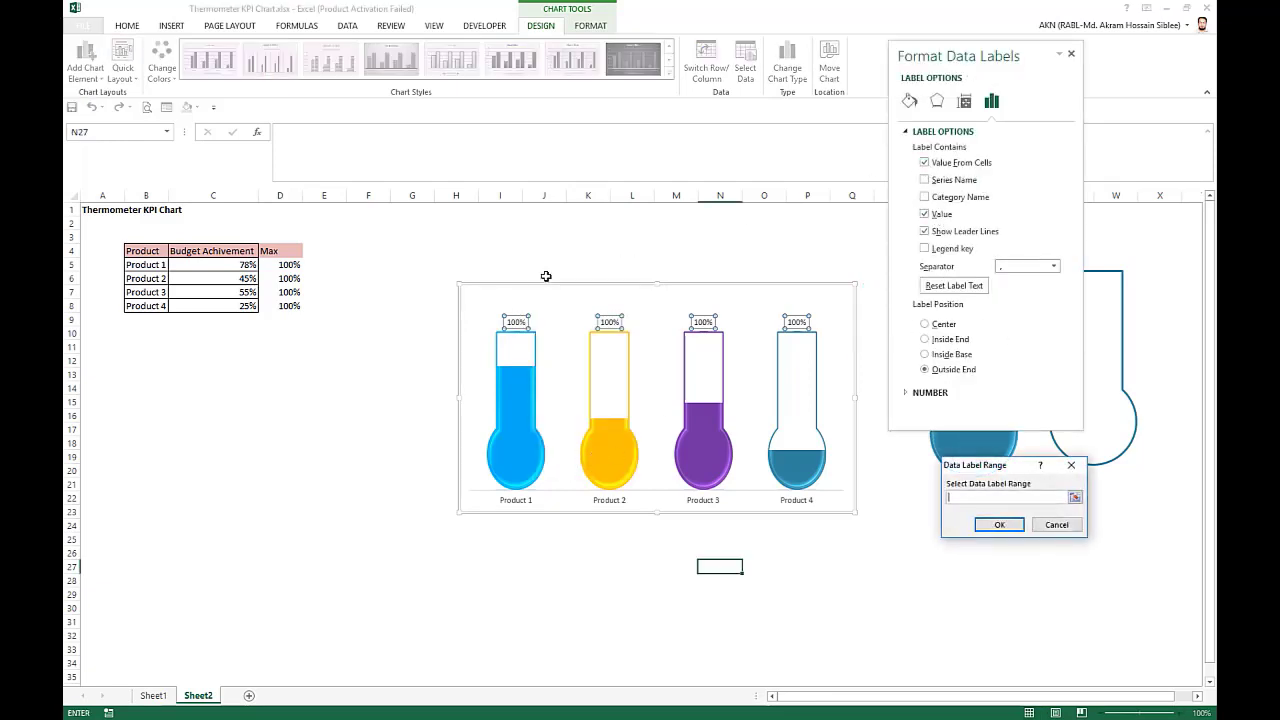
pyautogui.moveTo(250, 266); pyautogui.dragTo(252, 306)
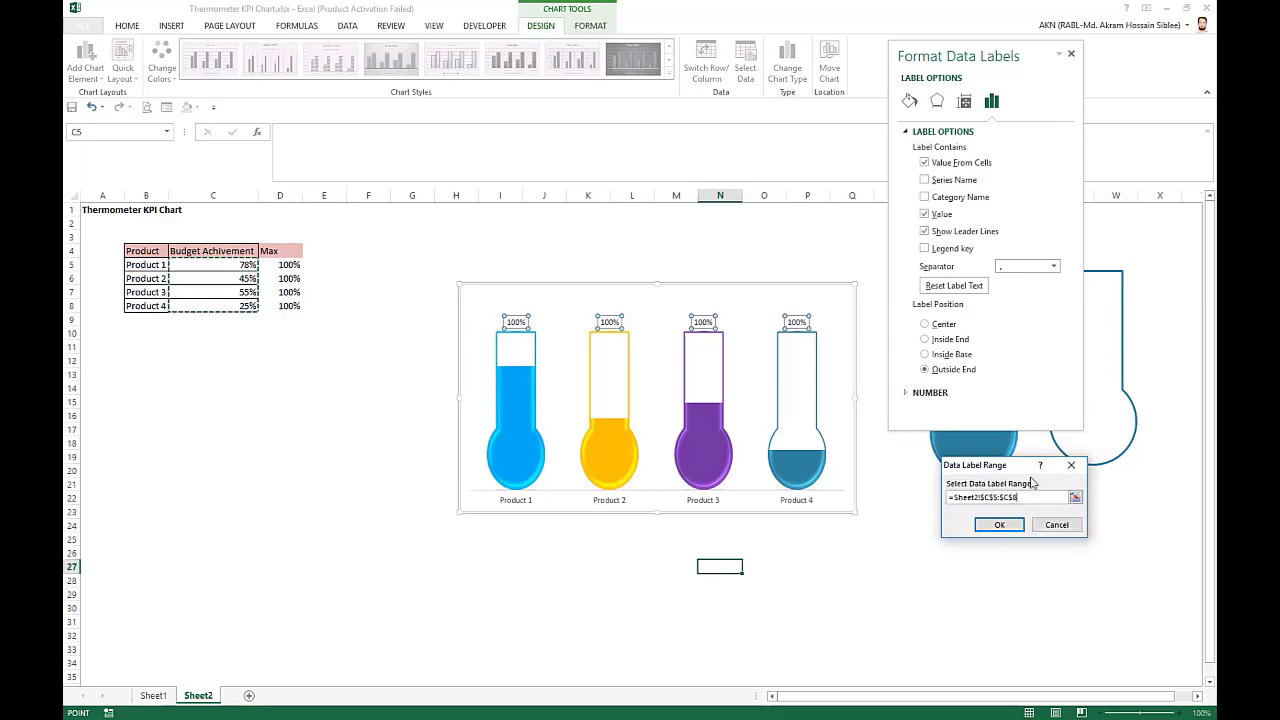
pyautogui.click(999, 525)
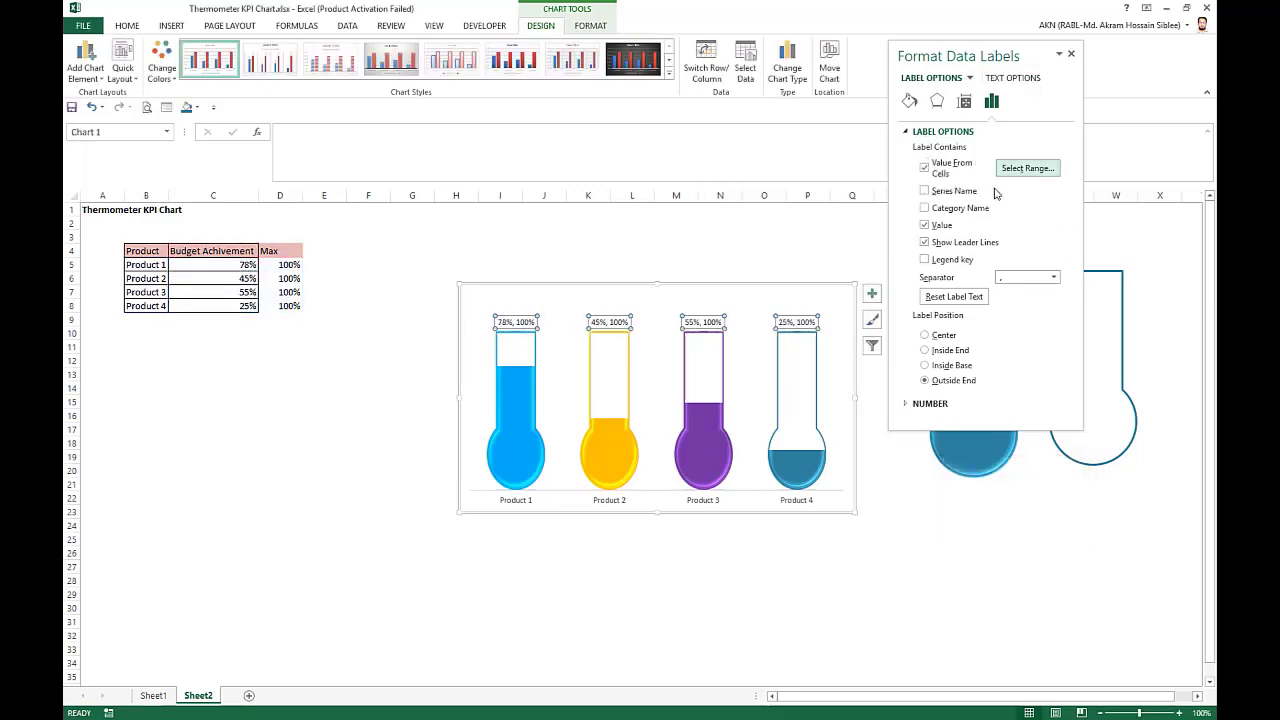
pyautogui.click(925, 225)
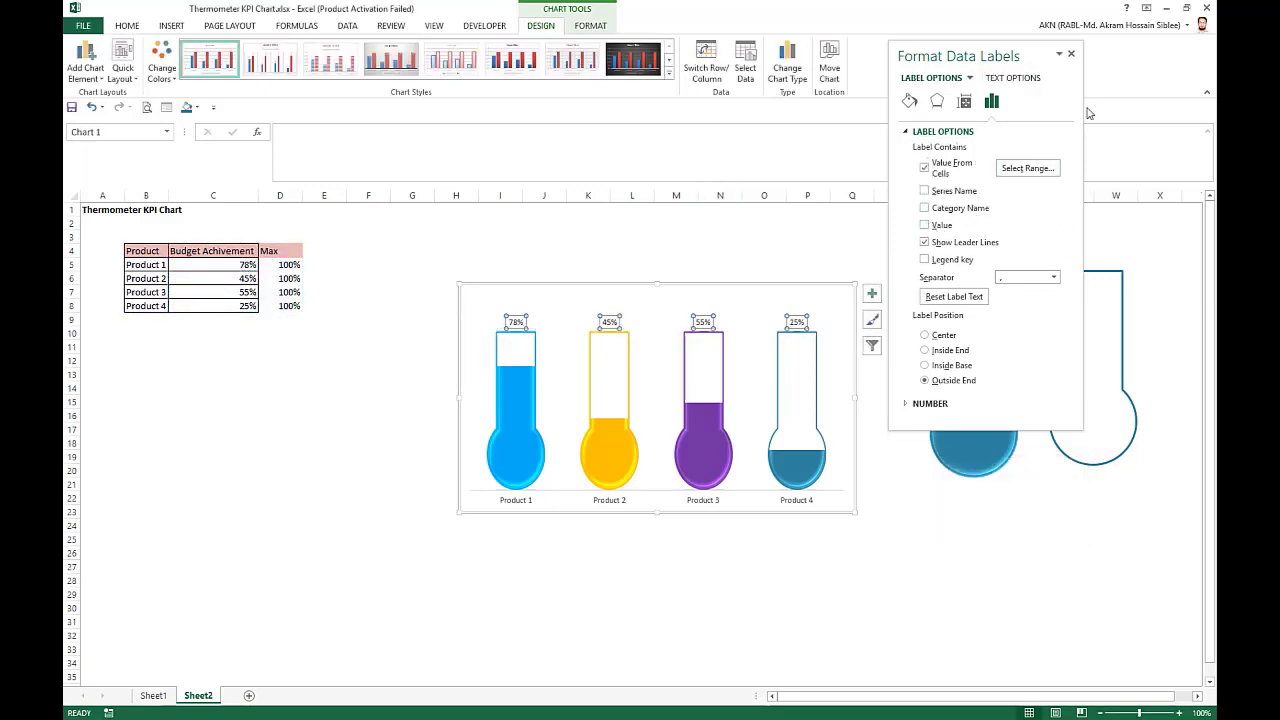
pyautogui.click(1072, 55)
# Remove the outline and the fill from the chart area
pyautogui.click(855, 410)
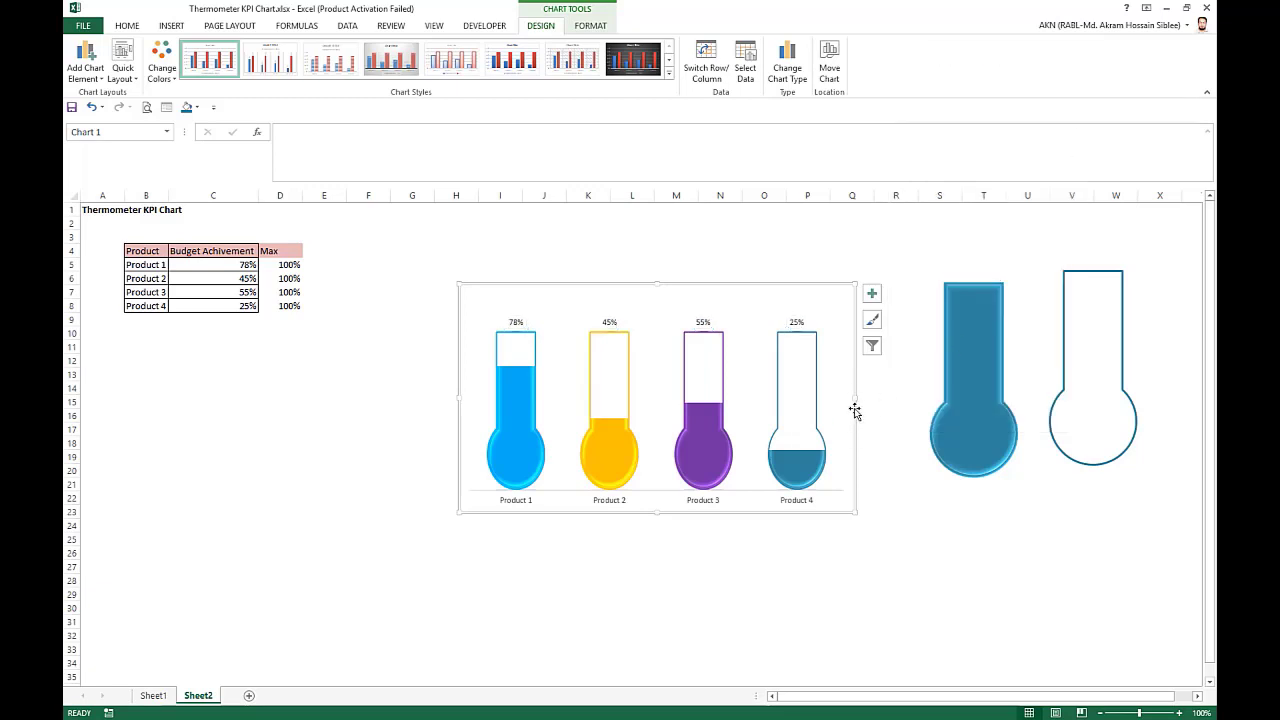
pyautogui.click(598, 28)
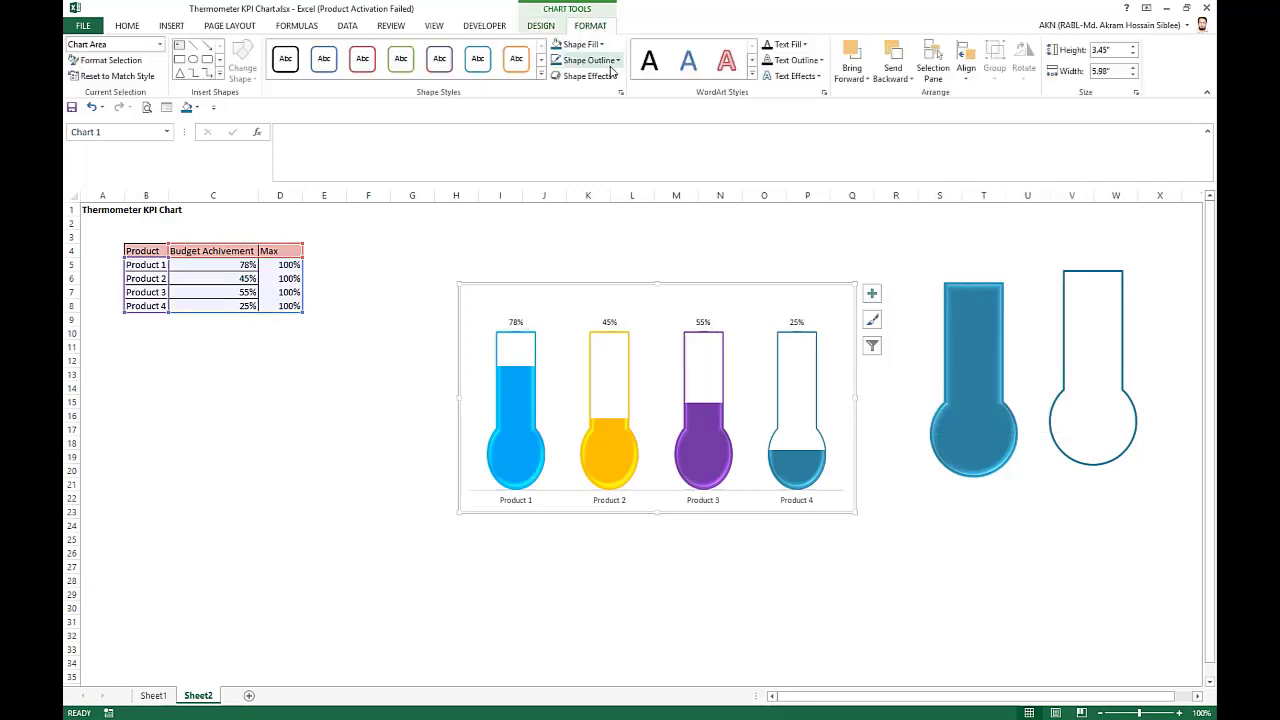
pyautogui.click(612, 62)
pyautogui.click(585, 199)
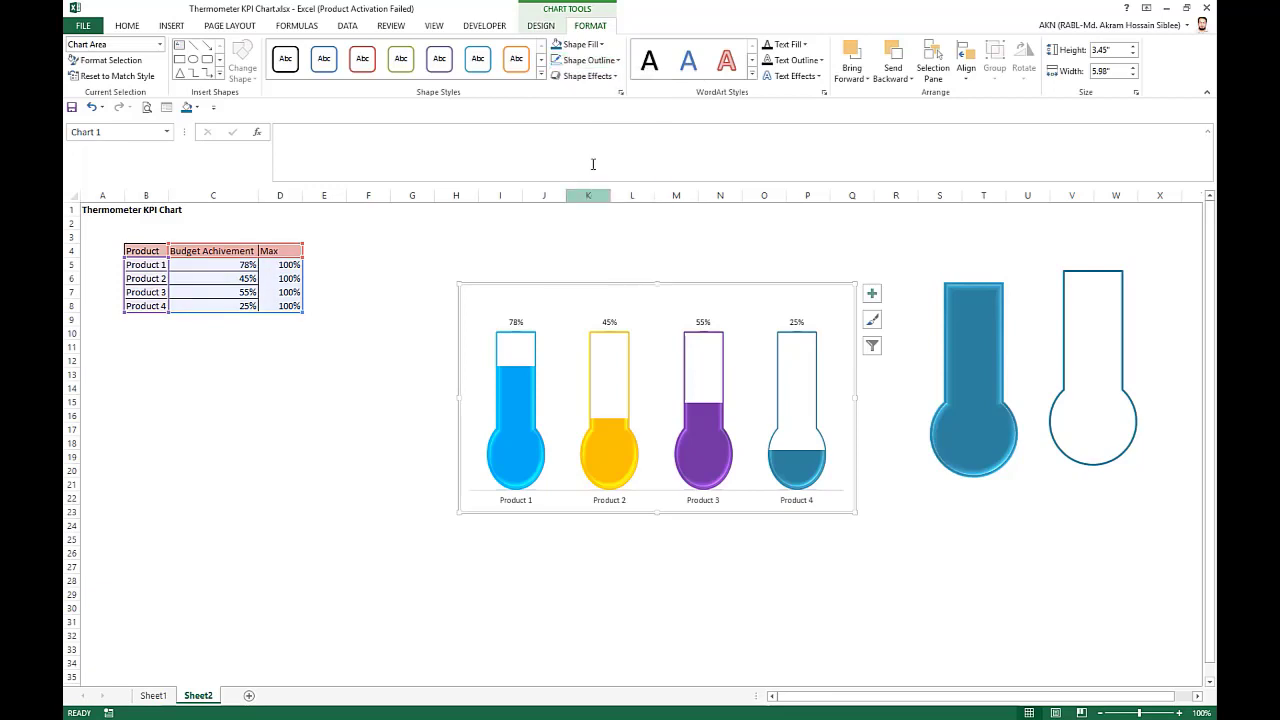
pyautogui.click(604, 45)
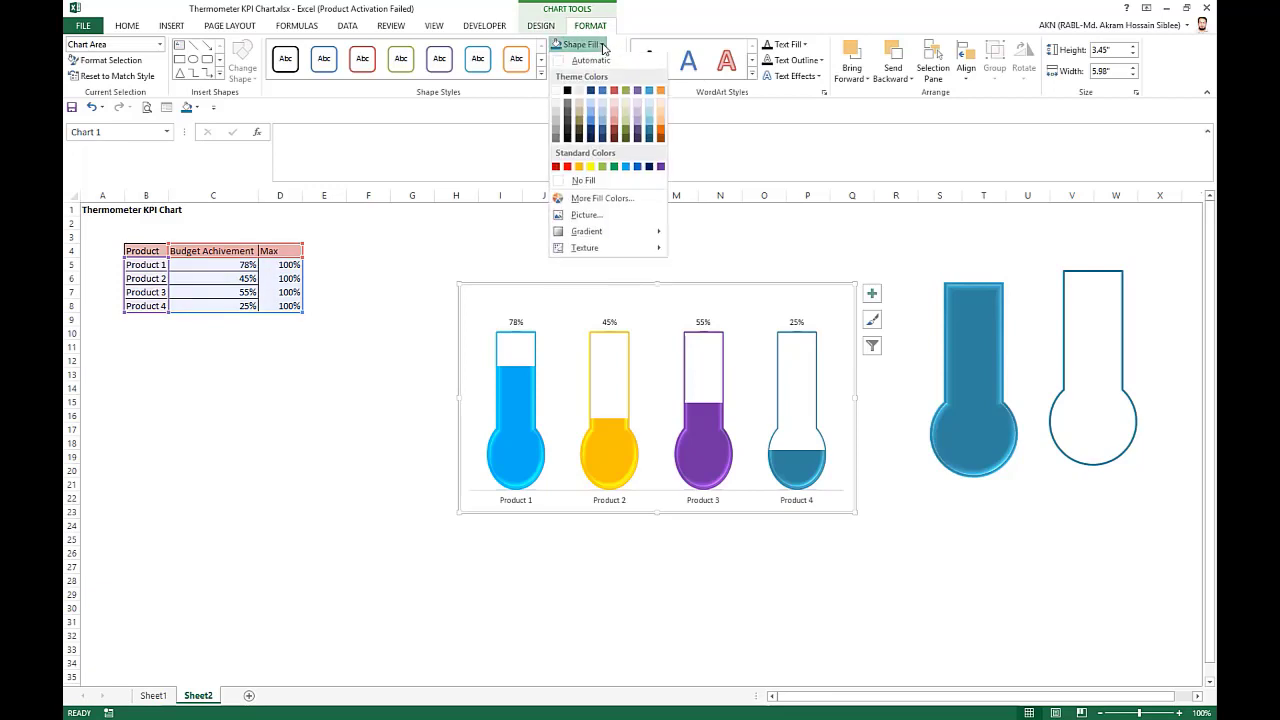
pyautogui.click(591, 183)
pyautogui.click(880, 580)
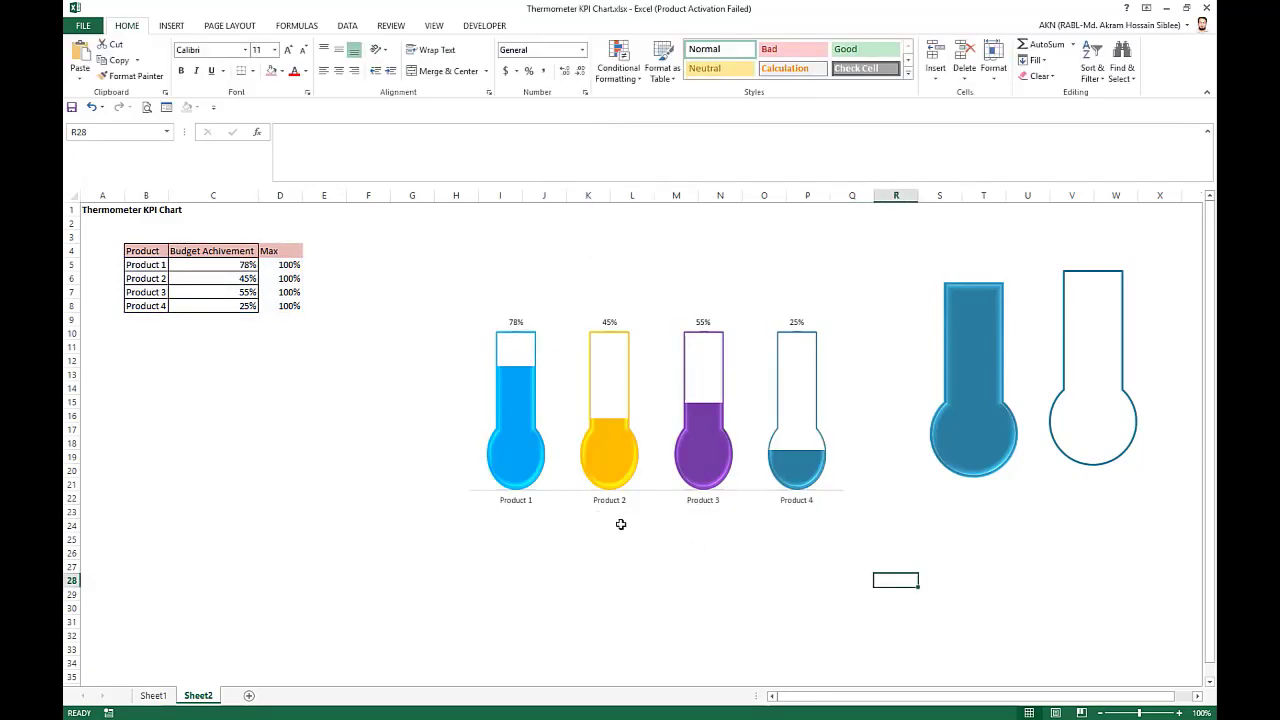
# Remove the line of the chart's horizontal category axis
pyautogui.click(751, 498)
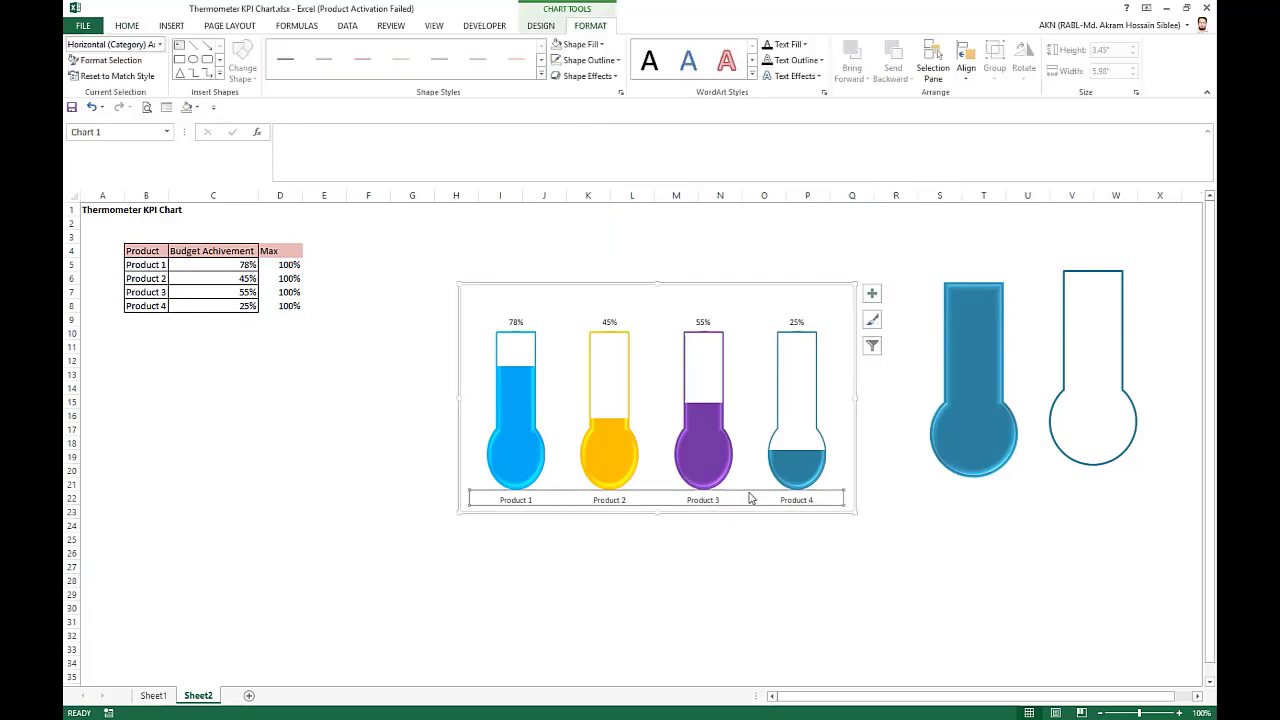
pyautogui.rightClick(751, 498)
pyautogui.click(787, 638)
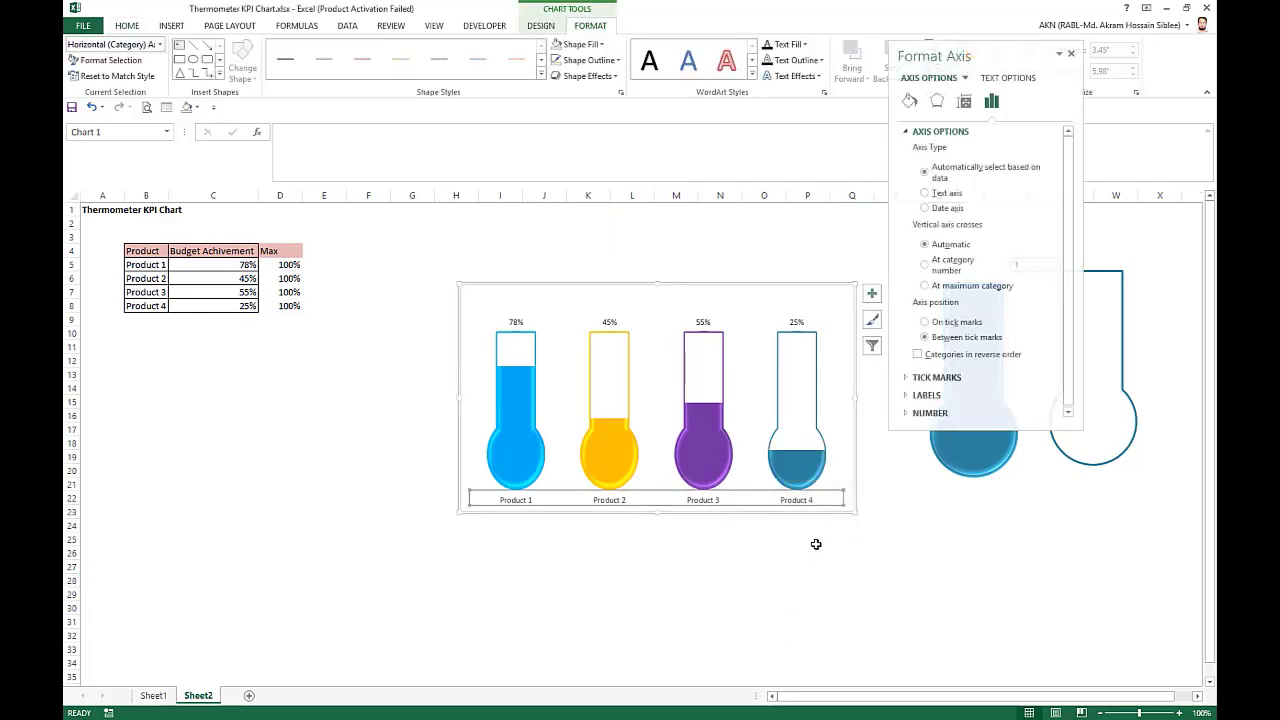
pyautogui.click(910, 102)
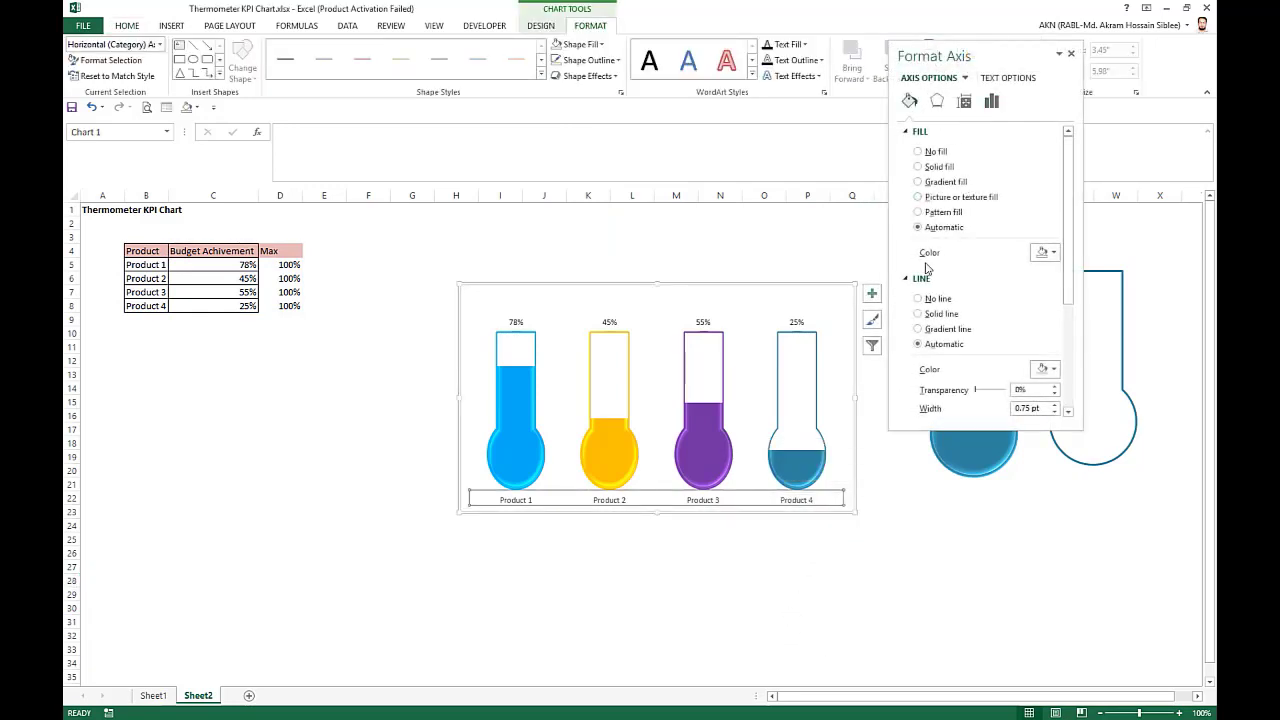
pyautogui.click(1071, 54)
pyautogui.click(975, 583)
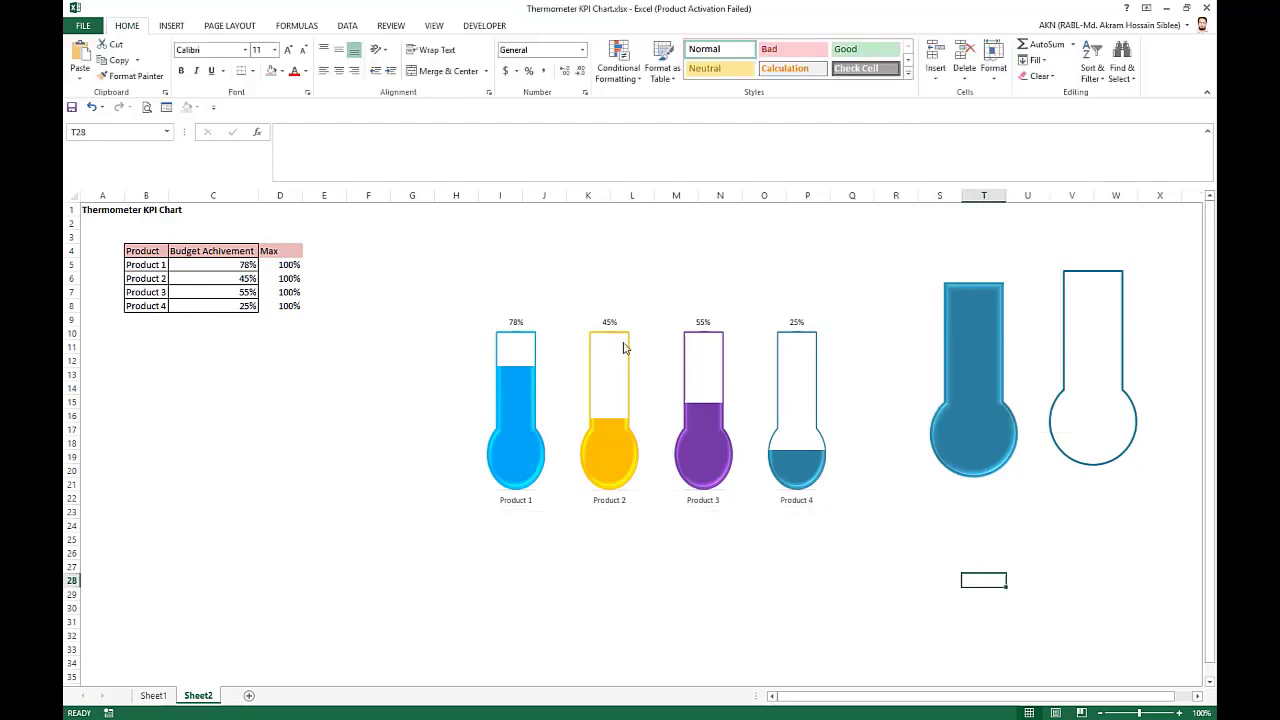
# Set the Max series data labels to font size 11 and make them bold
pyautogui.click(521, 321)
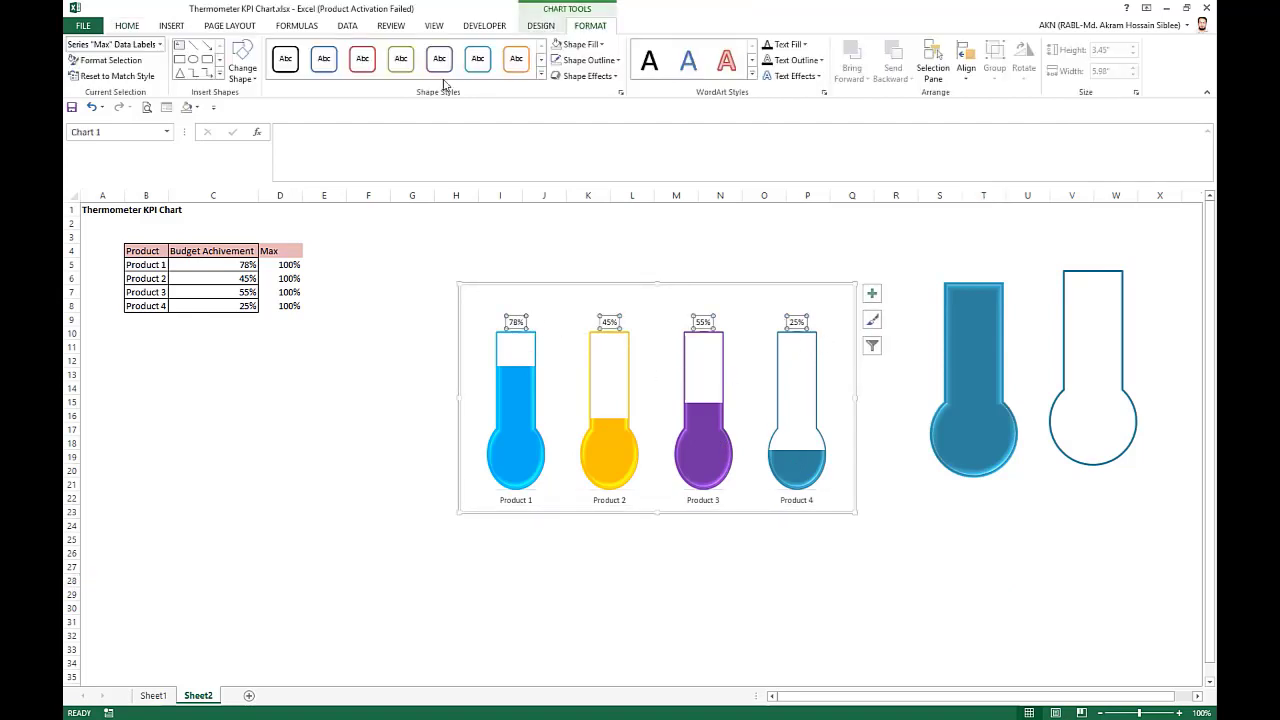
pyautogui.click(128, 26)
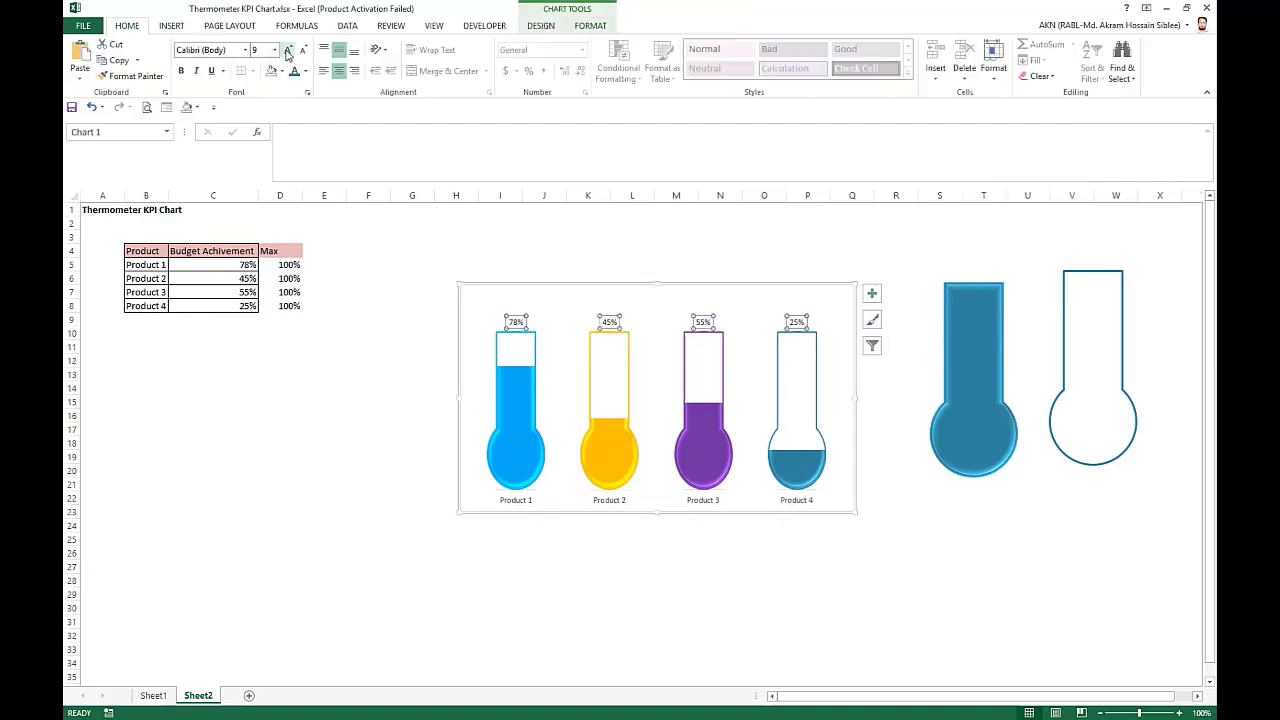
pyautogui.click(276, 52)
pyautogui.click(266, 118)
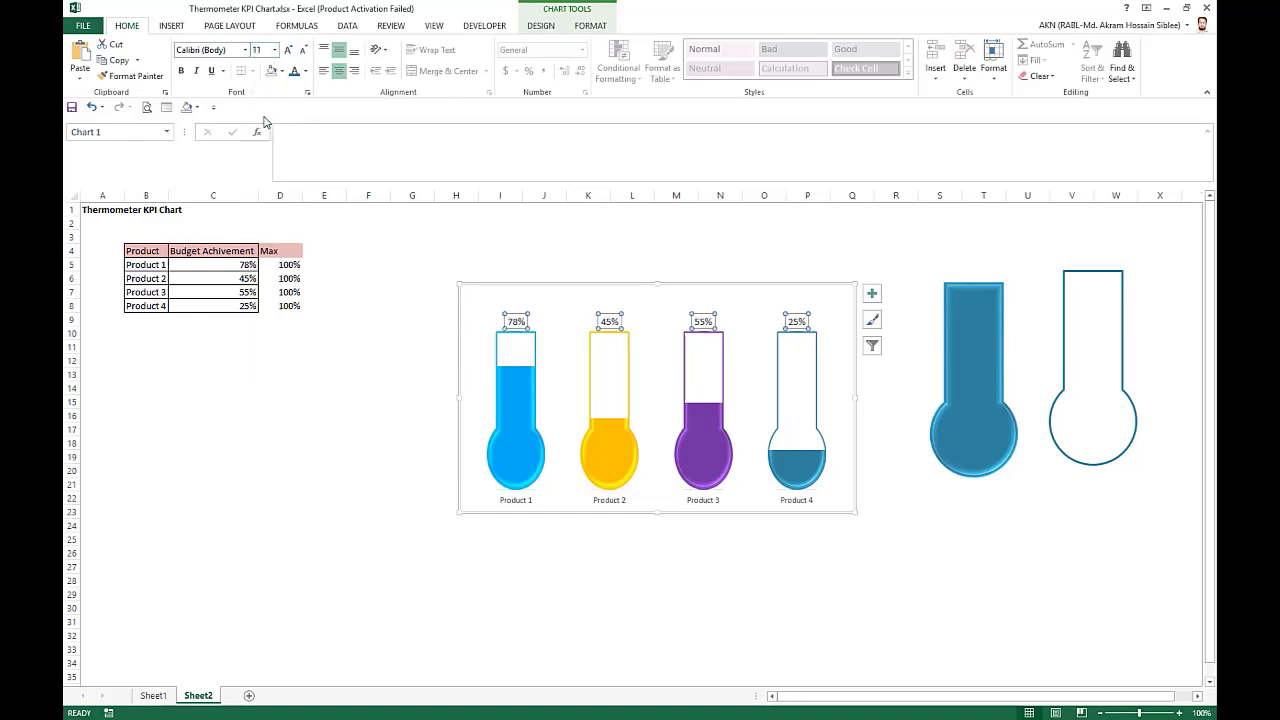
pyautogui.click(181, 70)
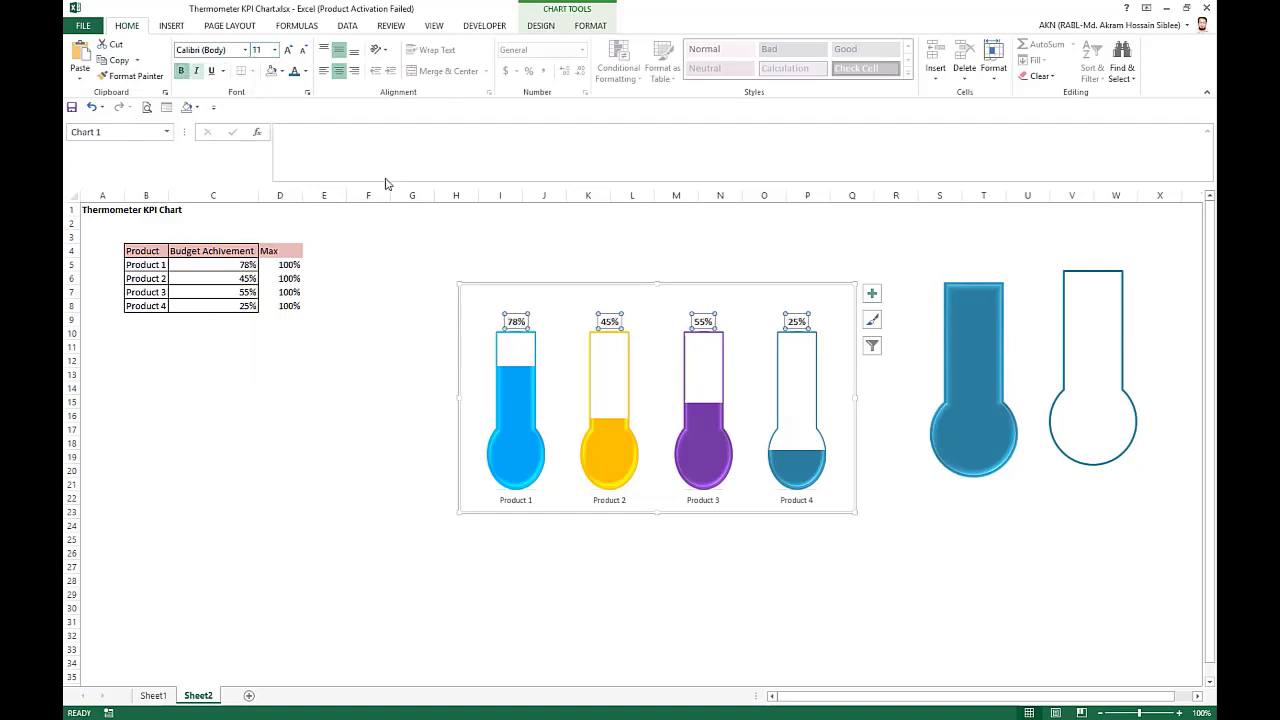
# Color the Product 1 percentage label light blue and the Product 2 label orange to match their thermometers
pyautogui.click(517, 320)
pyautogui.click(307, 74)
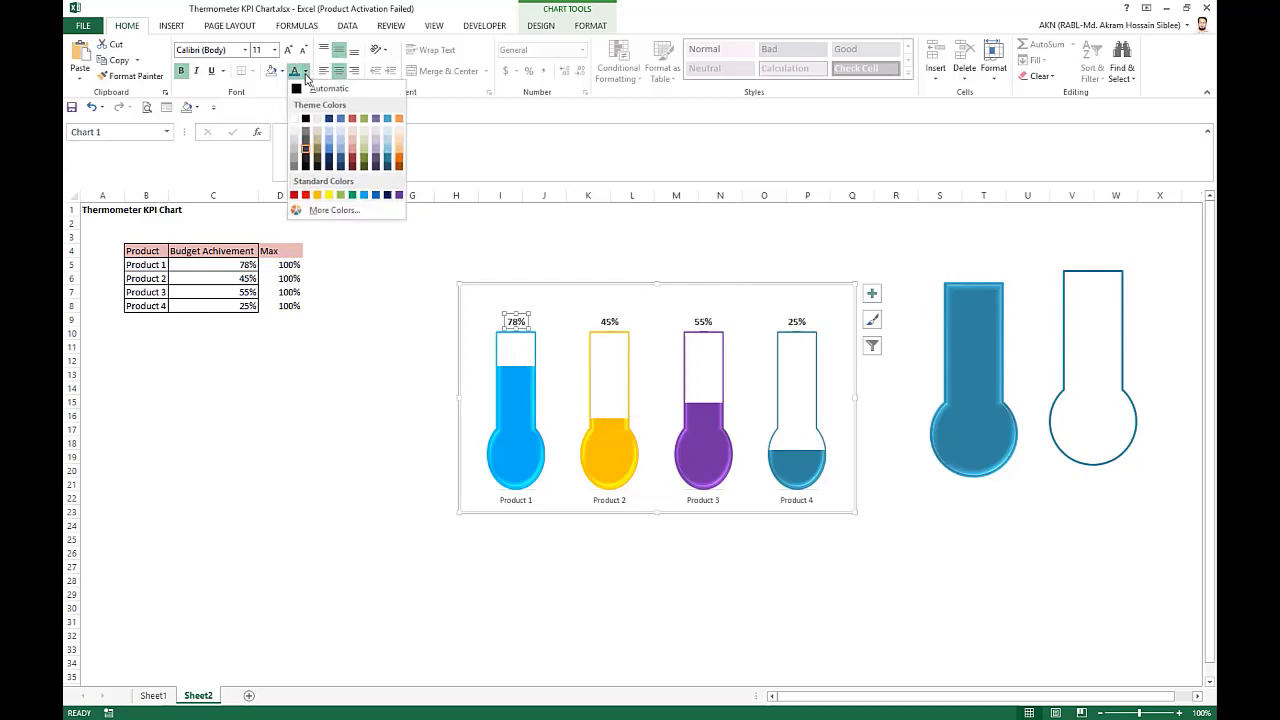
pyautogui.click(370, 199)
pyautogui.click(609, 321)
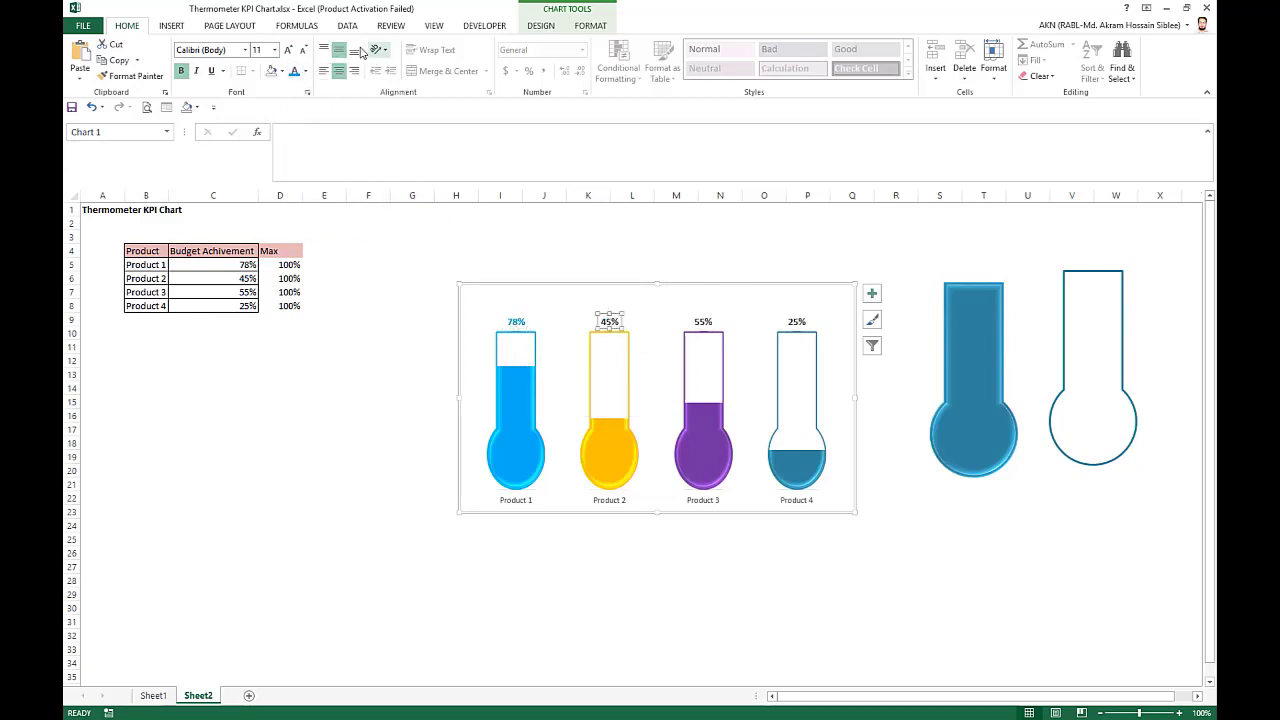
pyautogui.click(305, 71)
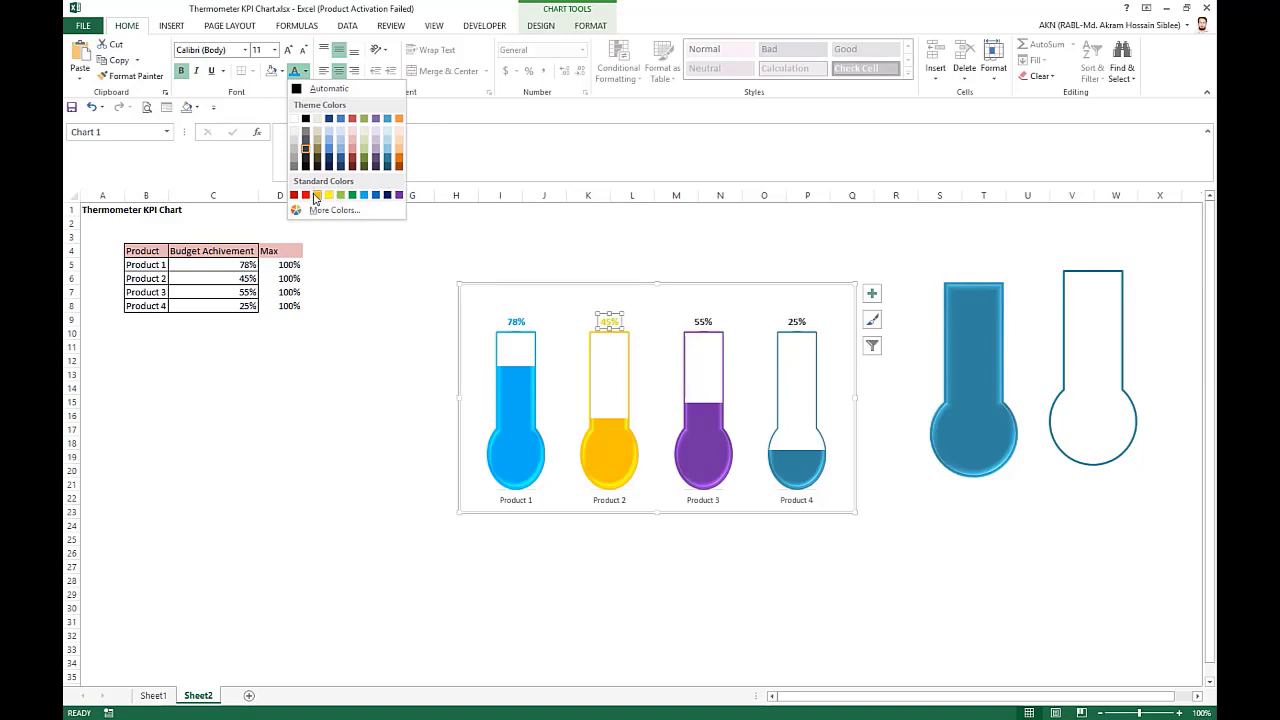
pyautogui.click(317, 195)
# Color the Product 3 percentage label purple and the Product 4 label dark teal to match their thermometers
pyautogui.click(697, 324)
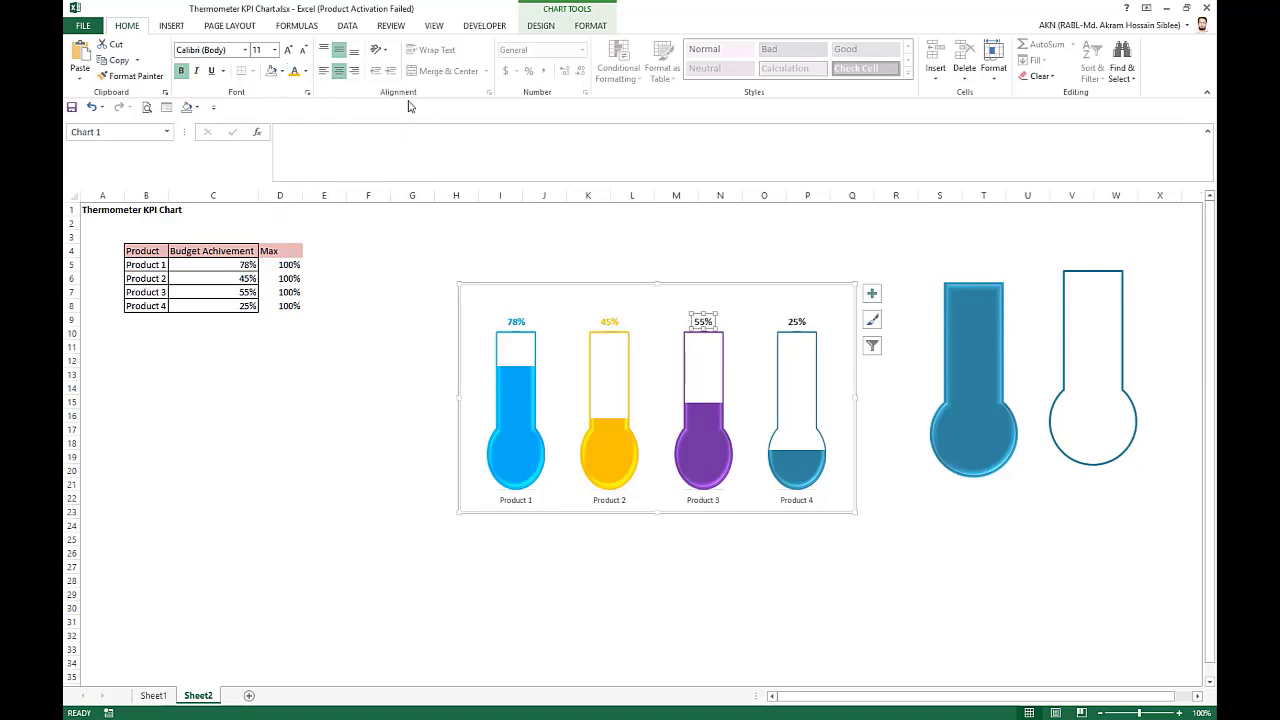
pyautogui.click(304, 70)
pyautogui.click(401, 196)
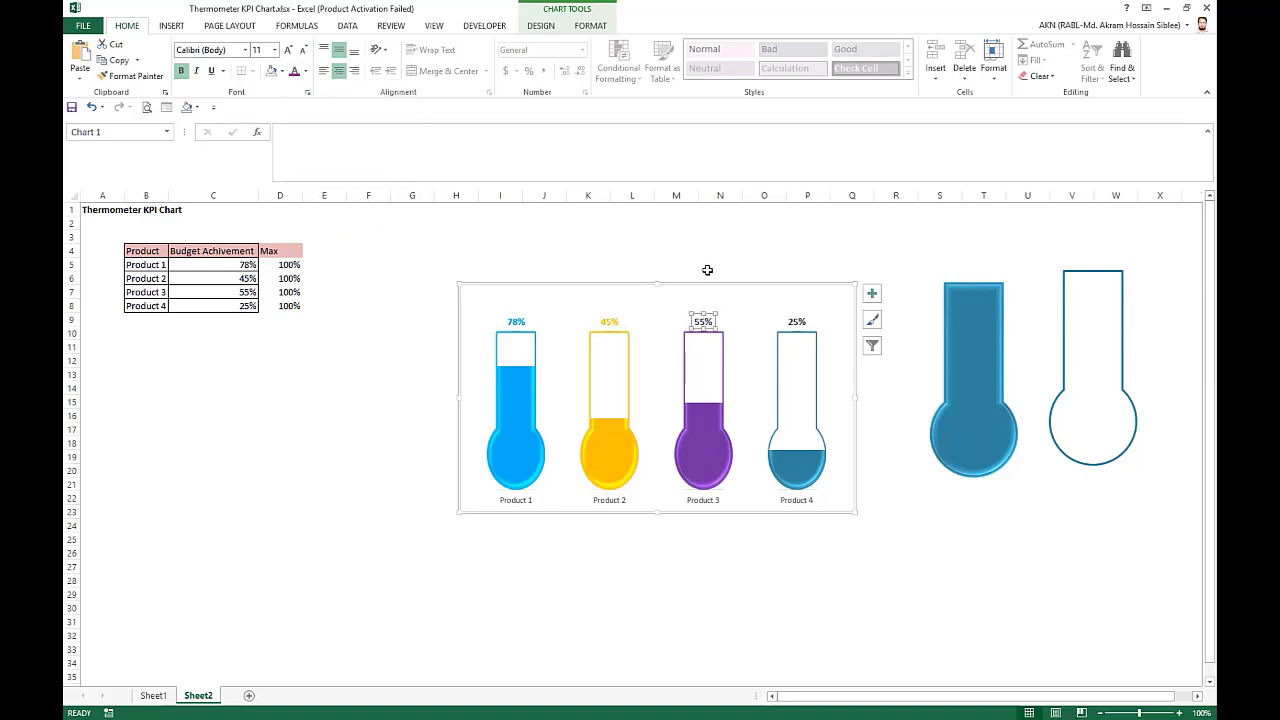
pyautogui.click(796, 320)
pyautogui.click(304, 70)
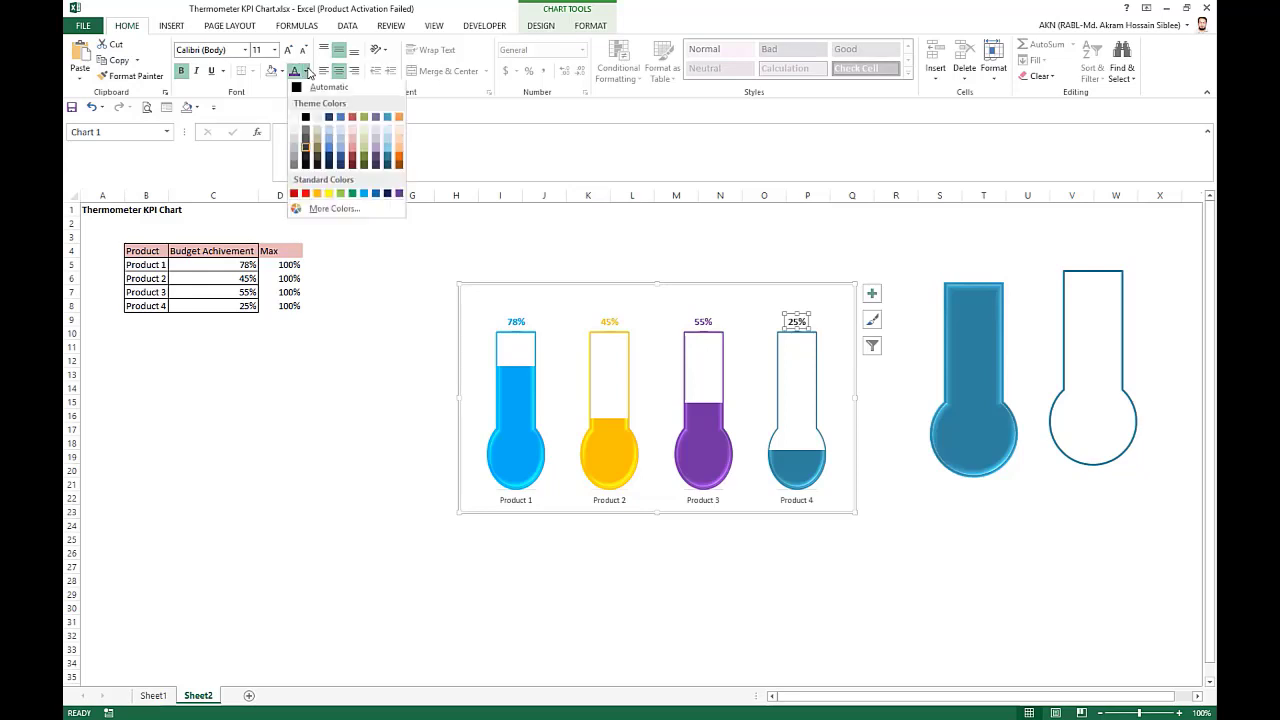
pyautogui.click(390, 160)
pyautogui.click(664, 234)
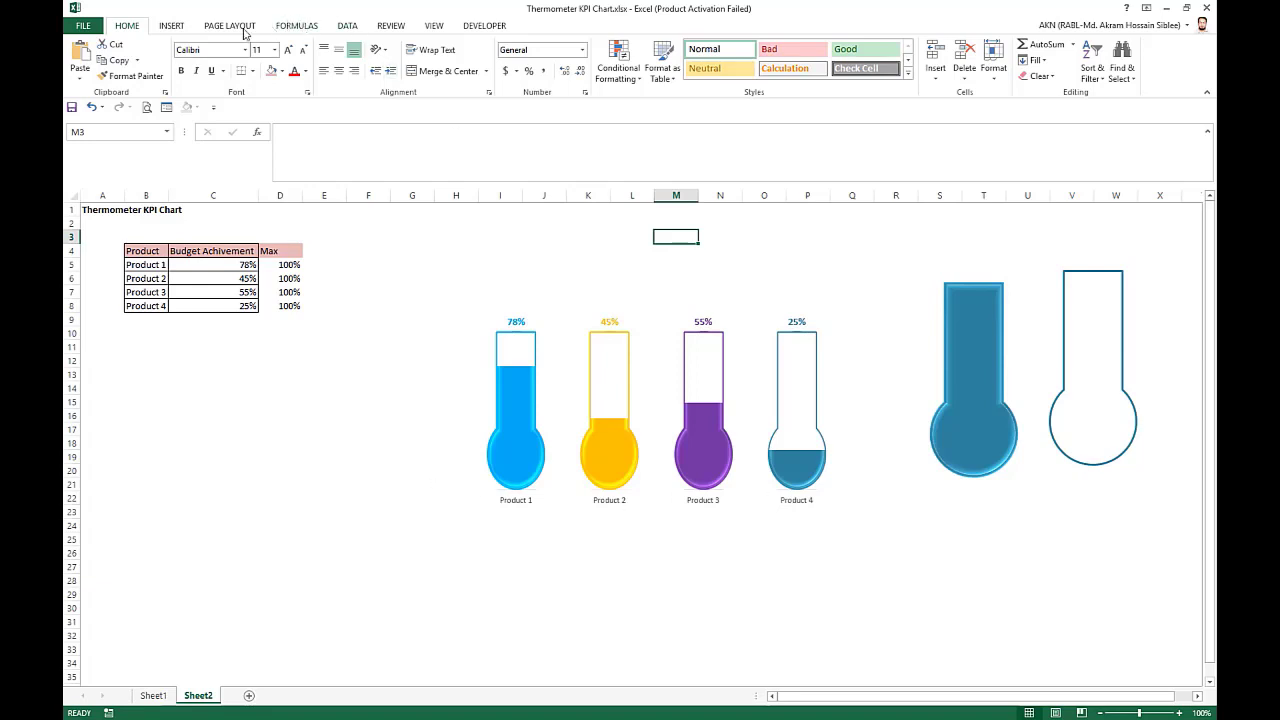
# Draw a rectangle about 6.15" wide and 0.88" high just below the thermometers and fill it with gray
pyautogui.click(172, 26)
pyautogui.click(279, 60)
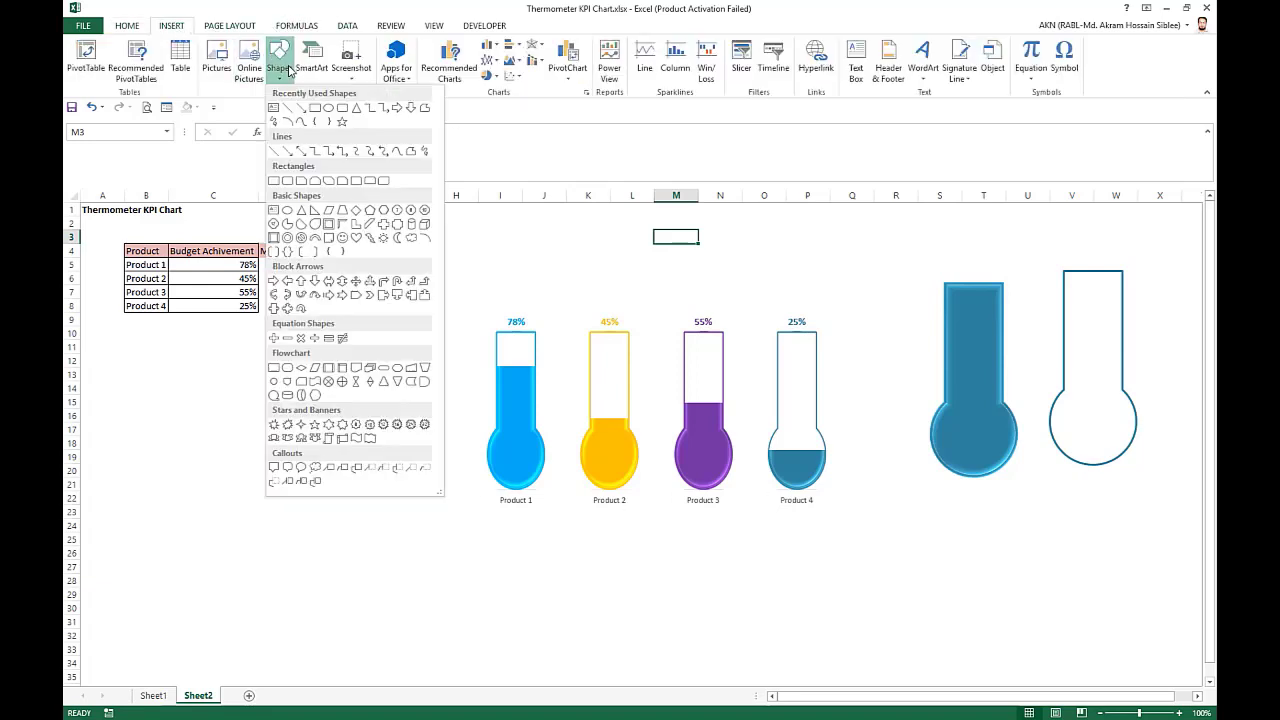
pyautogui.click(315, 108)
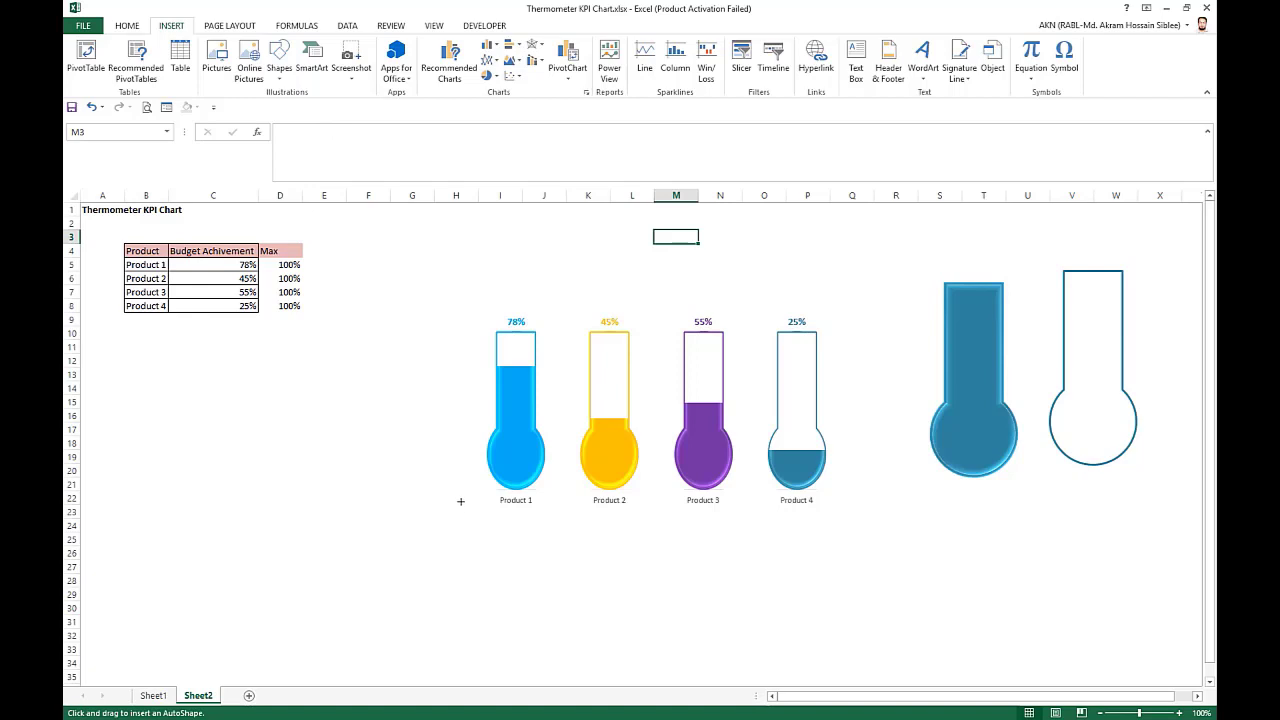
pyautogui.moveTo(461, 501)
pyautogui.mouseDown()
pyautogui.moveTo(554, 526)
pyautogui.moveTo(849, 540)
pyautogui.moveTo(865, 558)
pyautogui.mouseUp()
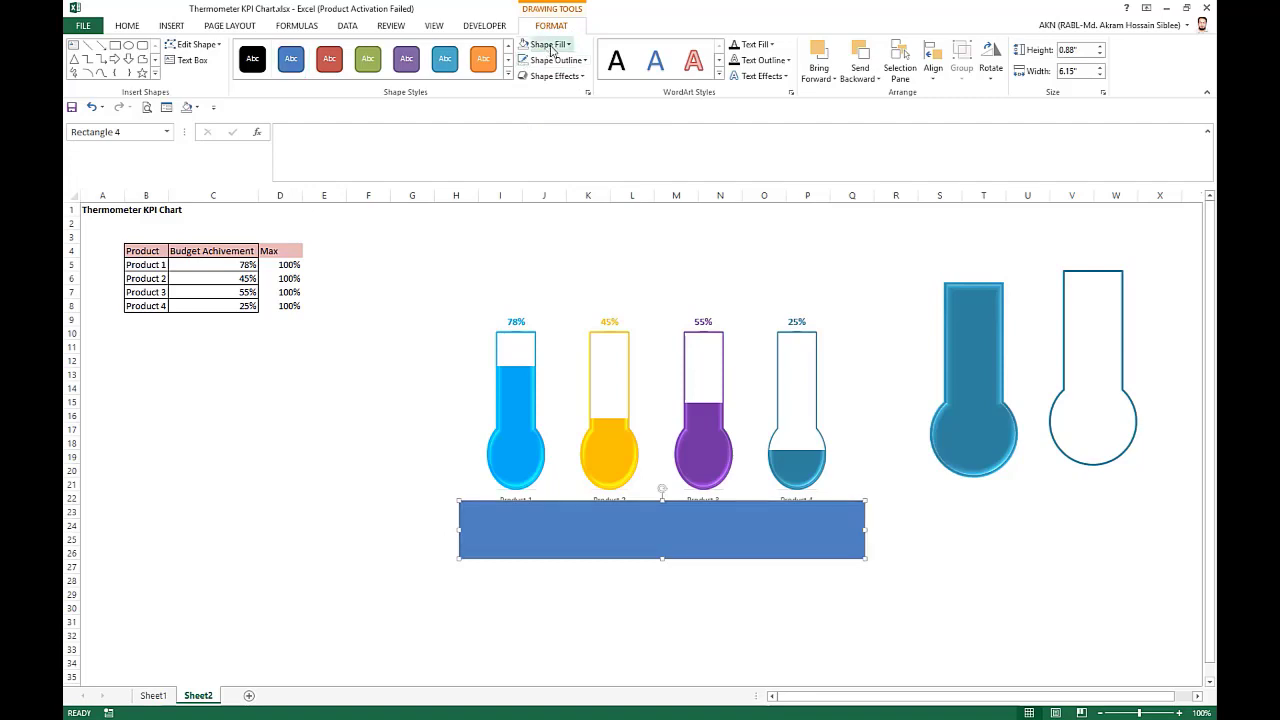
pyautogui.click(548, 44)
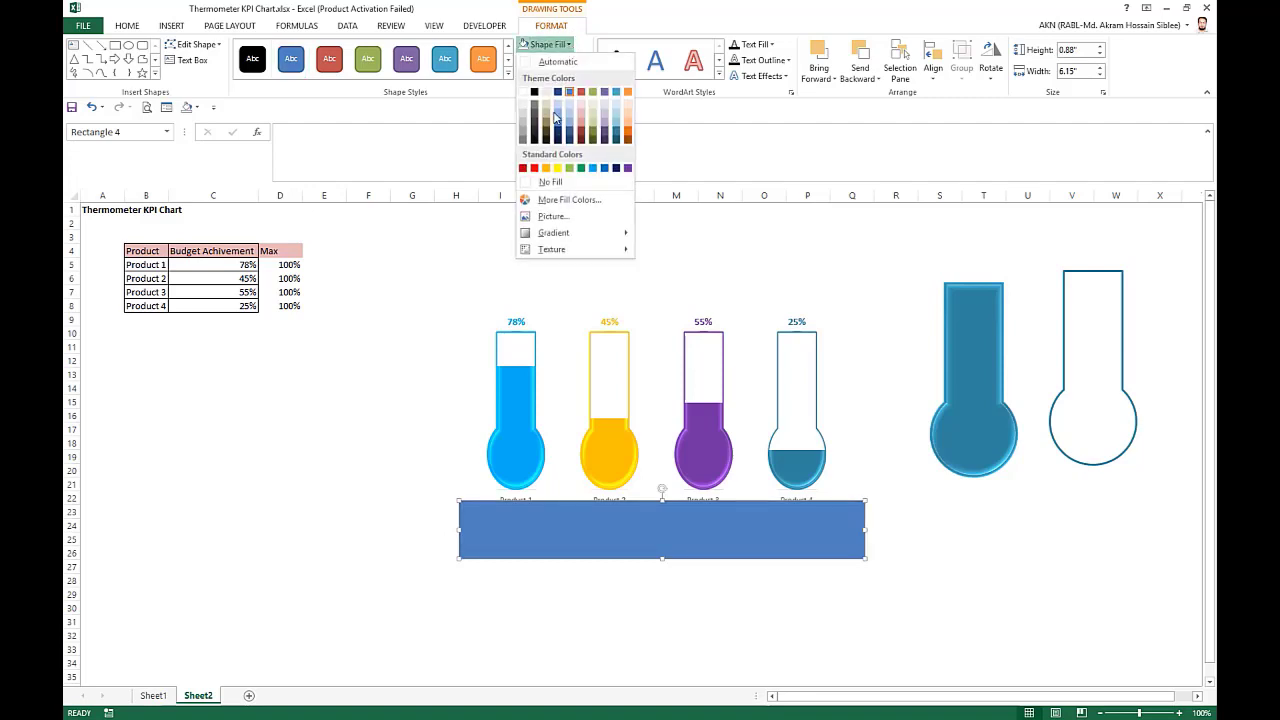
pyautogui.click(523, 138)
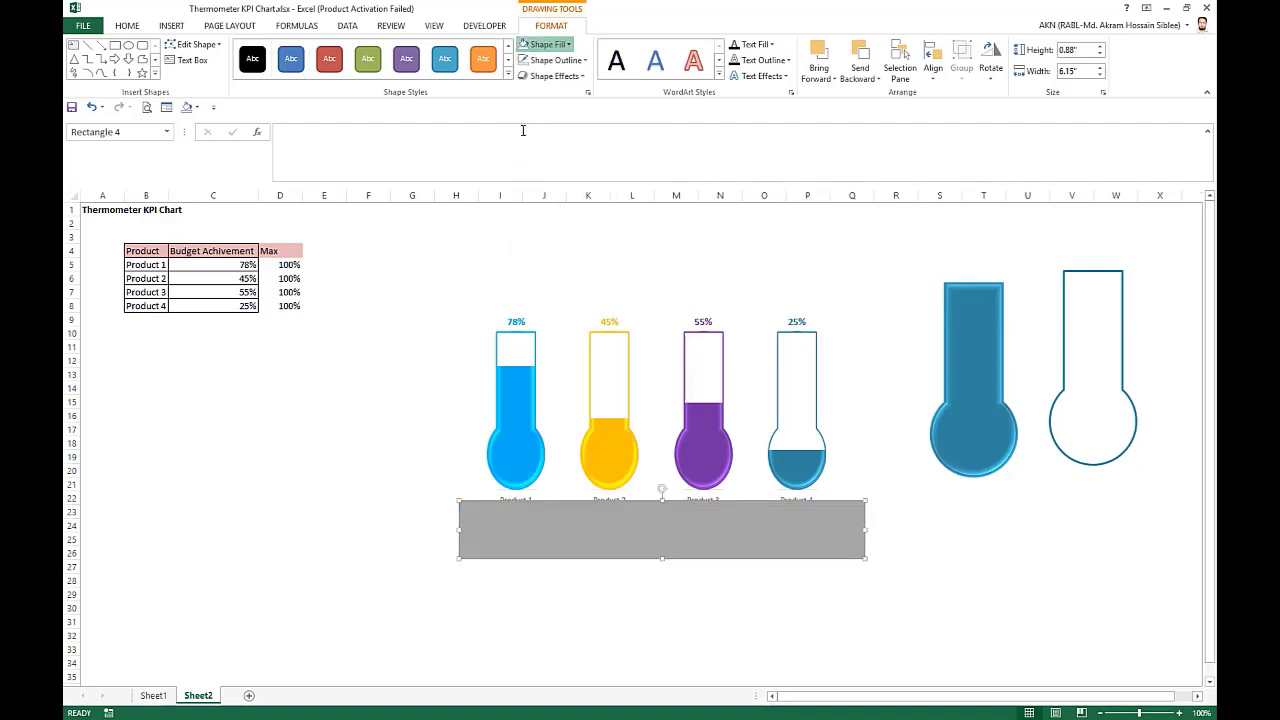
# Apply the Perspective 3-D rotation preset with 309.6° Y Rotation and 45° Perspective to the gray rectangle
pyautogui.rightClick(740, 542)
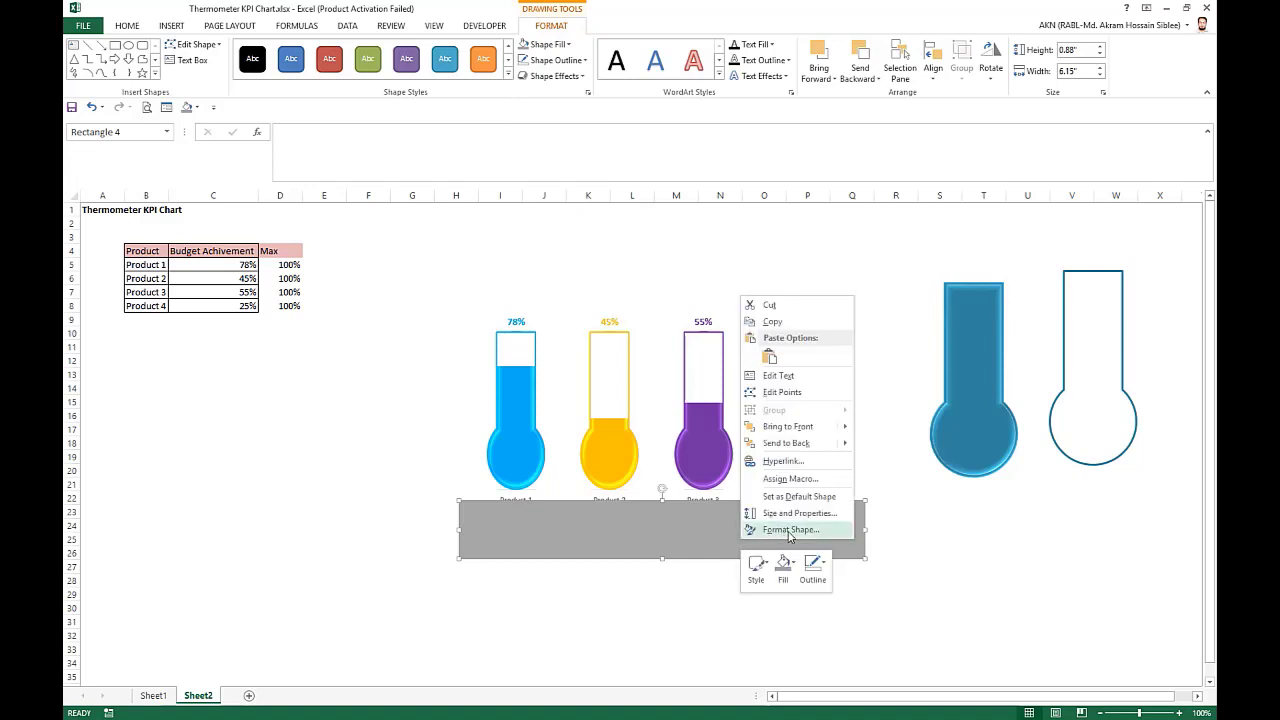
pyautogui.click(789, 530)
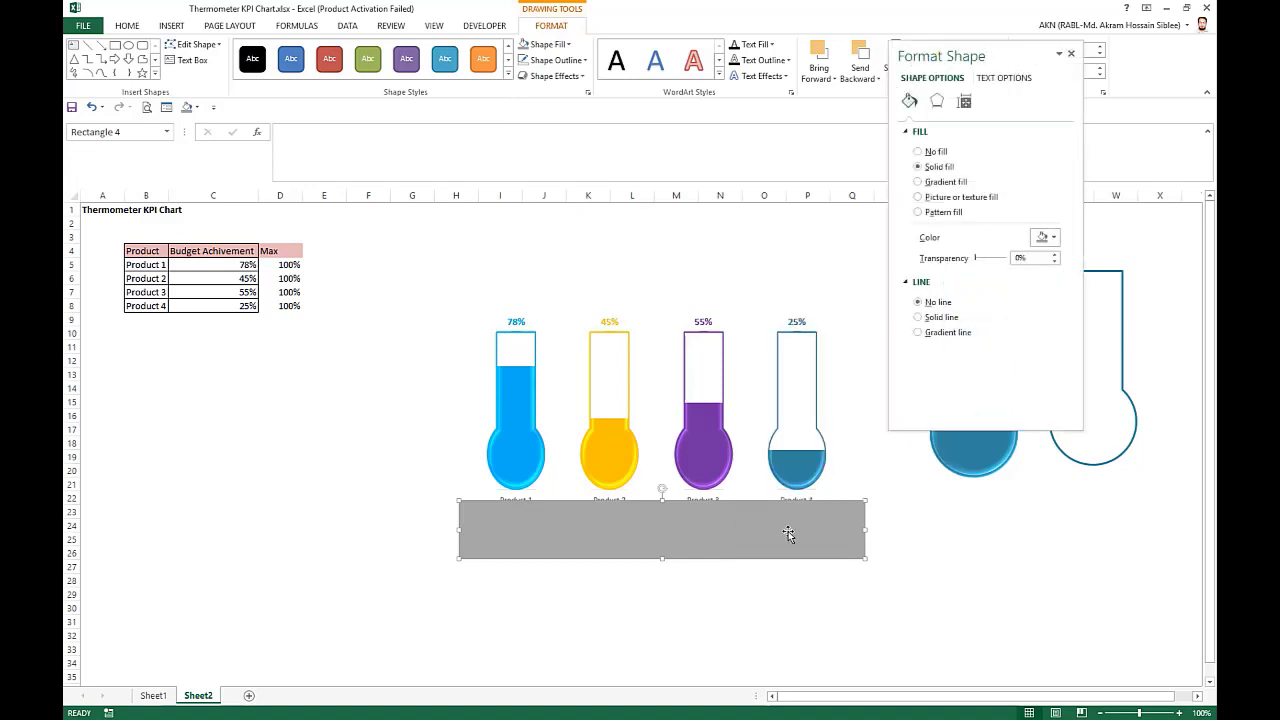
pyautogui.click(938, 102)
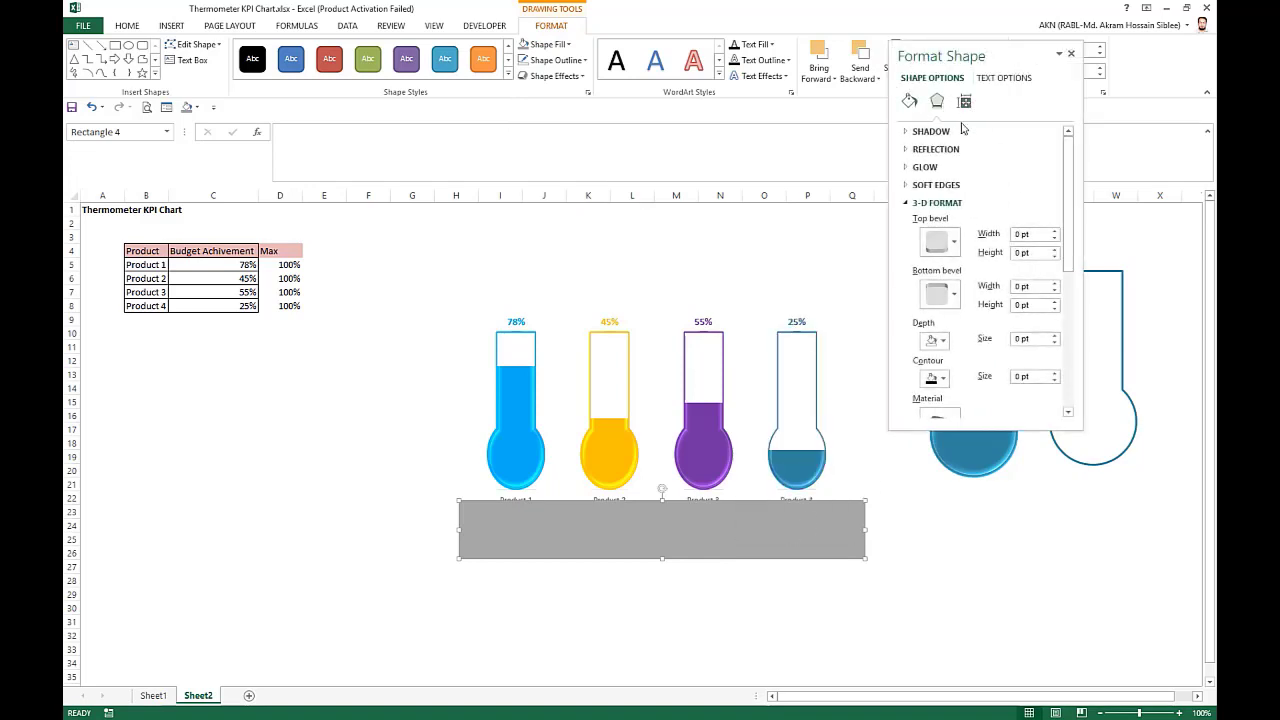
pyautogui.click(915, 203)
pyautogui.click(915, 221)
pyautogui.click(917, 222)
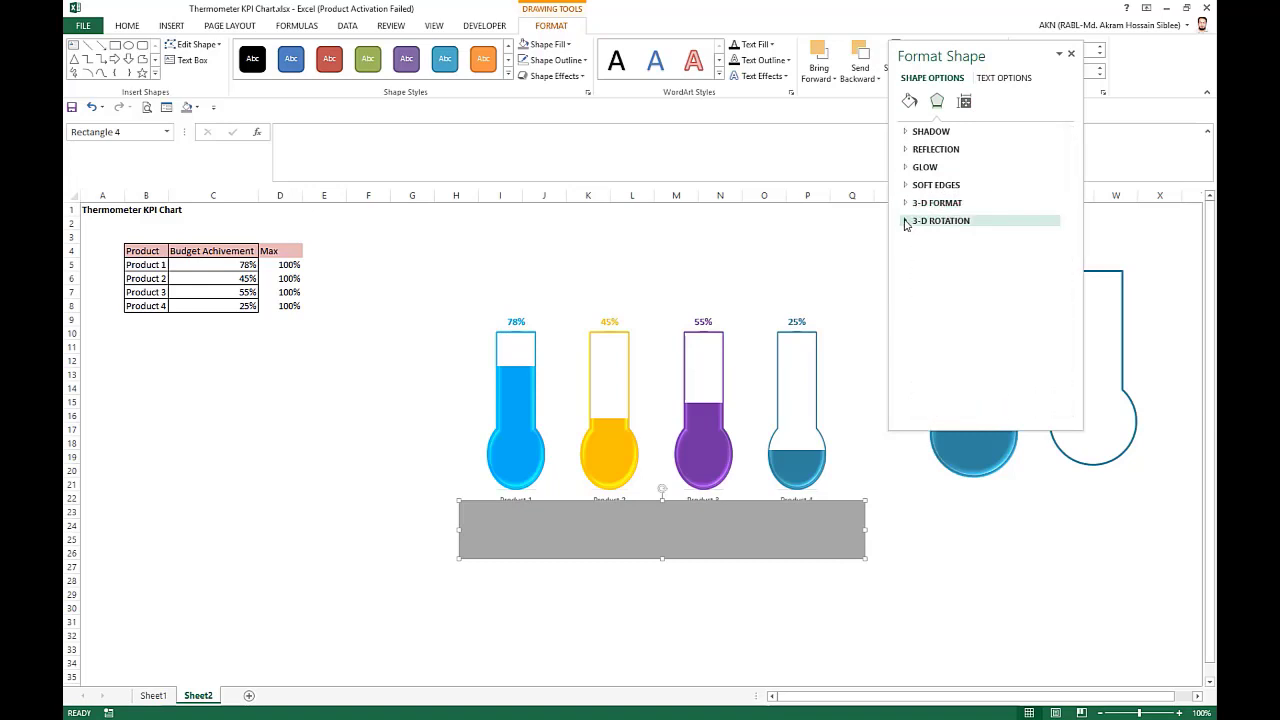
pyautogui.click(905, 222)
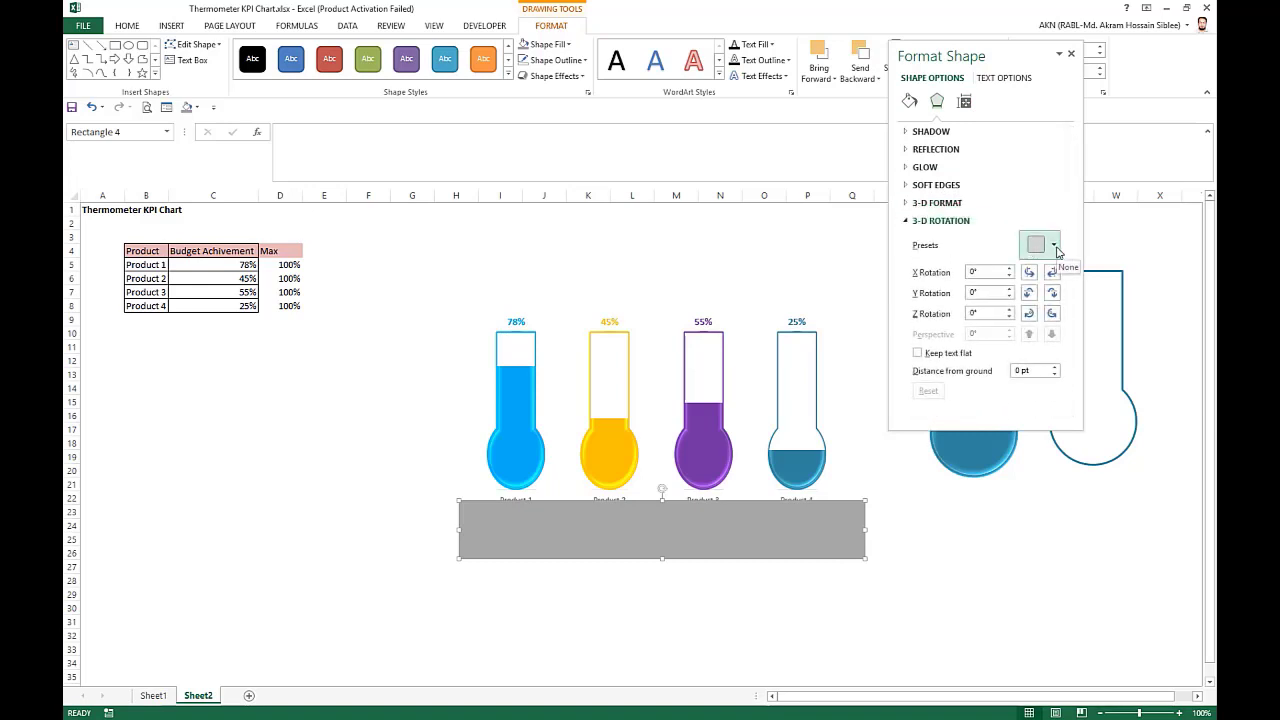
pyautogui.click(1054, 245)
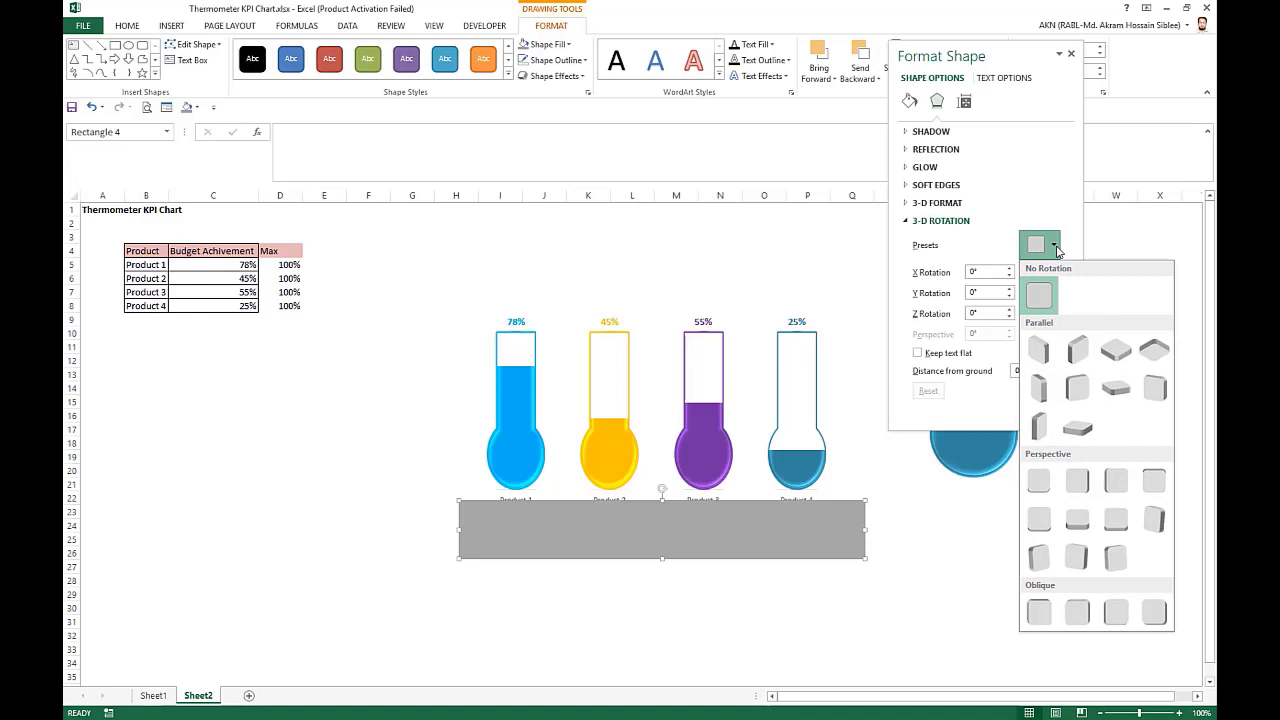
pyautogui.click(1114, 522)
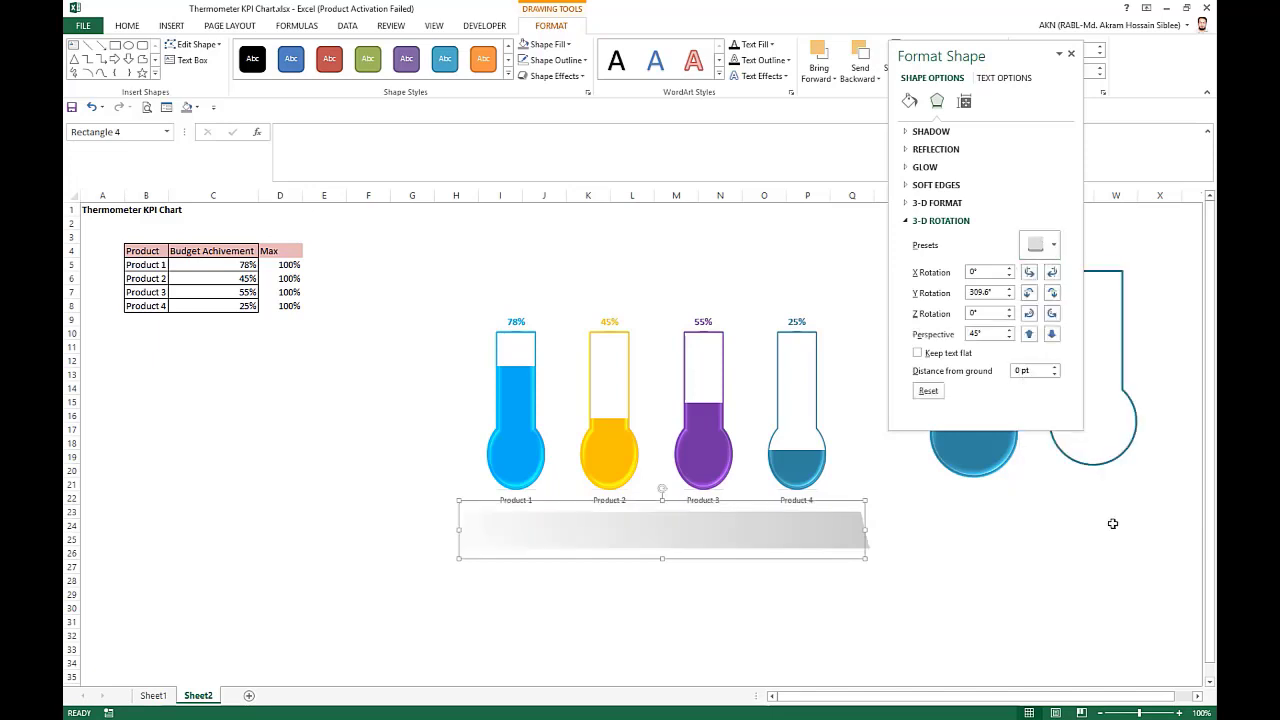
pyautogui.click(1008, 289)
# Give the rectangle a top bevel 12 pt wide and 4 pt high, and set its 3-D depth to 12 pt
pyautogui.click(908, 204)
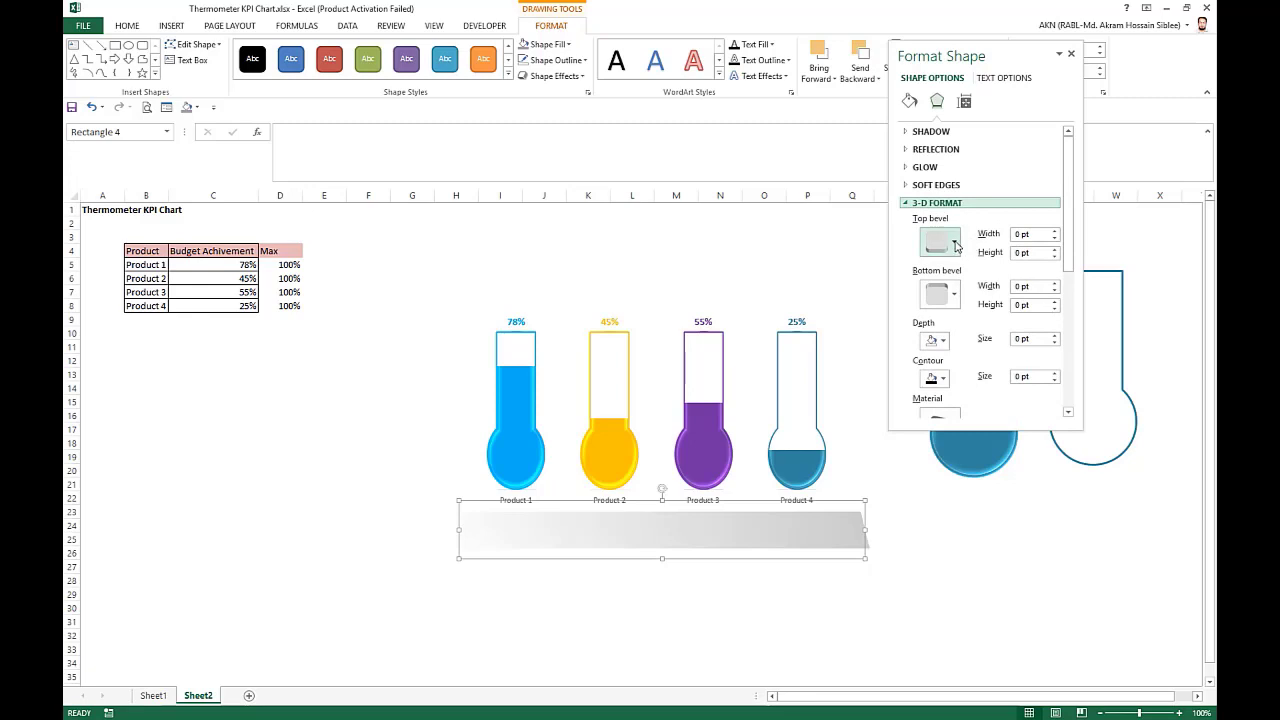
pyautogui.click(955, 243)
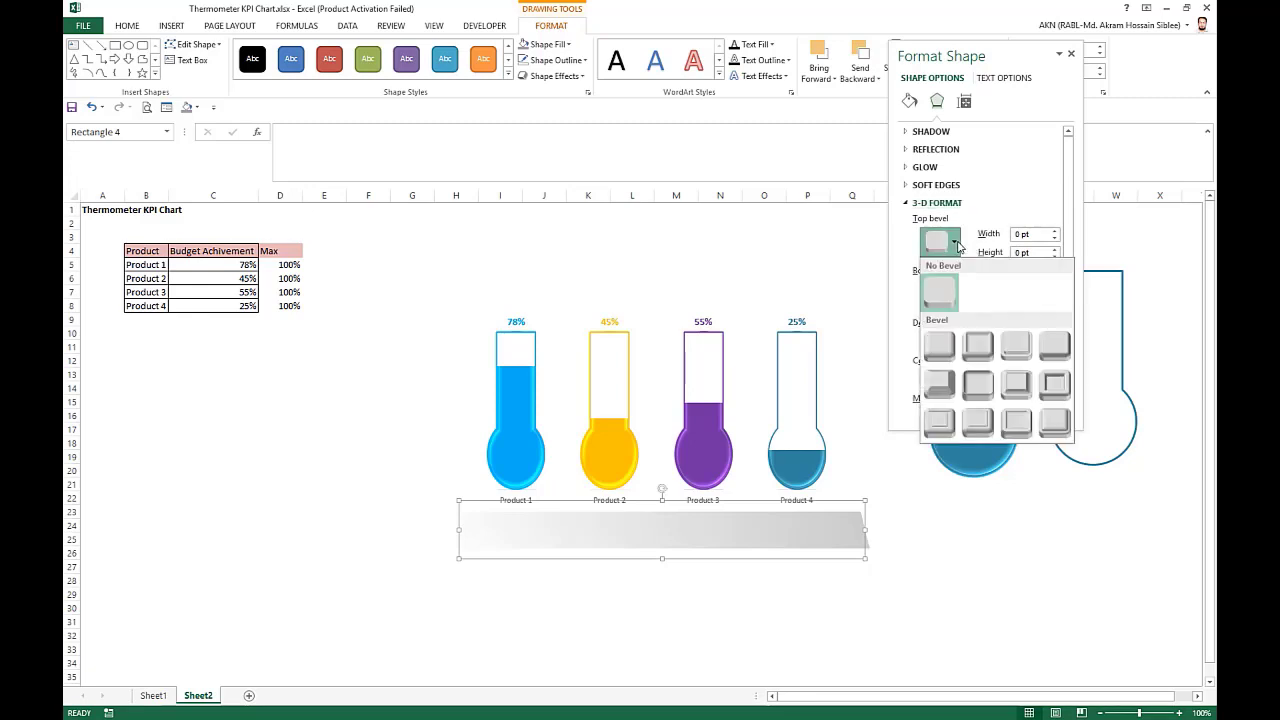
pyautogui.click(980, 385)
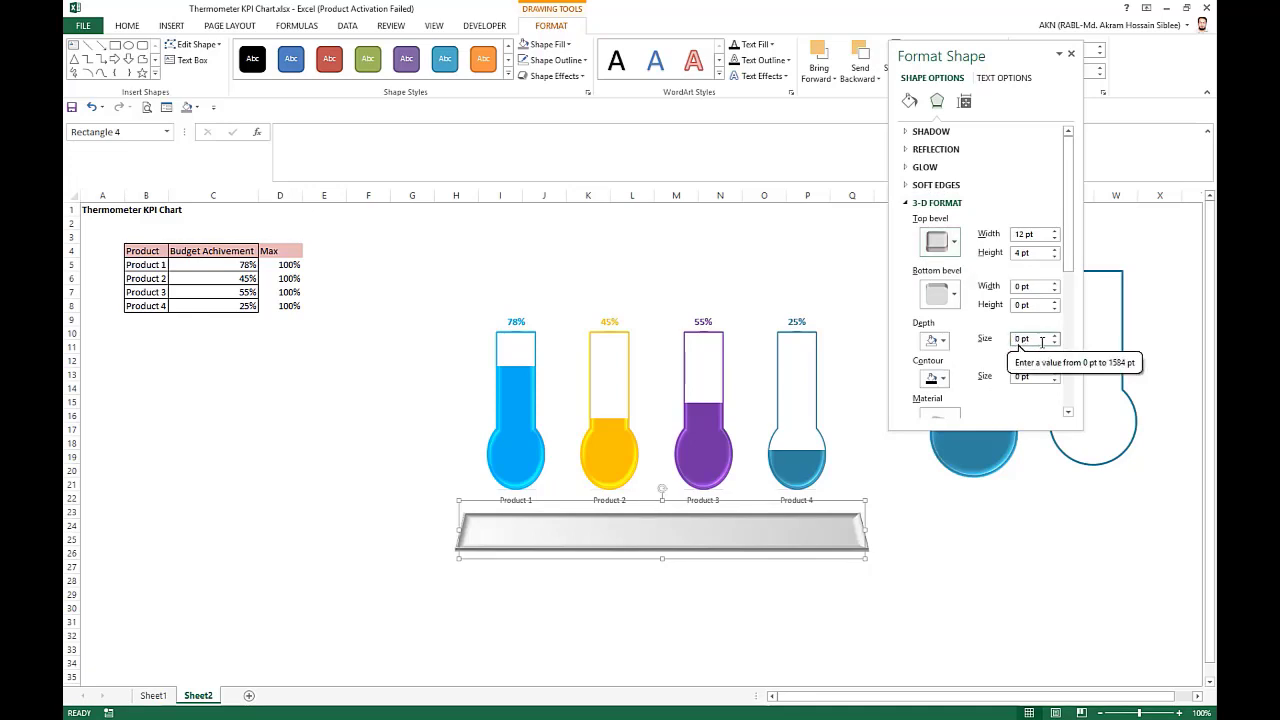
pyautogui.click(1042, 342)
pyautogui.write('12')
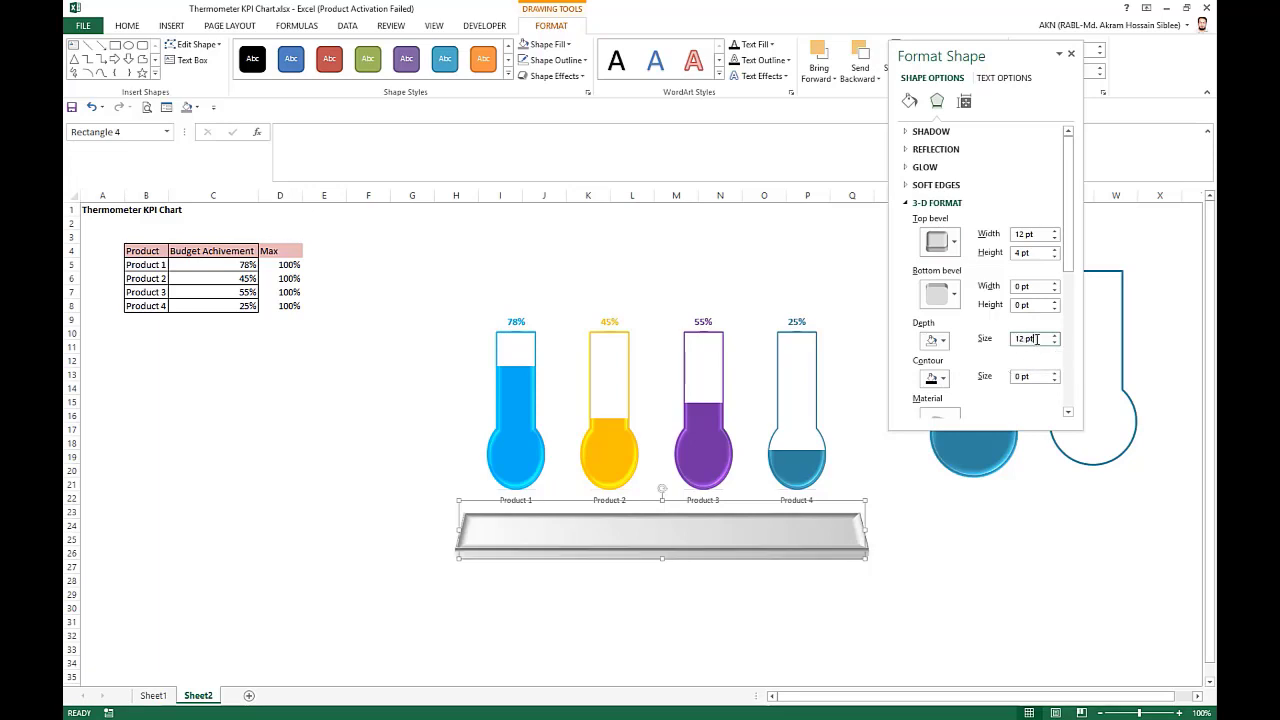
pyautogui.click(1072, 55)
pyautogui.click(1030, 540)
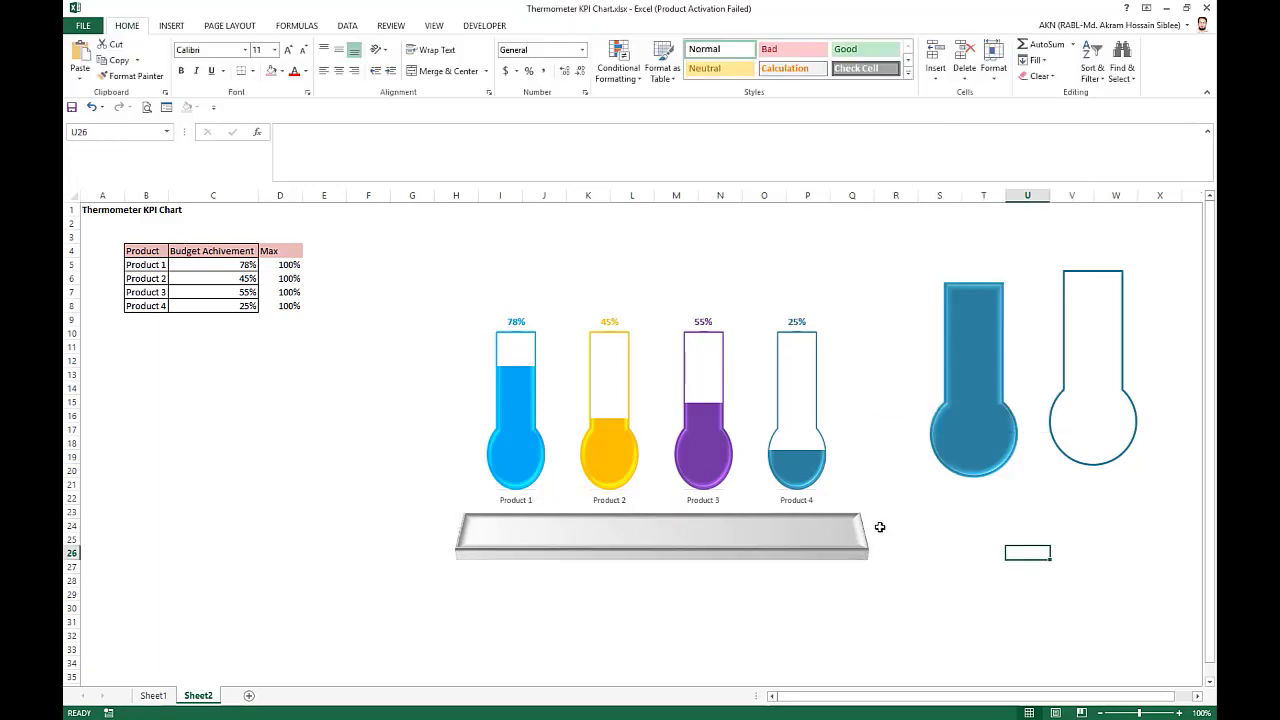
# Move the 3-D base up so it overlaps the thermometer bulbs and product names, and send it to the back
pyautogui.click(855, 512)
pyautogui.moveTo(852, 505); pyautogui.dragTo(849, 468)
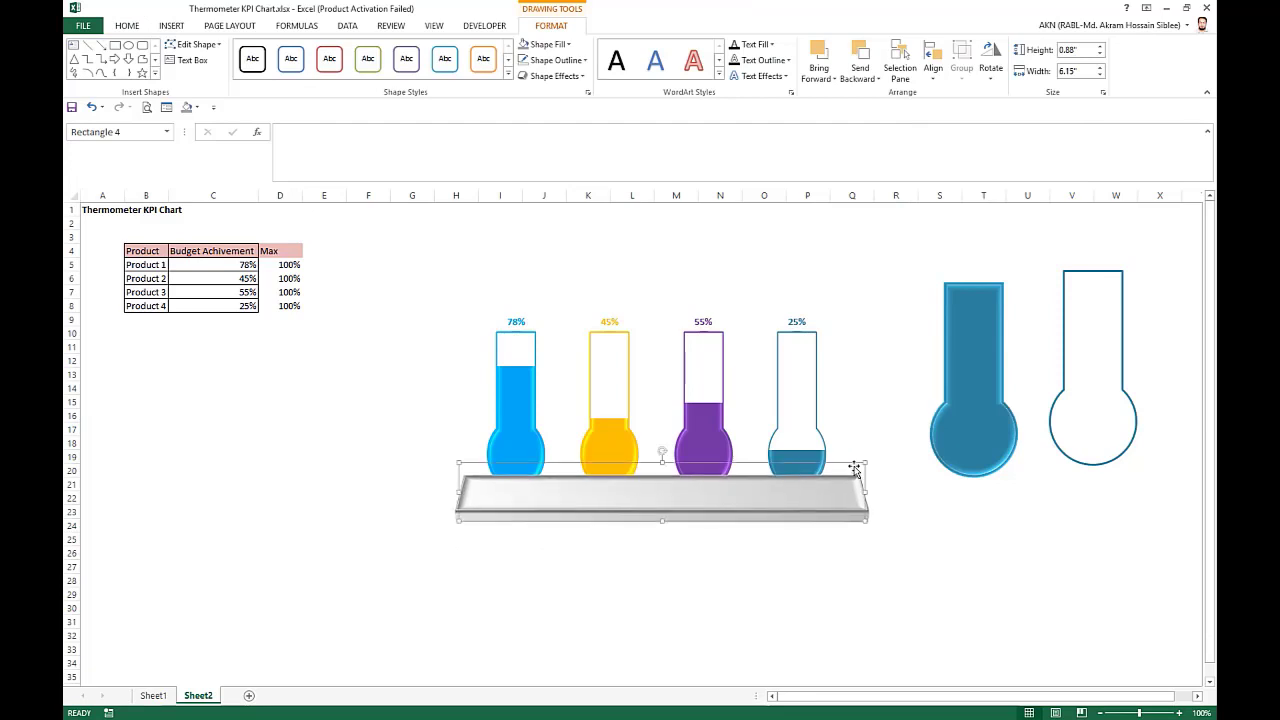
pyautogui.rightClick(843, 508)
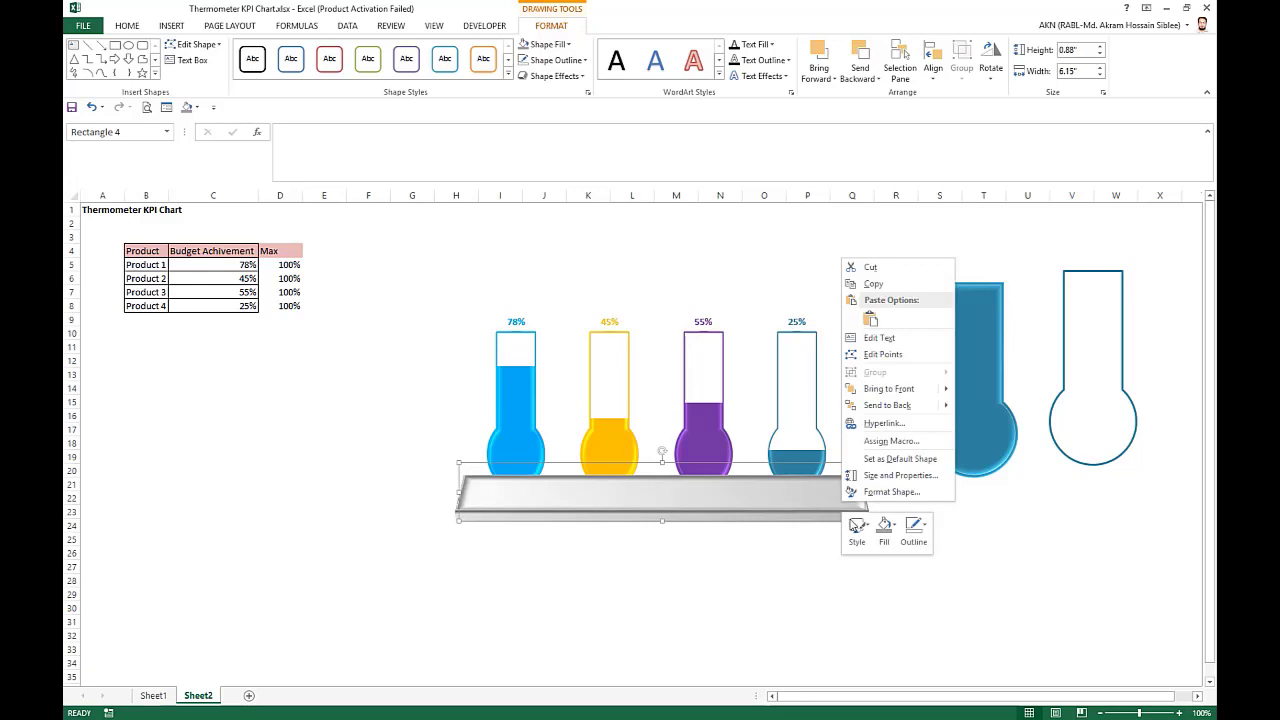
pyautogui.click(887, 405)
pyautogui.click(928, 566)
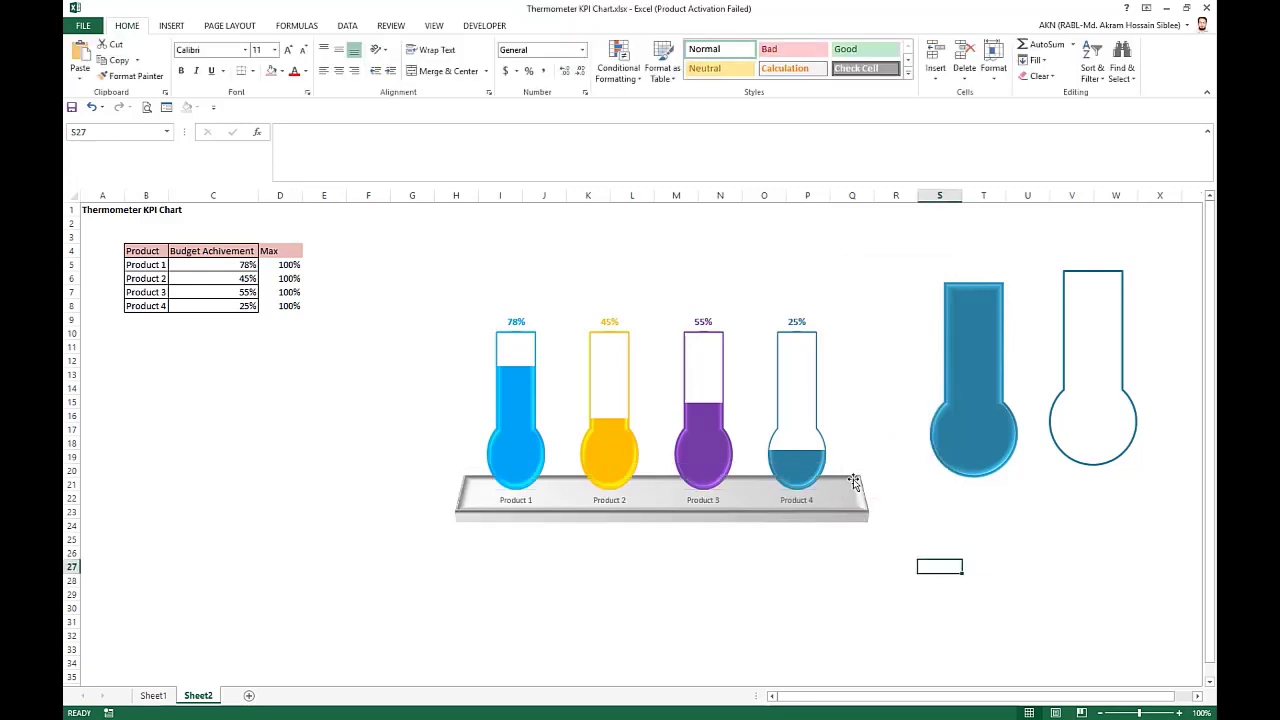
# Nudge the thermometer chart slightly up and to the right so it is centered on the 3-D base
pyautogui.click(851, 480)
pyautogui.moveTo(851, 480); pyautogui.dragTo(856, 474)
pyautogui.click(942, 562)
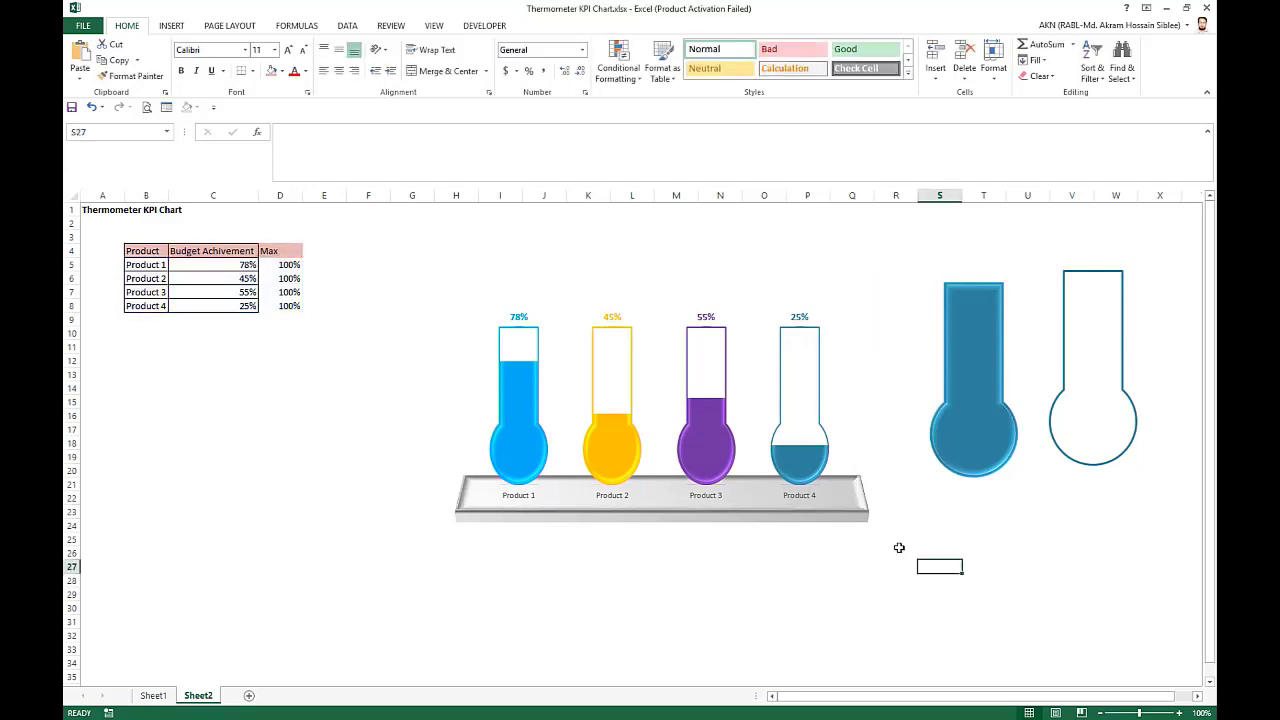
# Format the product name labels on the chart's horizontal axis as 11 pt bold text in the automatic black color
pyautogui.click(720, 497)
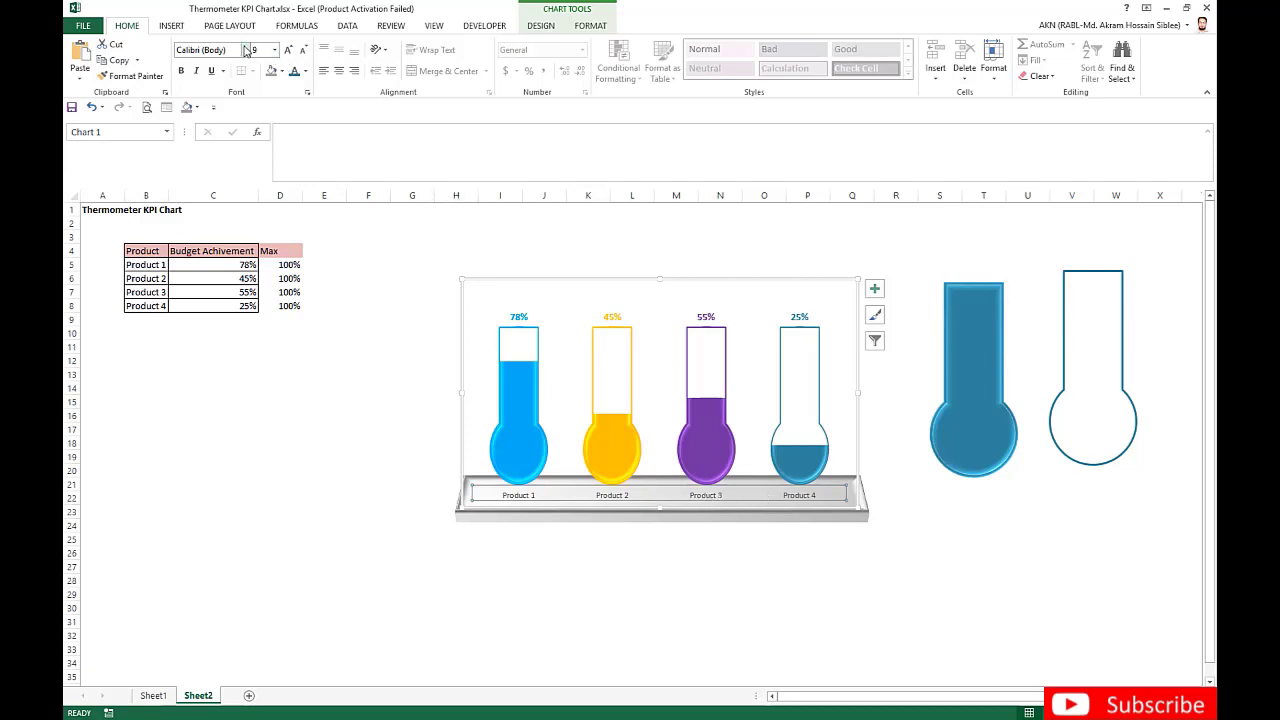
pyautogui.click(245, 50)
pyautogui.click(245, 50)
pyautogui.click(274, 50)
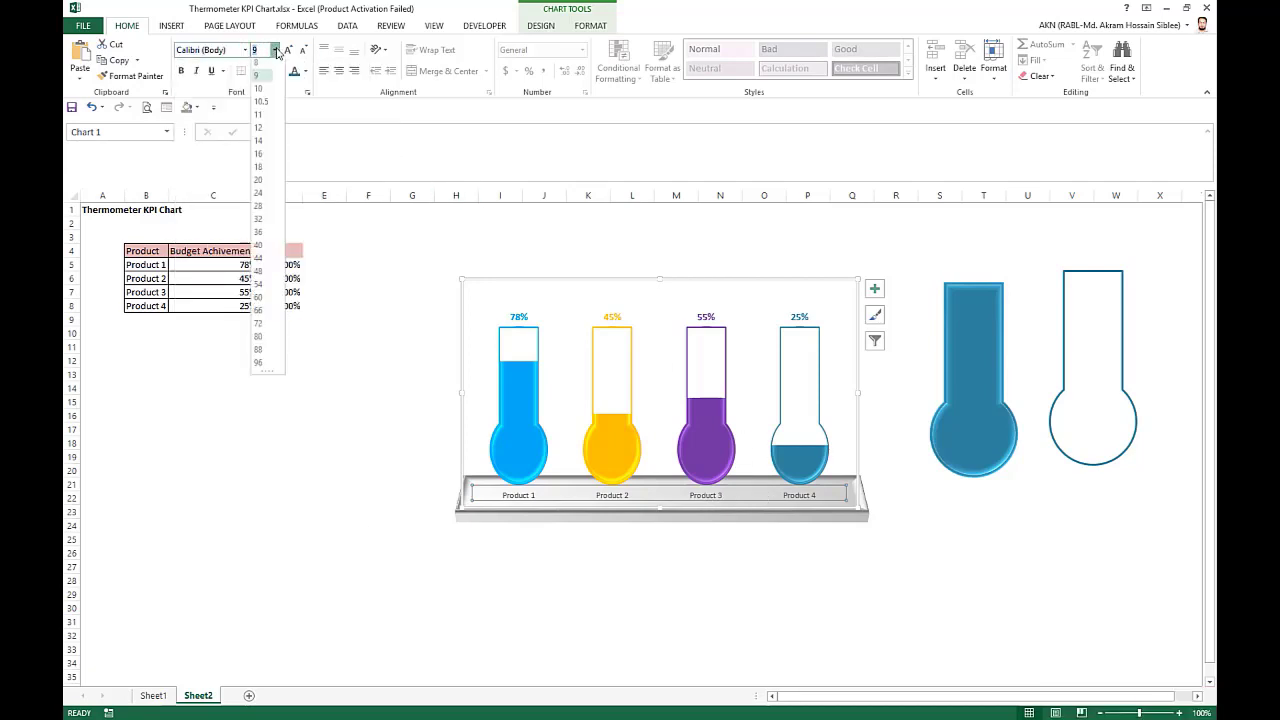
pyautogui.click(266, 118)
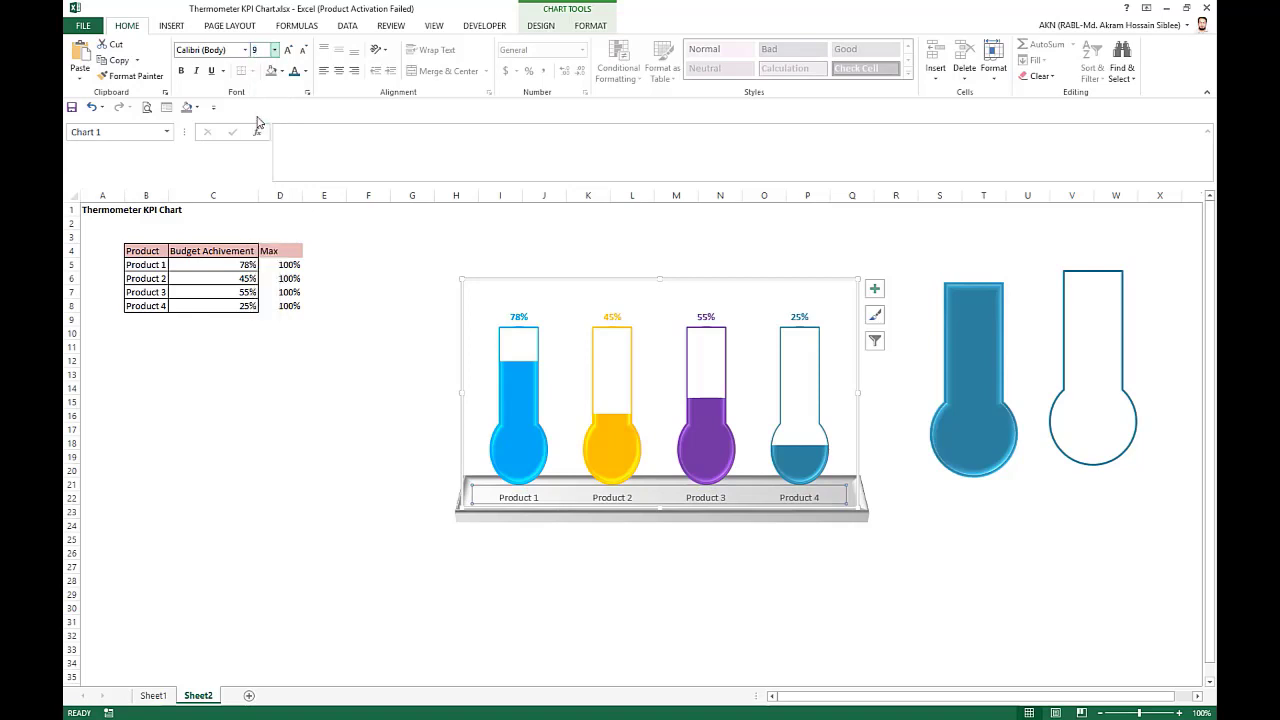
pyautogui.click(182, 72)
pyautogui.click(305, 71)
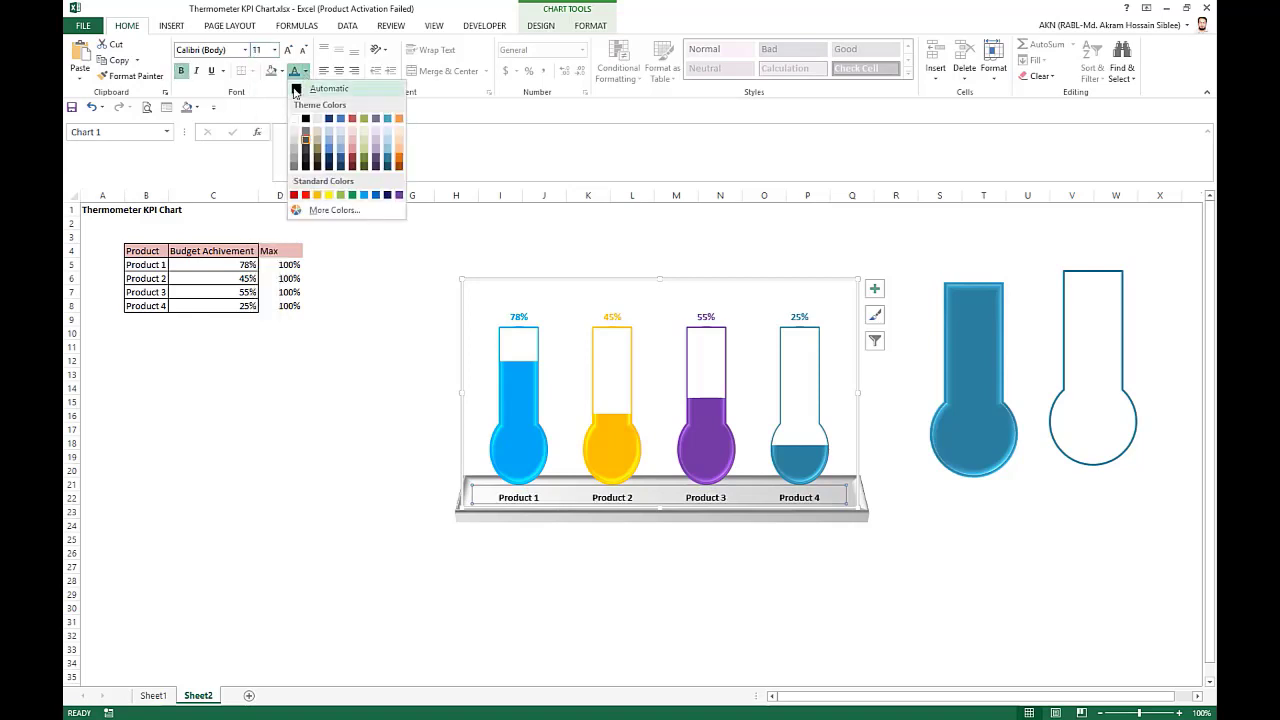
pyautogui.click(320, 95)
pyautogui.click(714, 562)
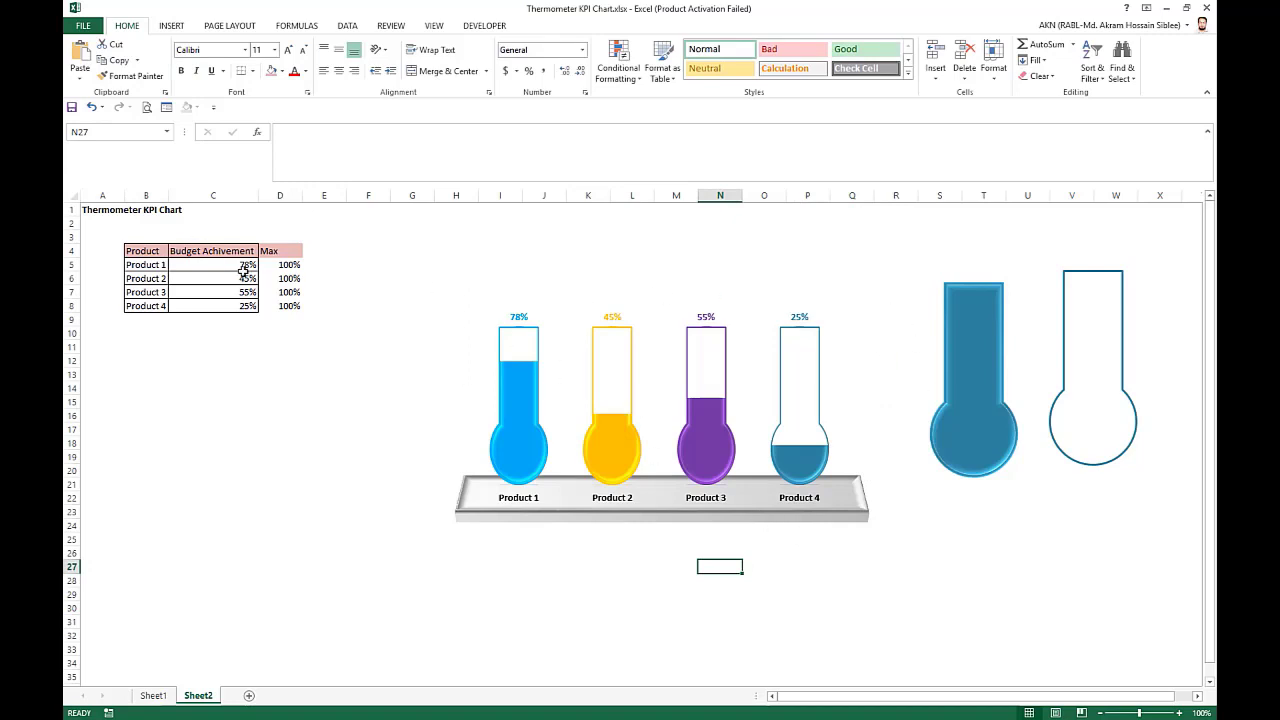
# Set Product 4's budget achievement to 78% in cell C8 to test the chart
pyautogui.click(248, 305)
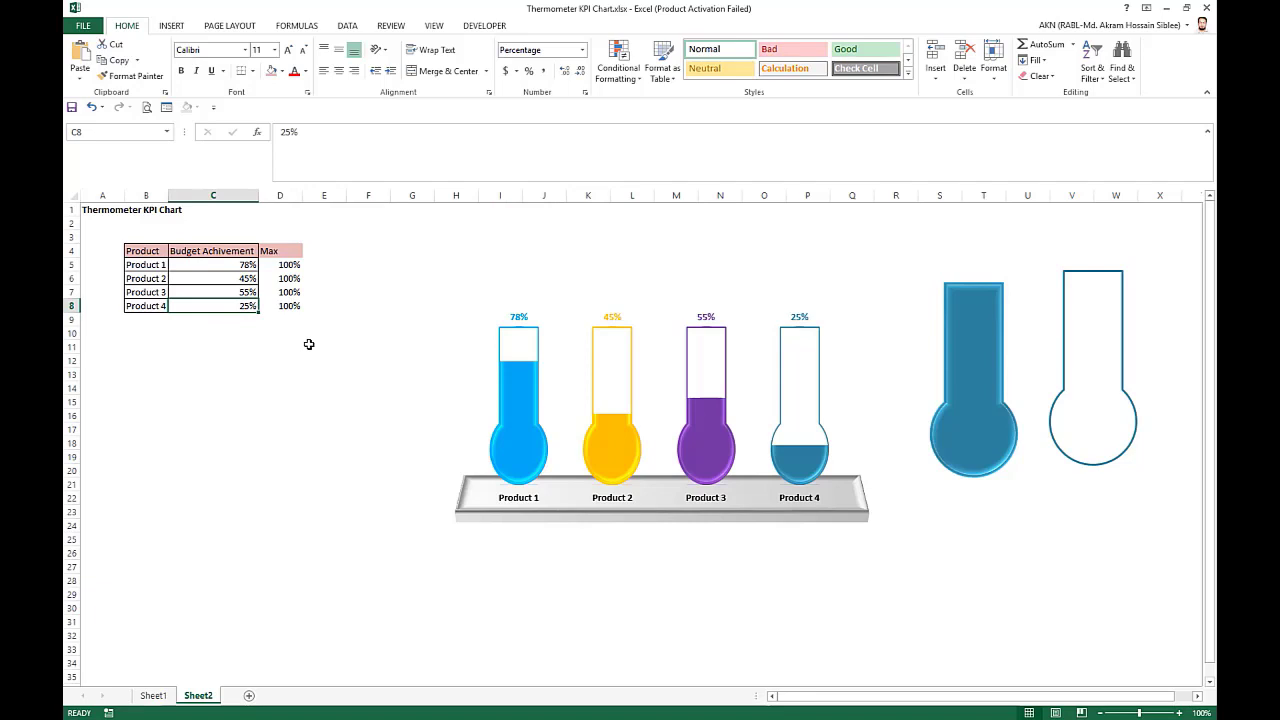
pyautogui.write('78')
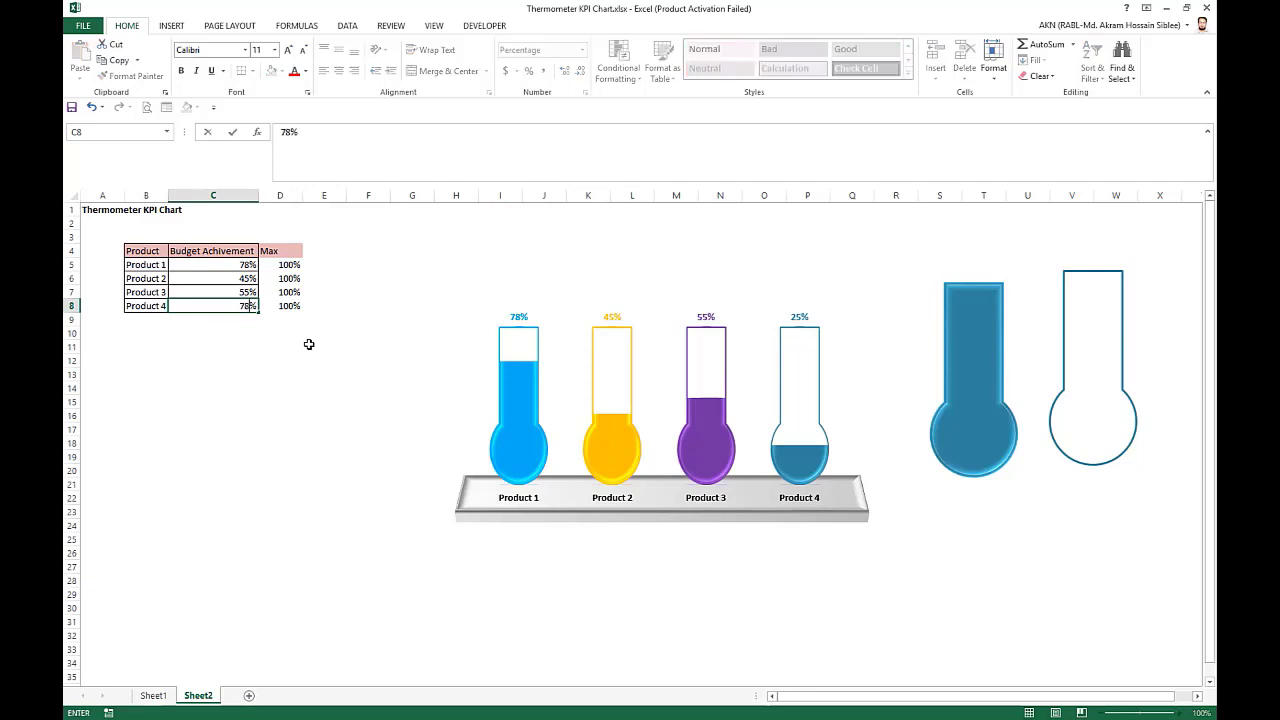
pyautogui.press('Return')
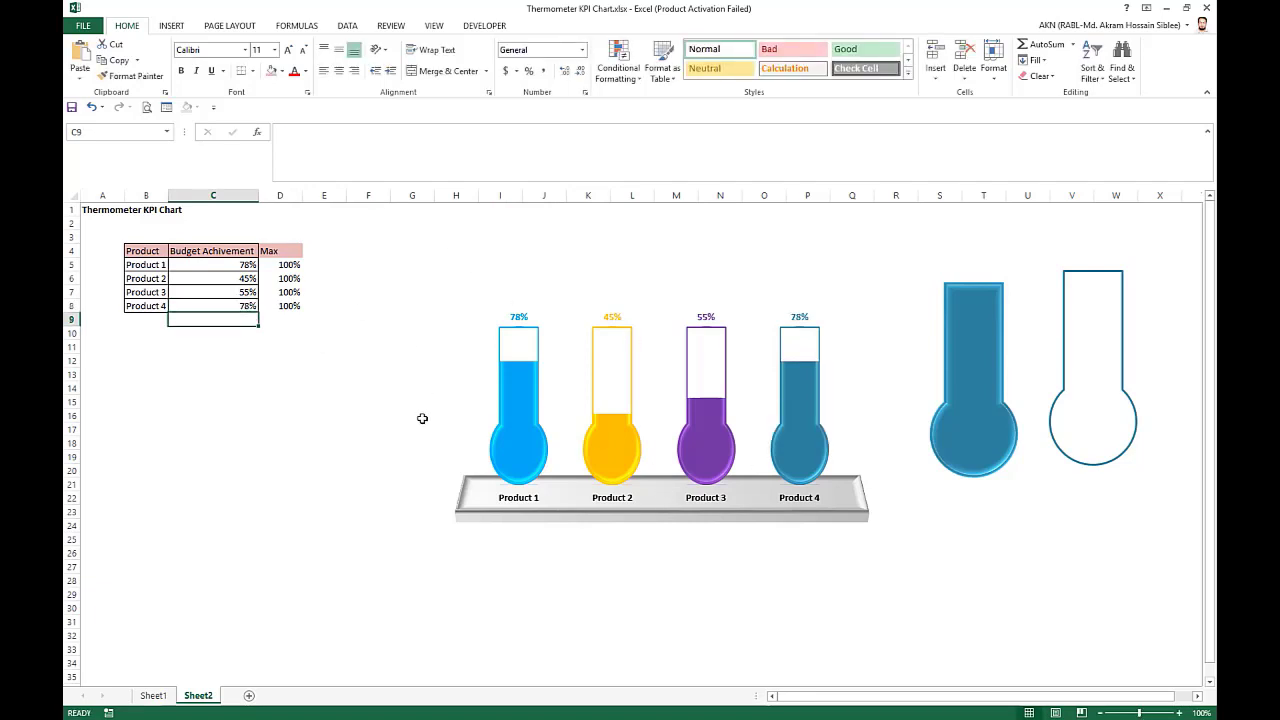
pyautogui.click(422, 418)
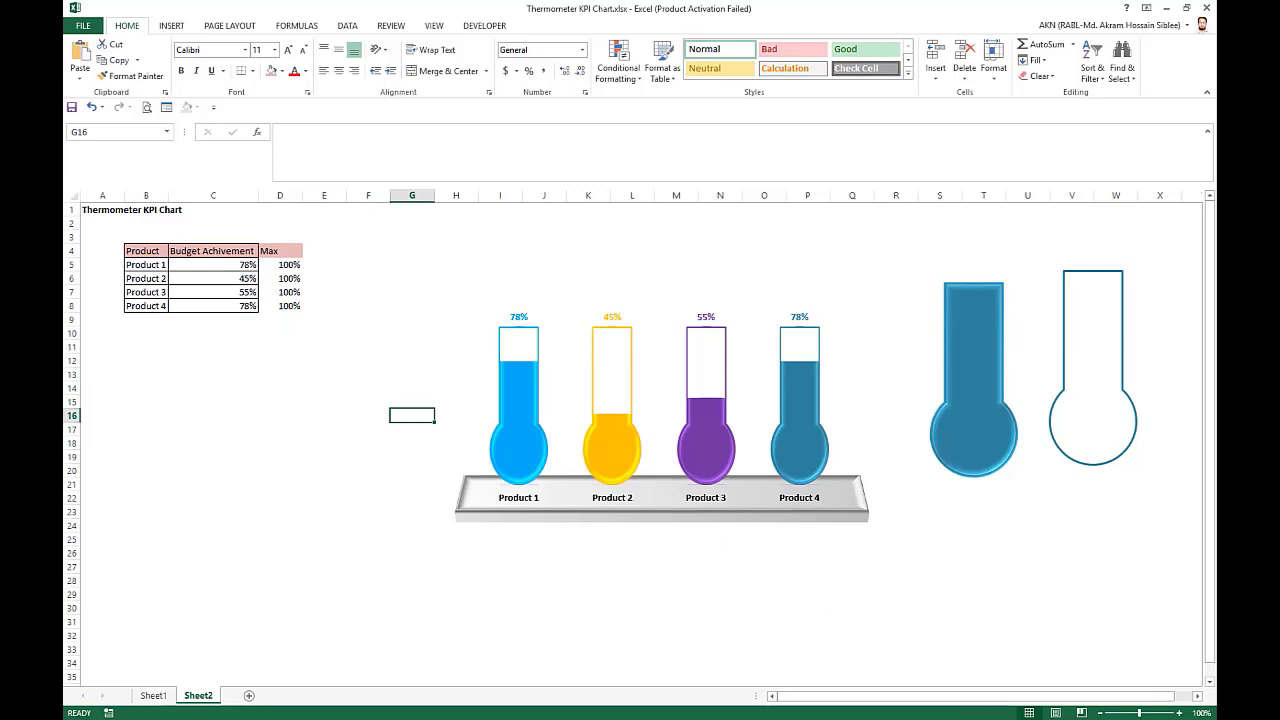